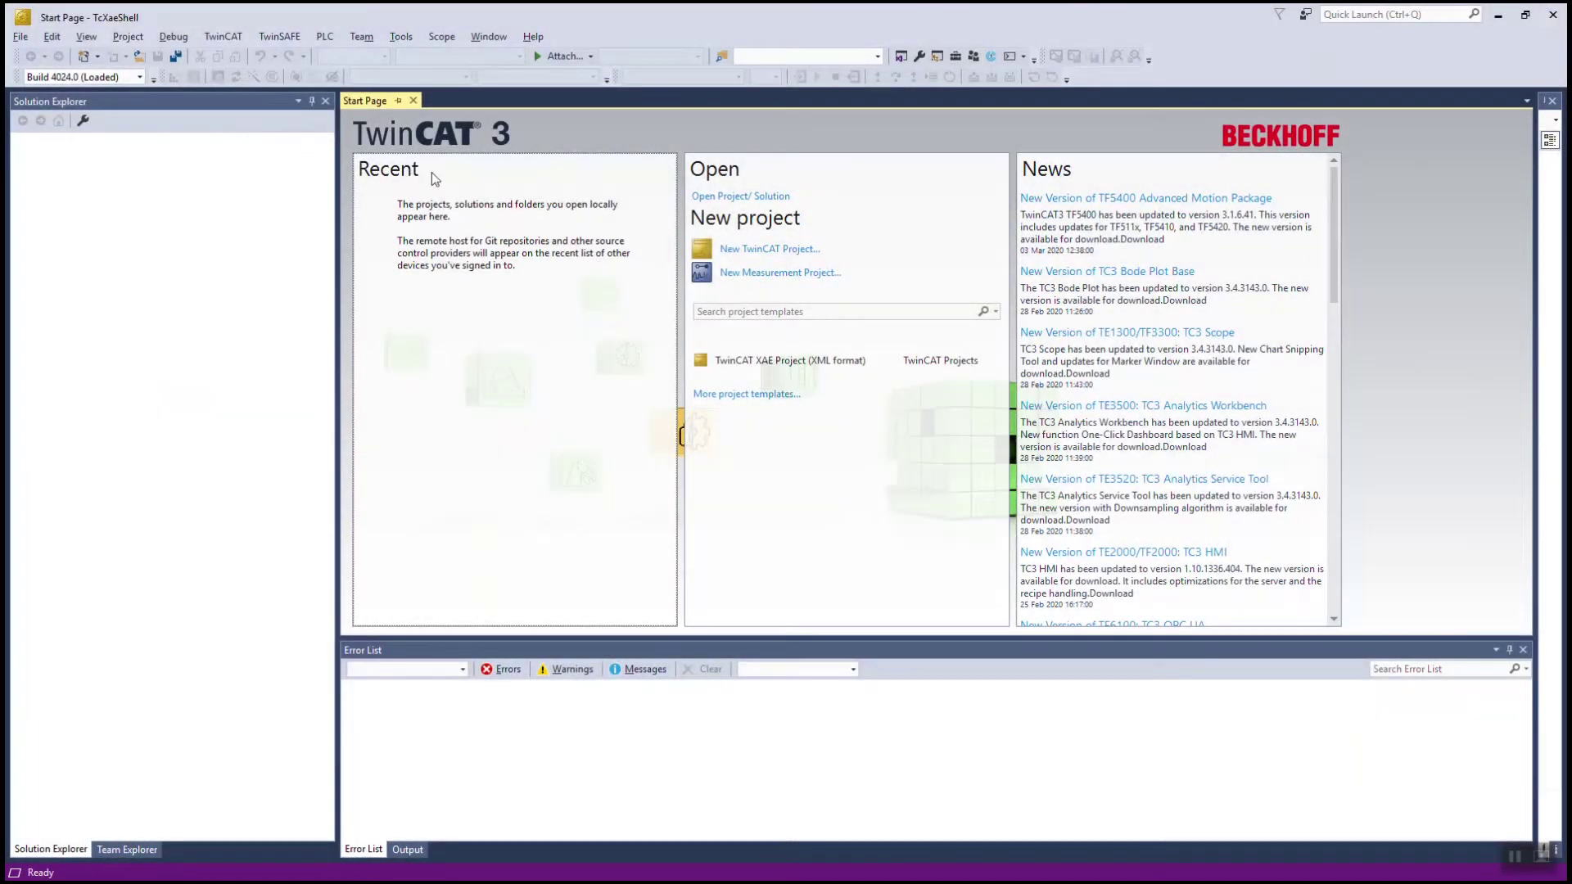
- Create a new TwinCAT XAE project named CMMT_TwinCAT_PtP
{"action": "left_click", "coordinate": [786, 250]}
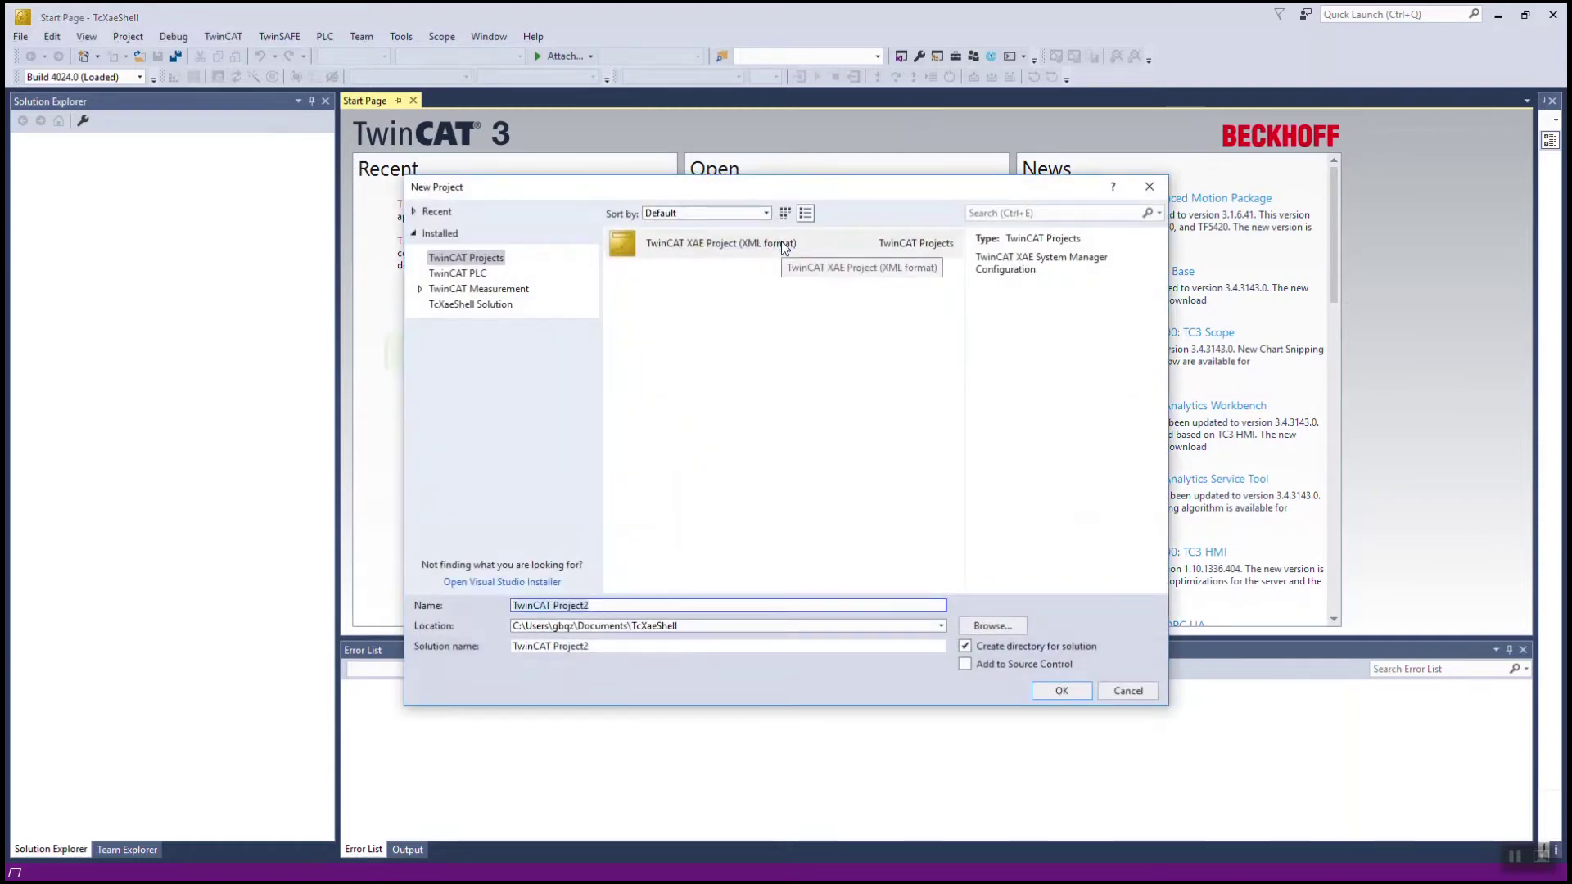
{"action": "triple_click", "coordinate": [595, 605]}
{"action": "type", "text": "CMMT_TwinCAT_PtP"}
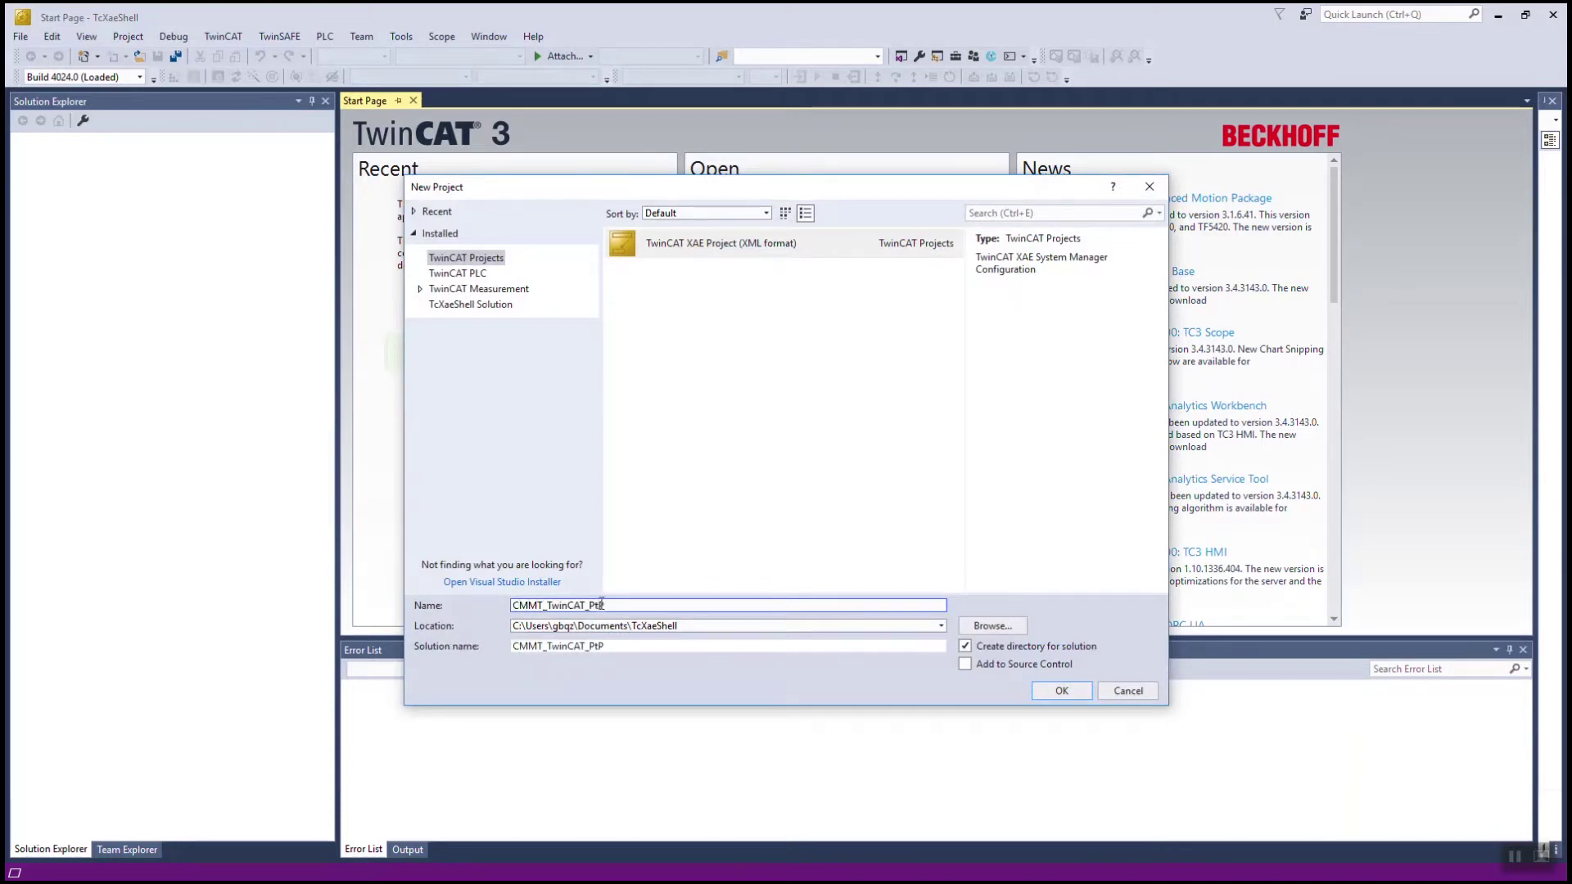
{"action": "left_click", "coordinate": [1061, 691]}
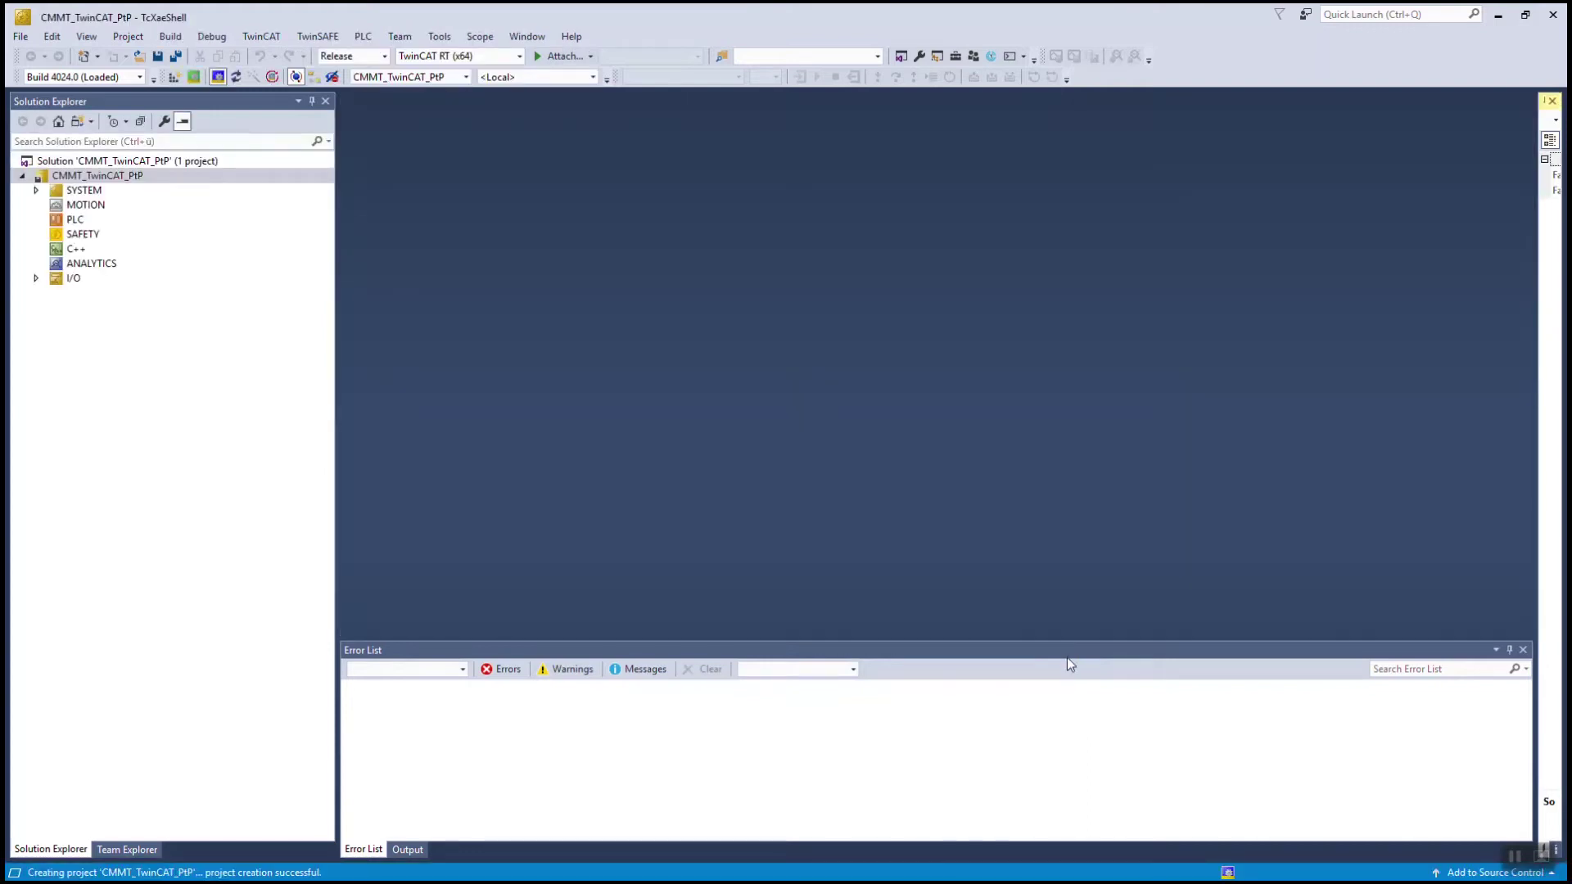
- Add an EtherCAT Master to the I/O devices and assign it to the Ethernet (TwinCAT-Intel PCI Ethernet Adapter (Gigabit)) adapter
{"action": "left_click", "coordinate": [37, 279]}
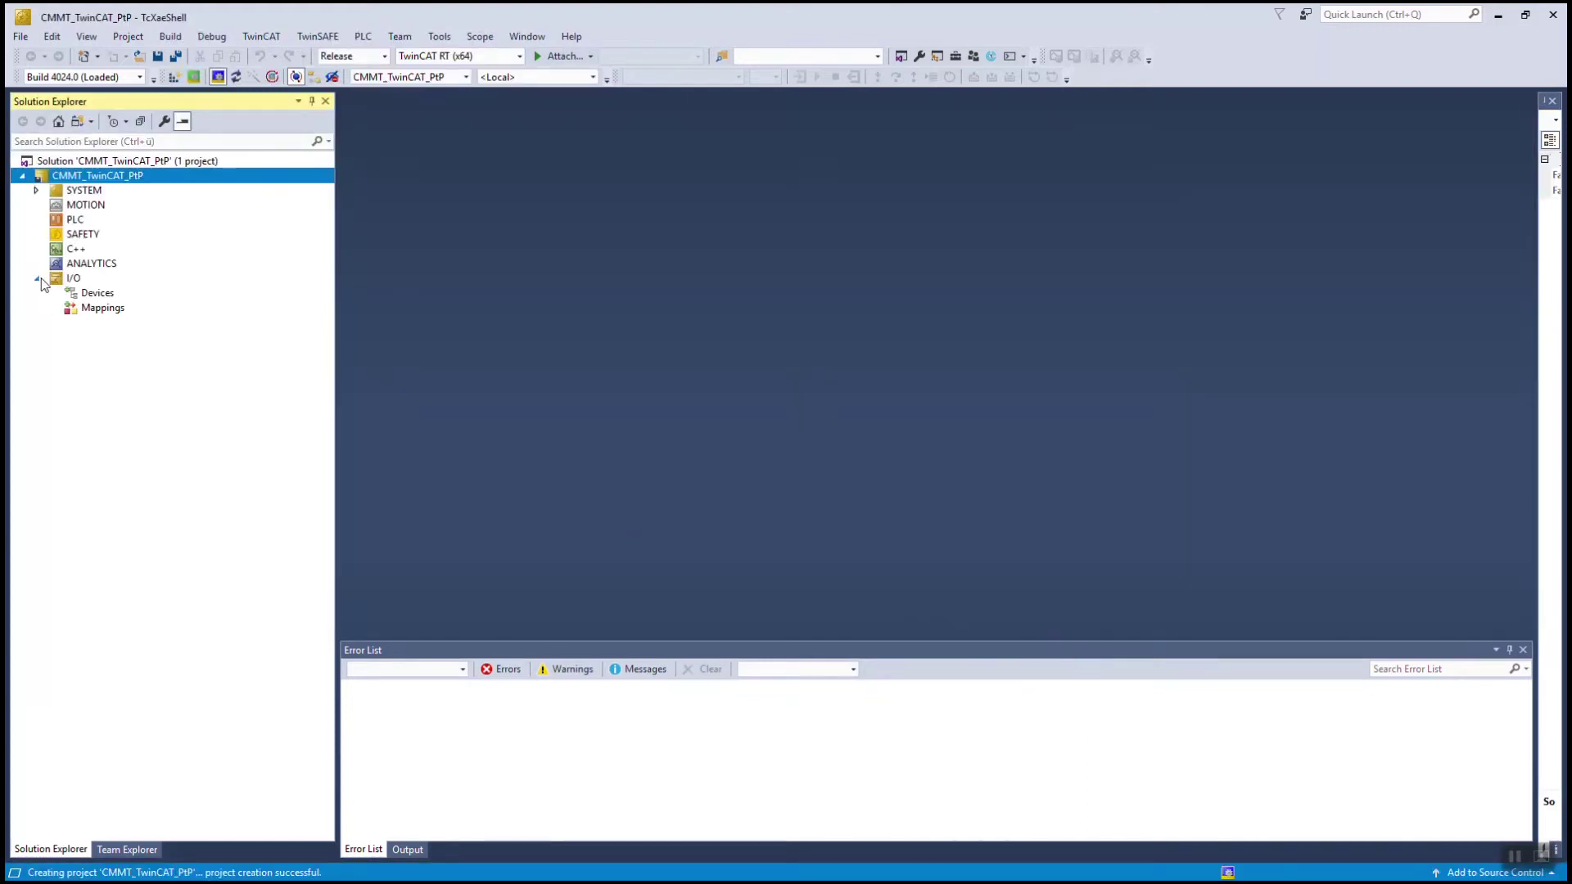
{"action": "right_click", "coordinate": [95, 296]}
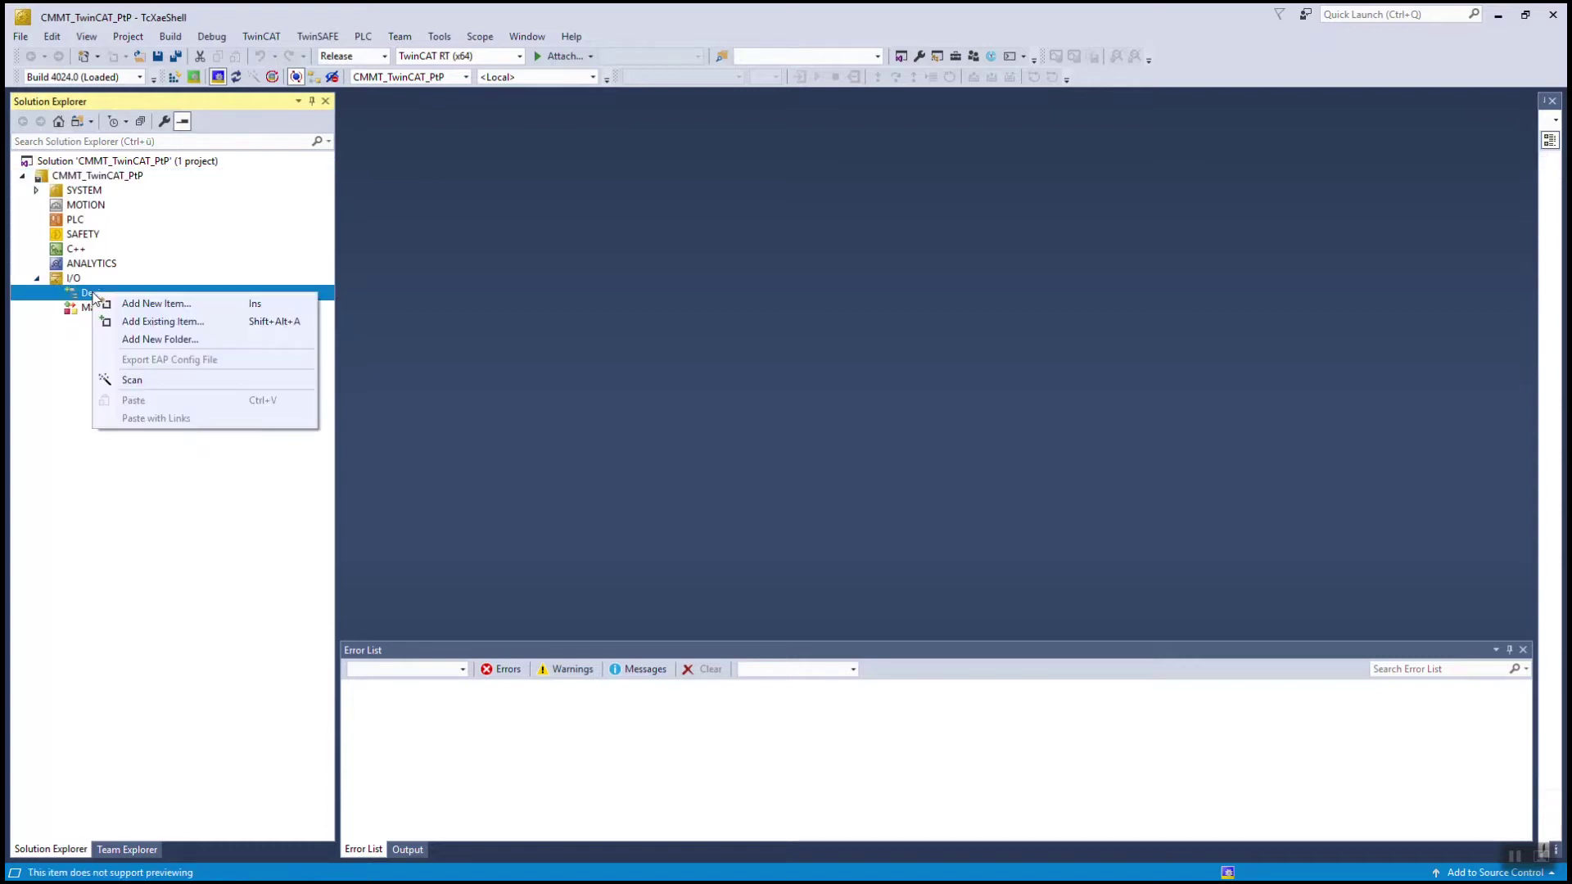
{"action": "left_click", "coordinate": [125, 304]}
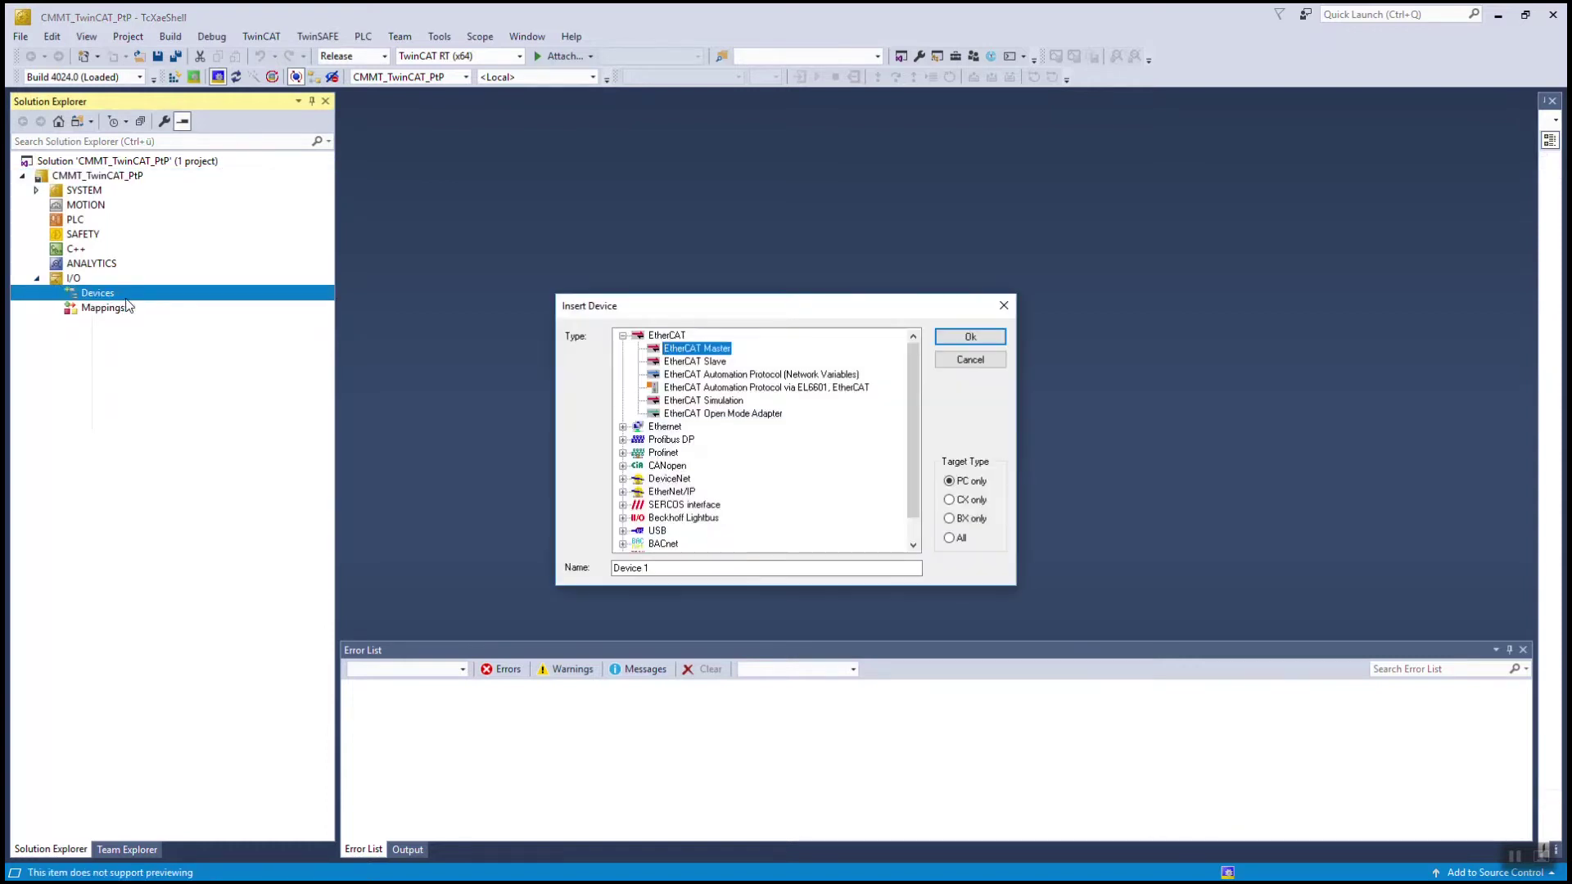
{"action": "left_click", "coordinate": [970, 337]}
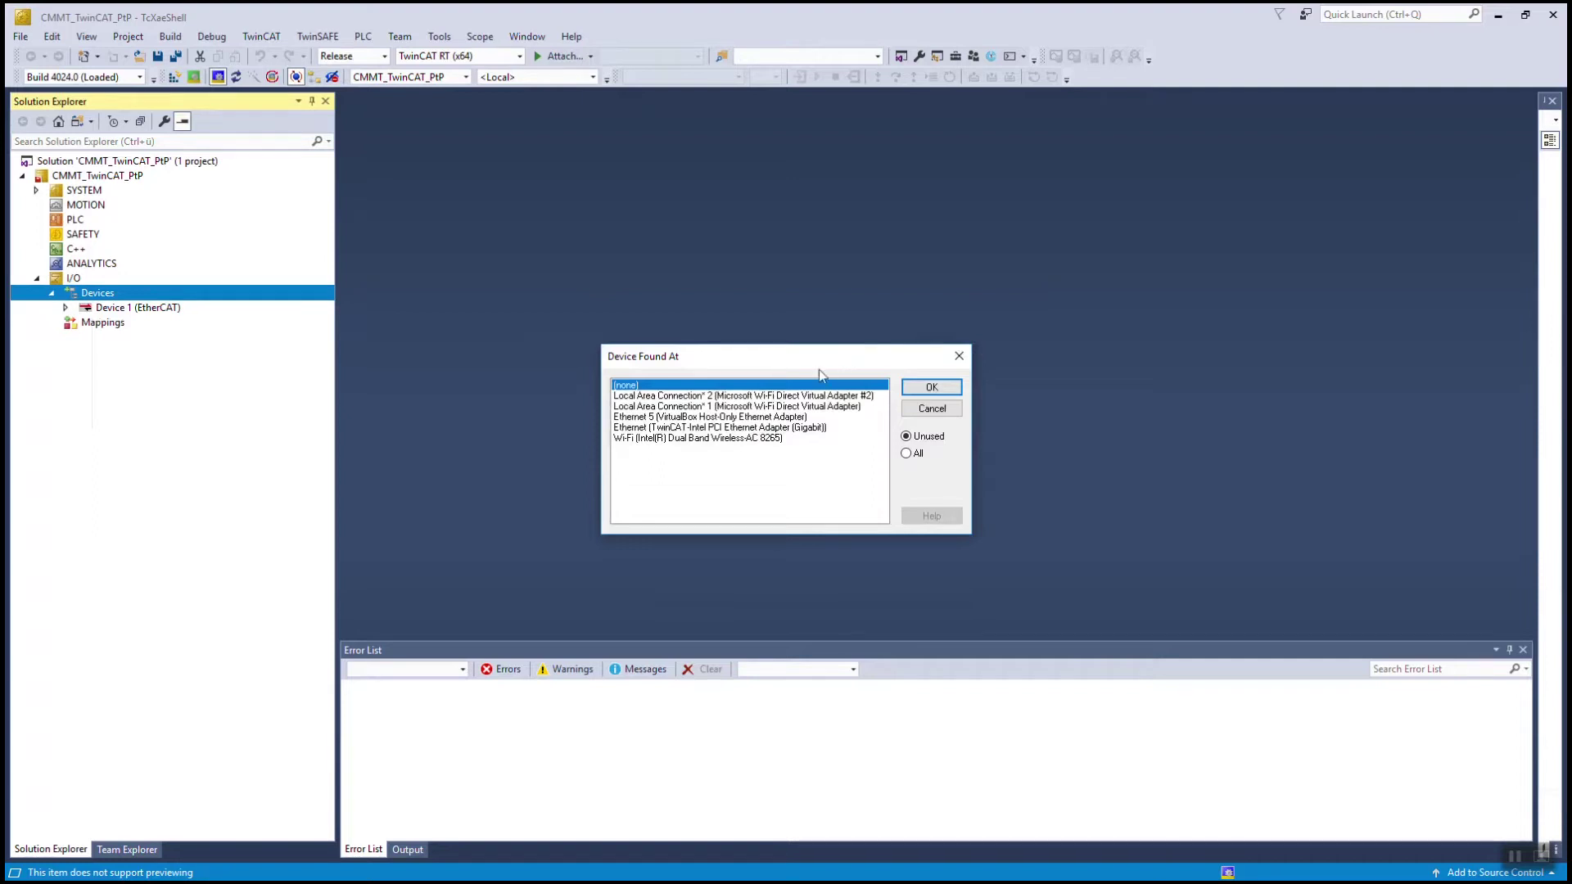
{"action": "left_click", "coordinate": [775, 429]}
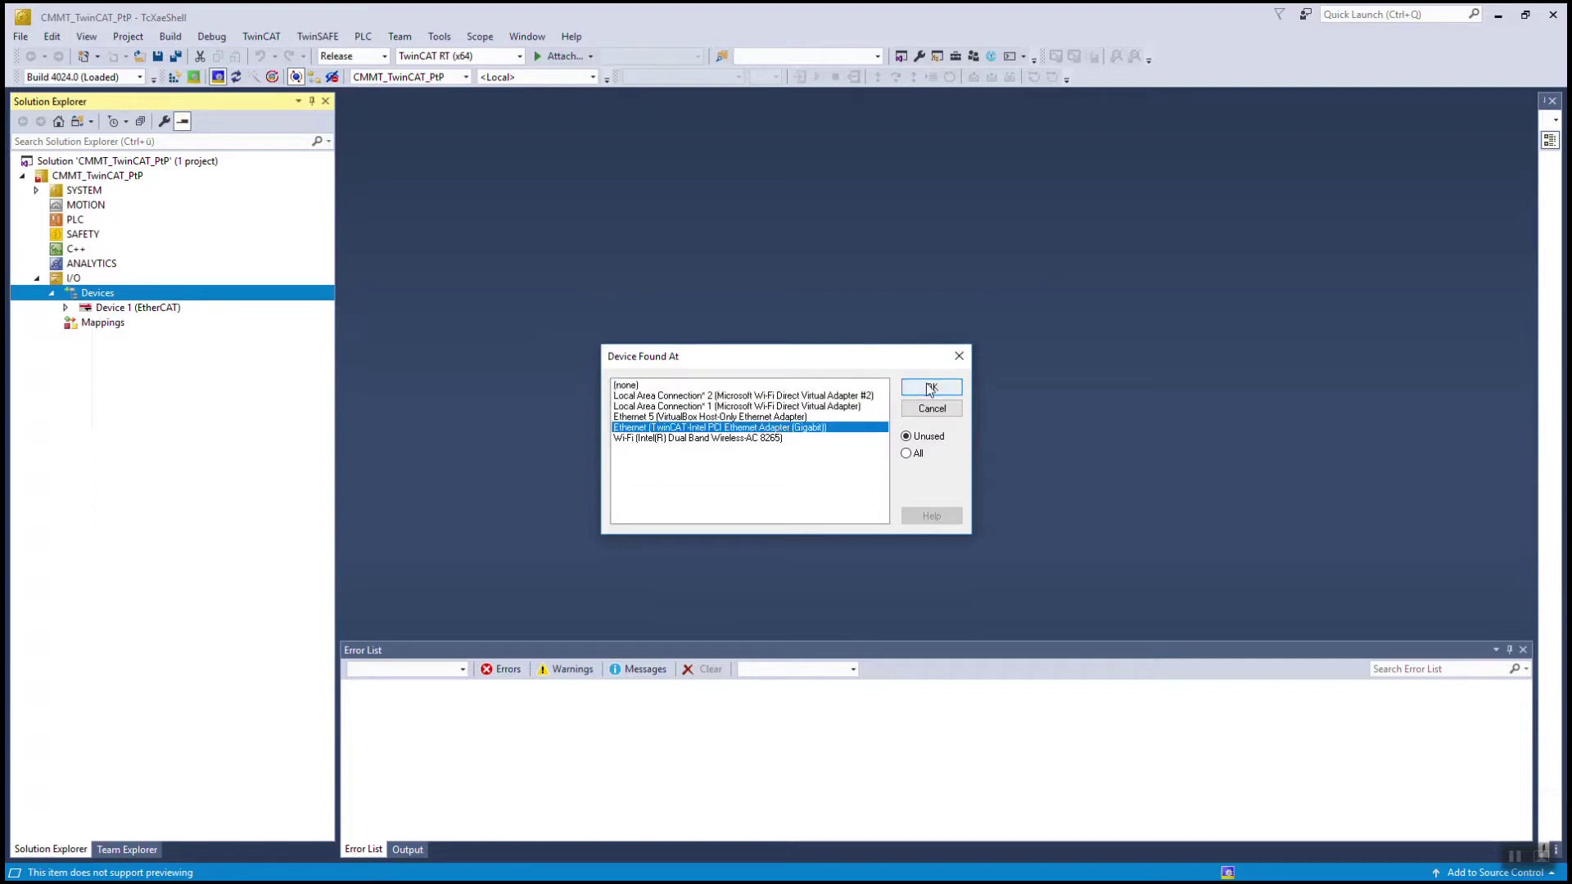
{"action": "left_click", "coordinate": [929, 388]}
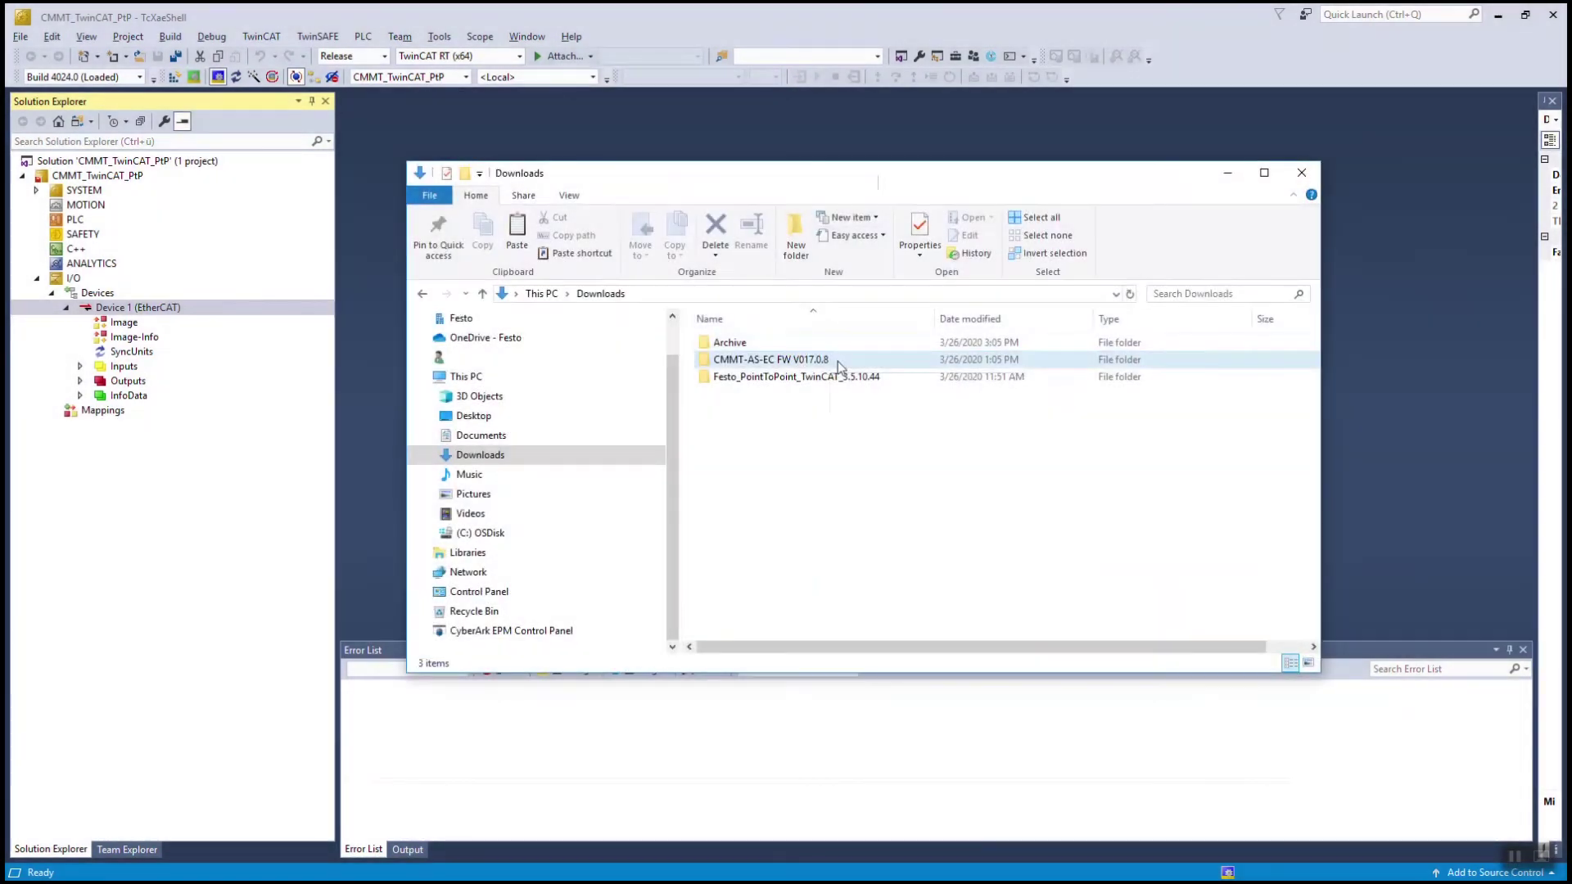
- In File Explorer, copy Festo-CMMT-AS-CiA402-20200203.xml from the EtherCAT XML folder of CMMT-AS-EC FW V017.0.8 into C:\TwinCAT\3.1\Config\Io\EtherCAT
{"action": "left_click", "coordinate": [828, 363]}
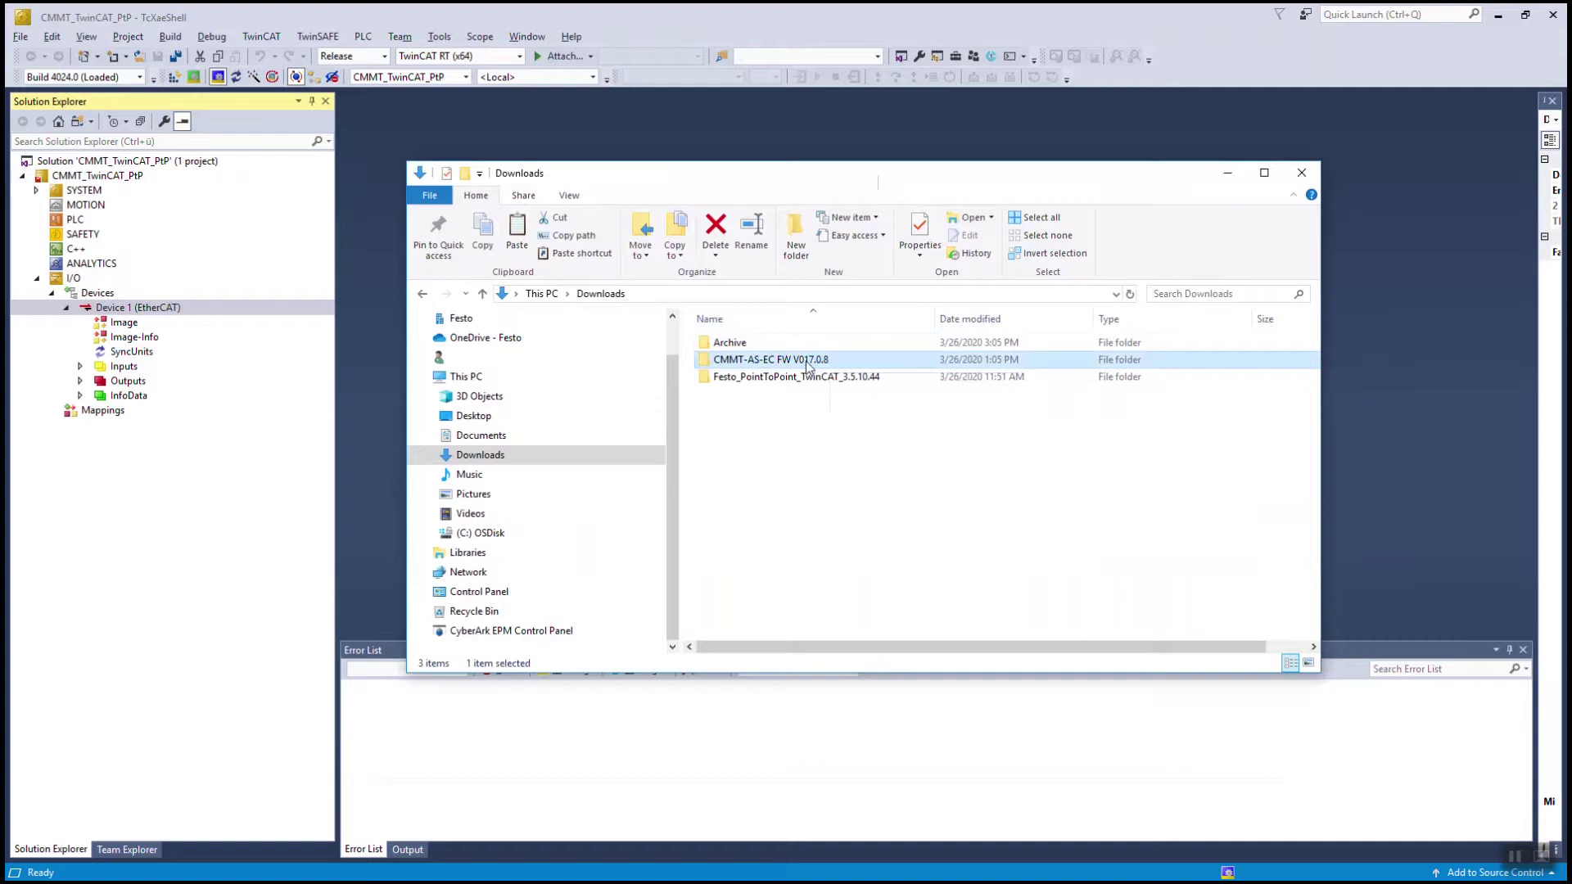
{"action": "double_click", "coordinate": [808, 363]}
{"action": "left_click", "coordinate": [806, 361]}
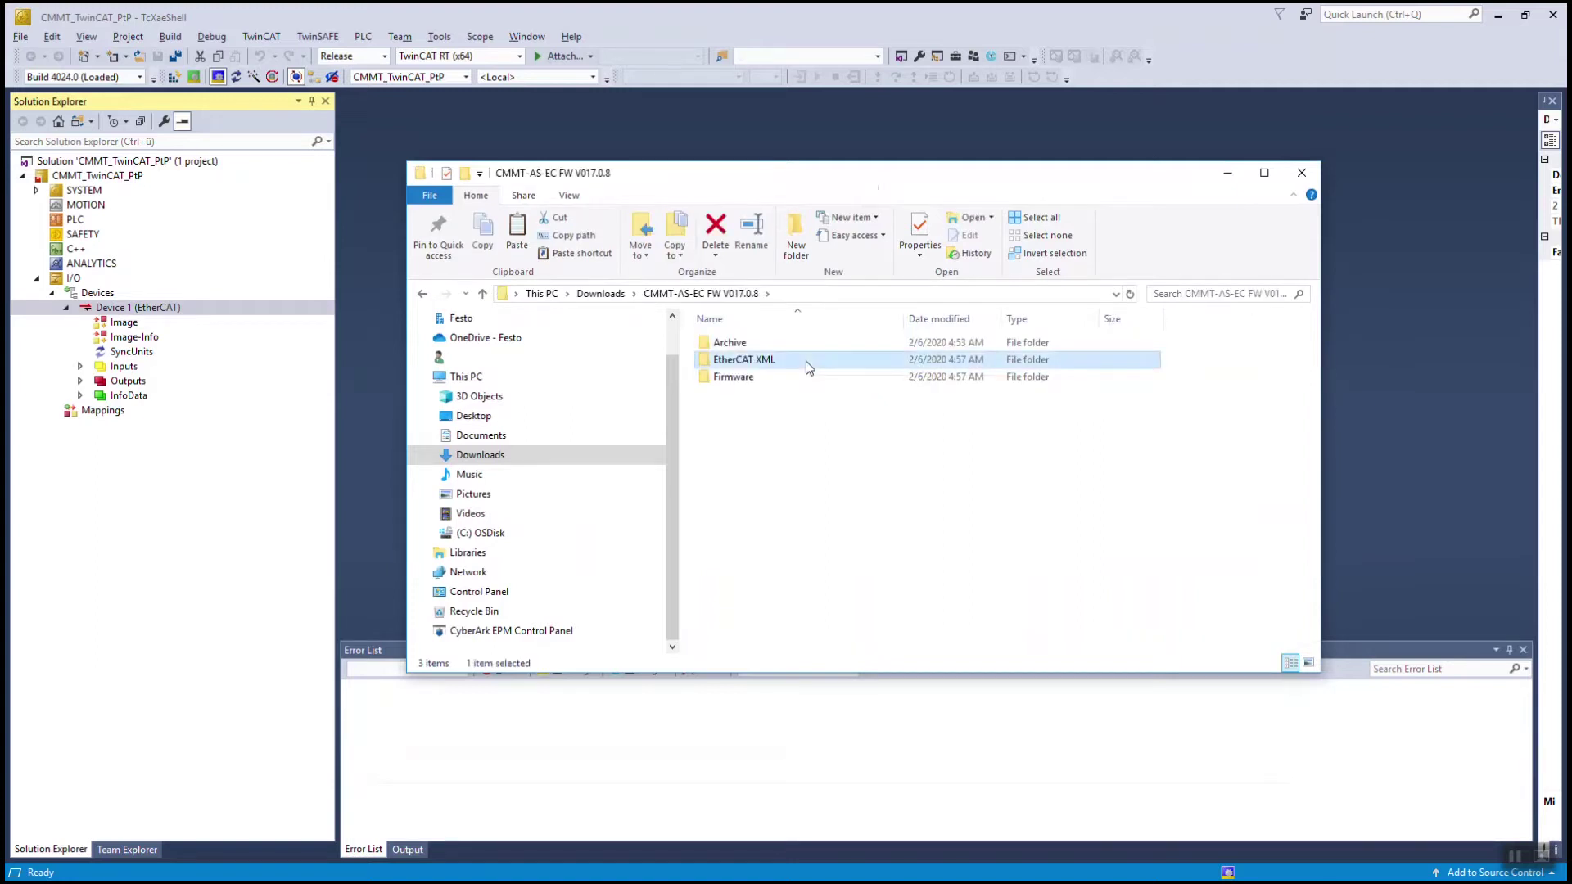
{"action": "double_click", "coordinate": [806, 361]}
{"action": "left_click", "coordinate": [802, 343]}
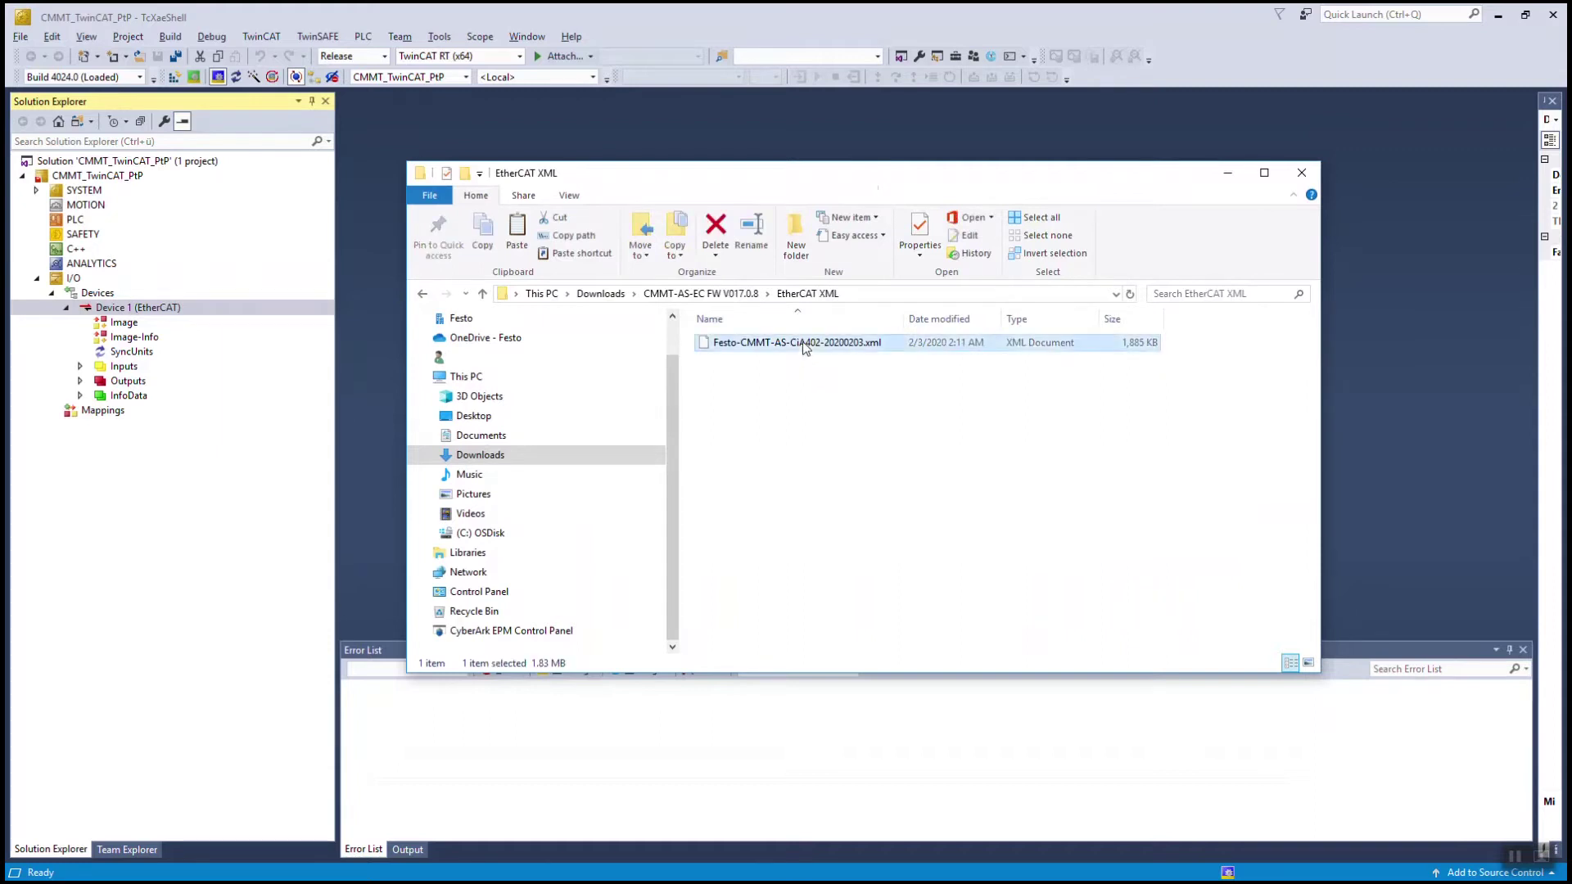
{"action": "right_click", "coordinate": [802, 341]}
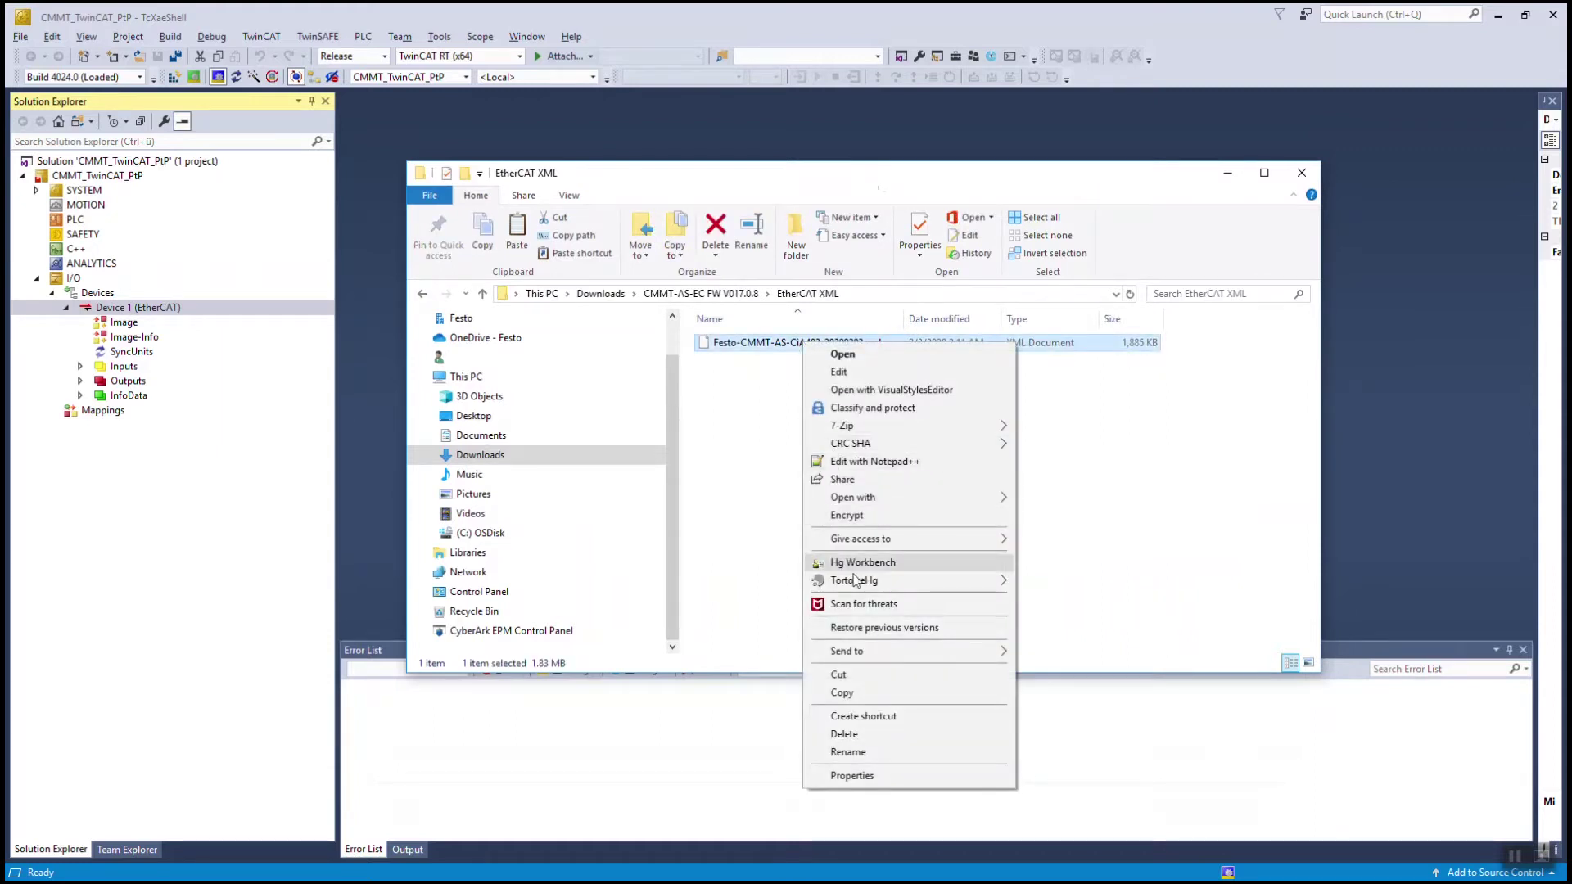
{"action": "left_click", "coordinate": [842, 694]}
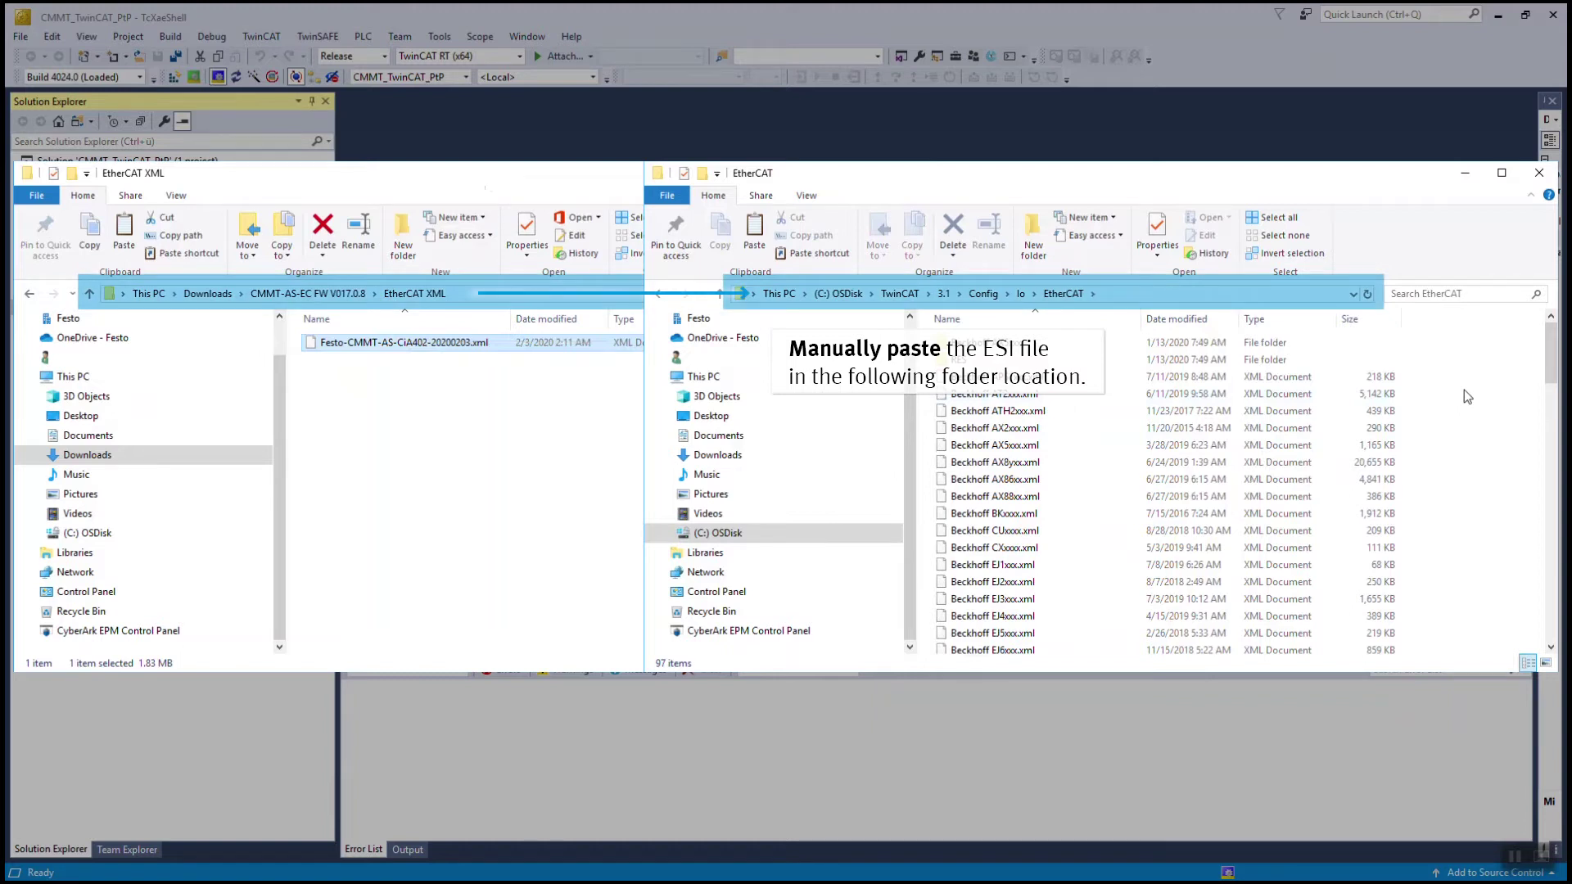
{"action": "right_click", "coordinate": [1464, 391]}
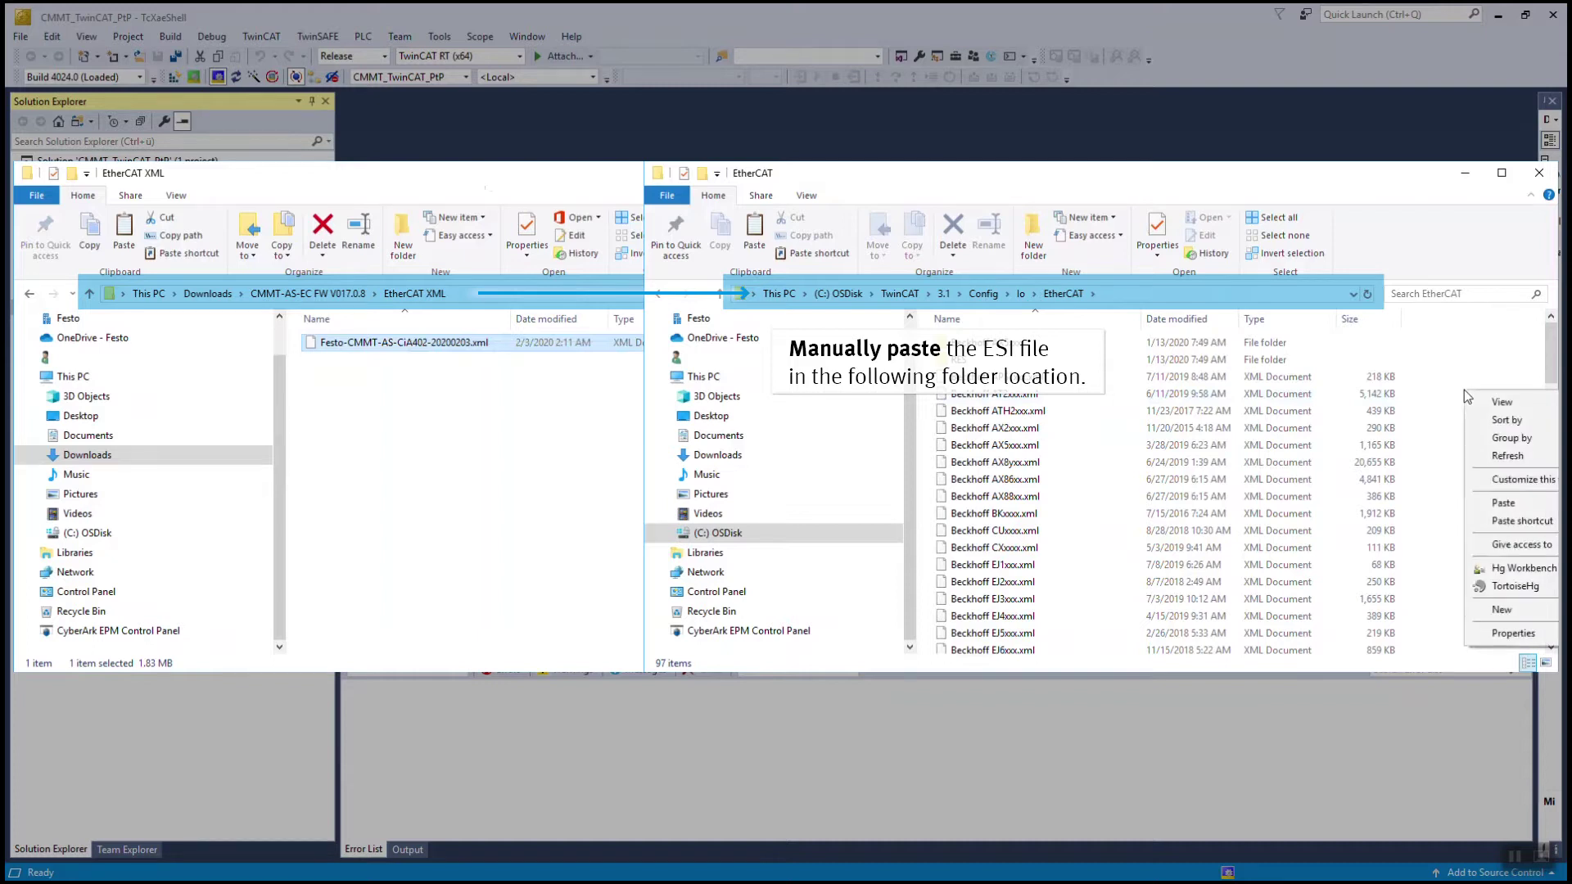
{"action": "left_click", "coordinate": [1506, 503]}
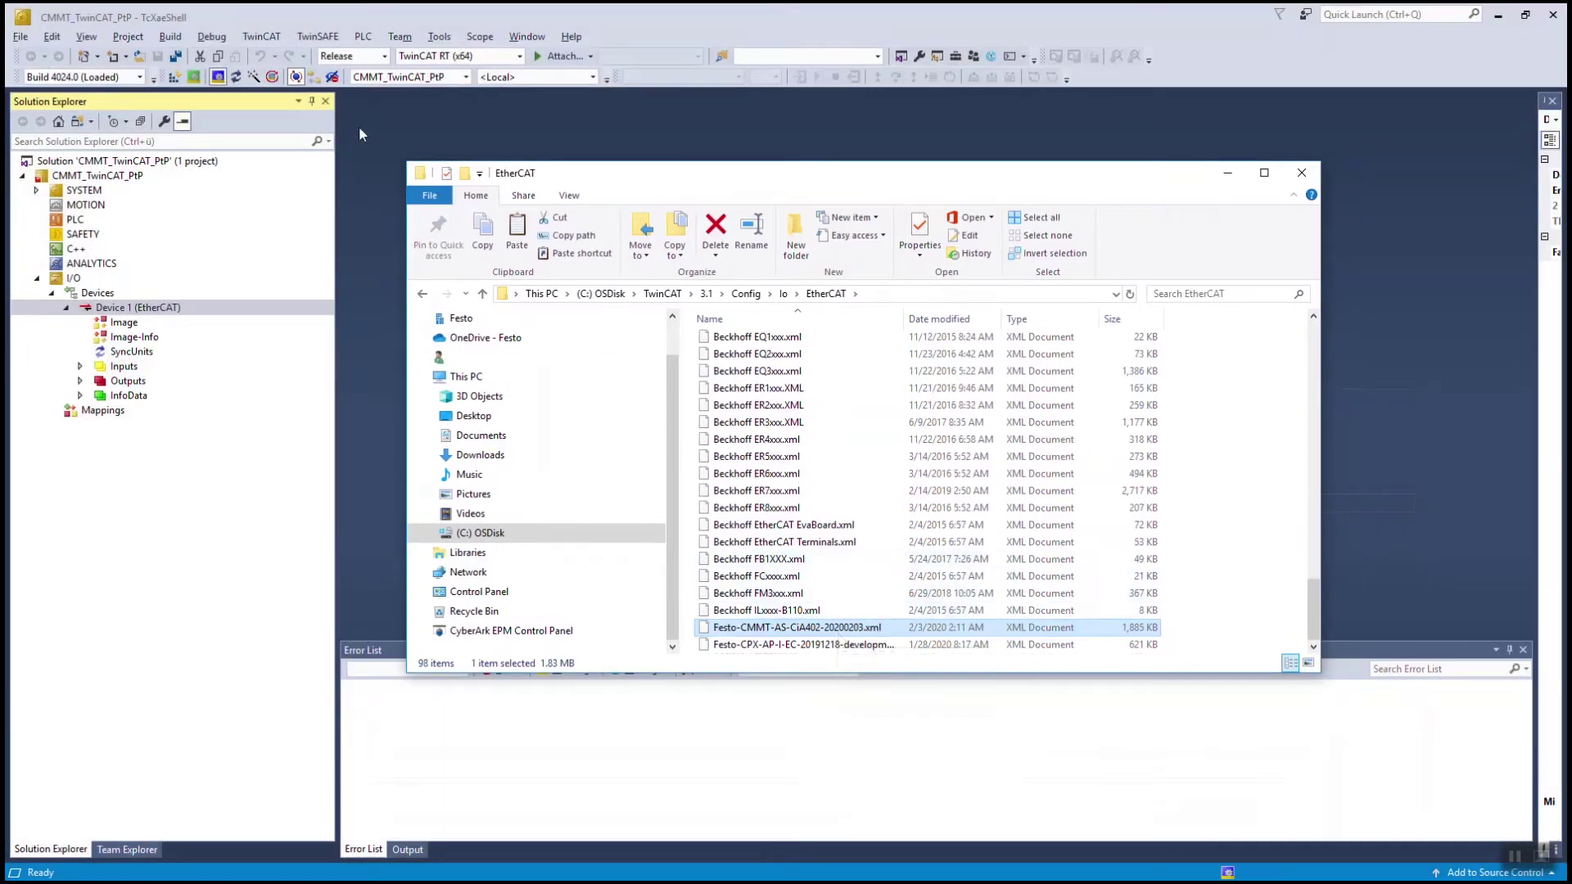
- Return to TcXaeShell and reload the EtherCAT device descriptions
{"action": "left_click", "coordinate": [359, 127]}
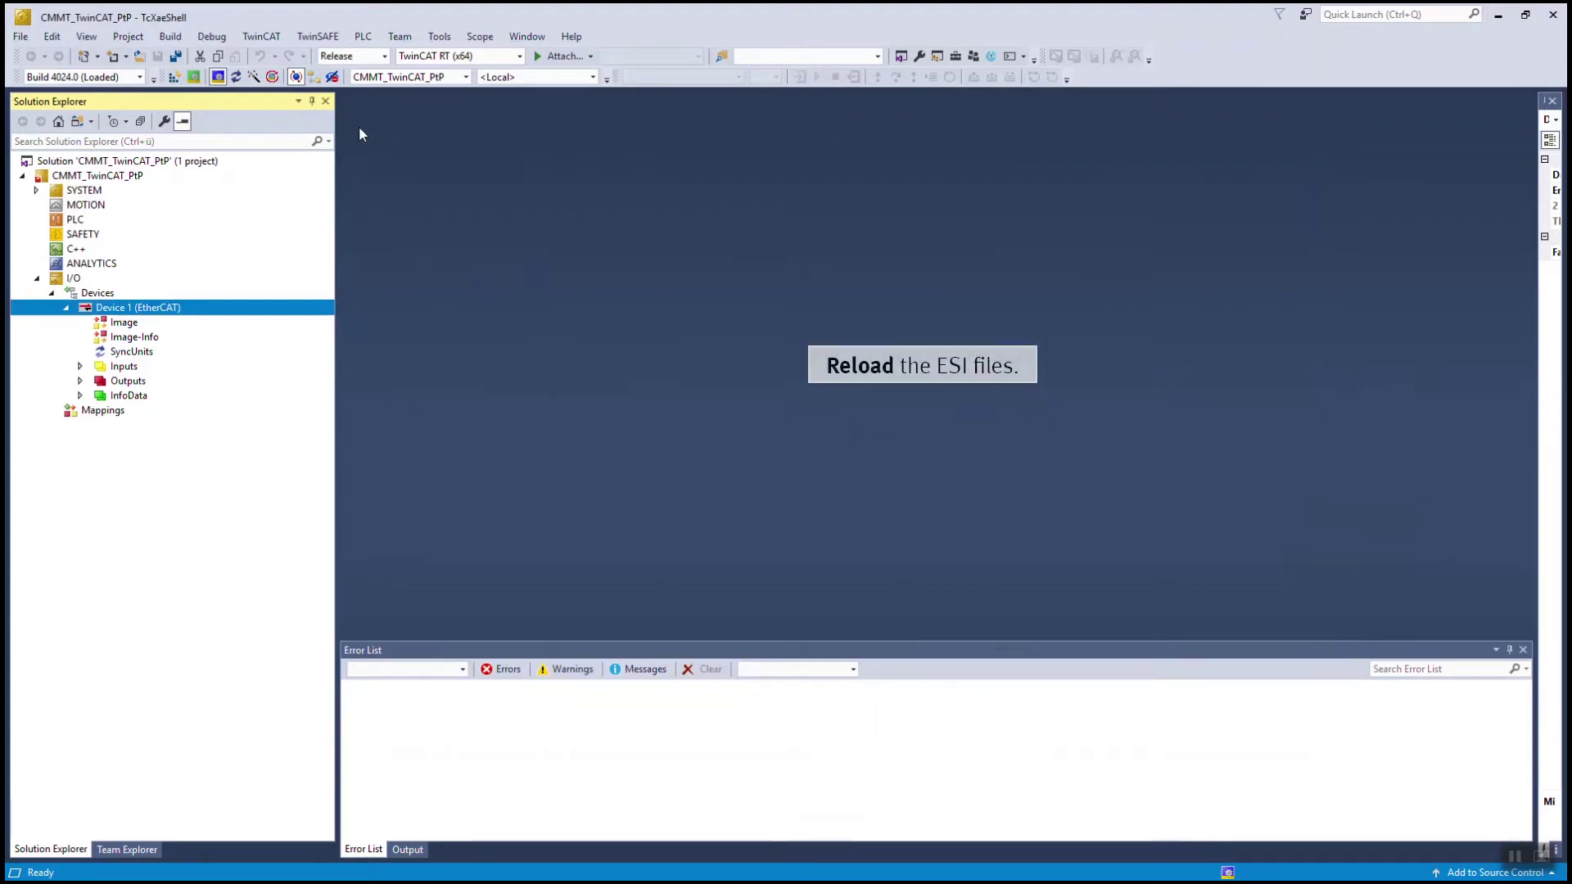
{"action": "left_click", "coordinate": [270, 37]}
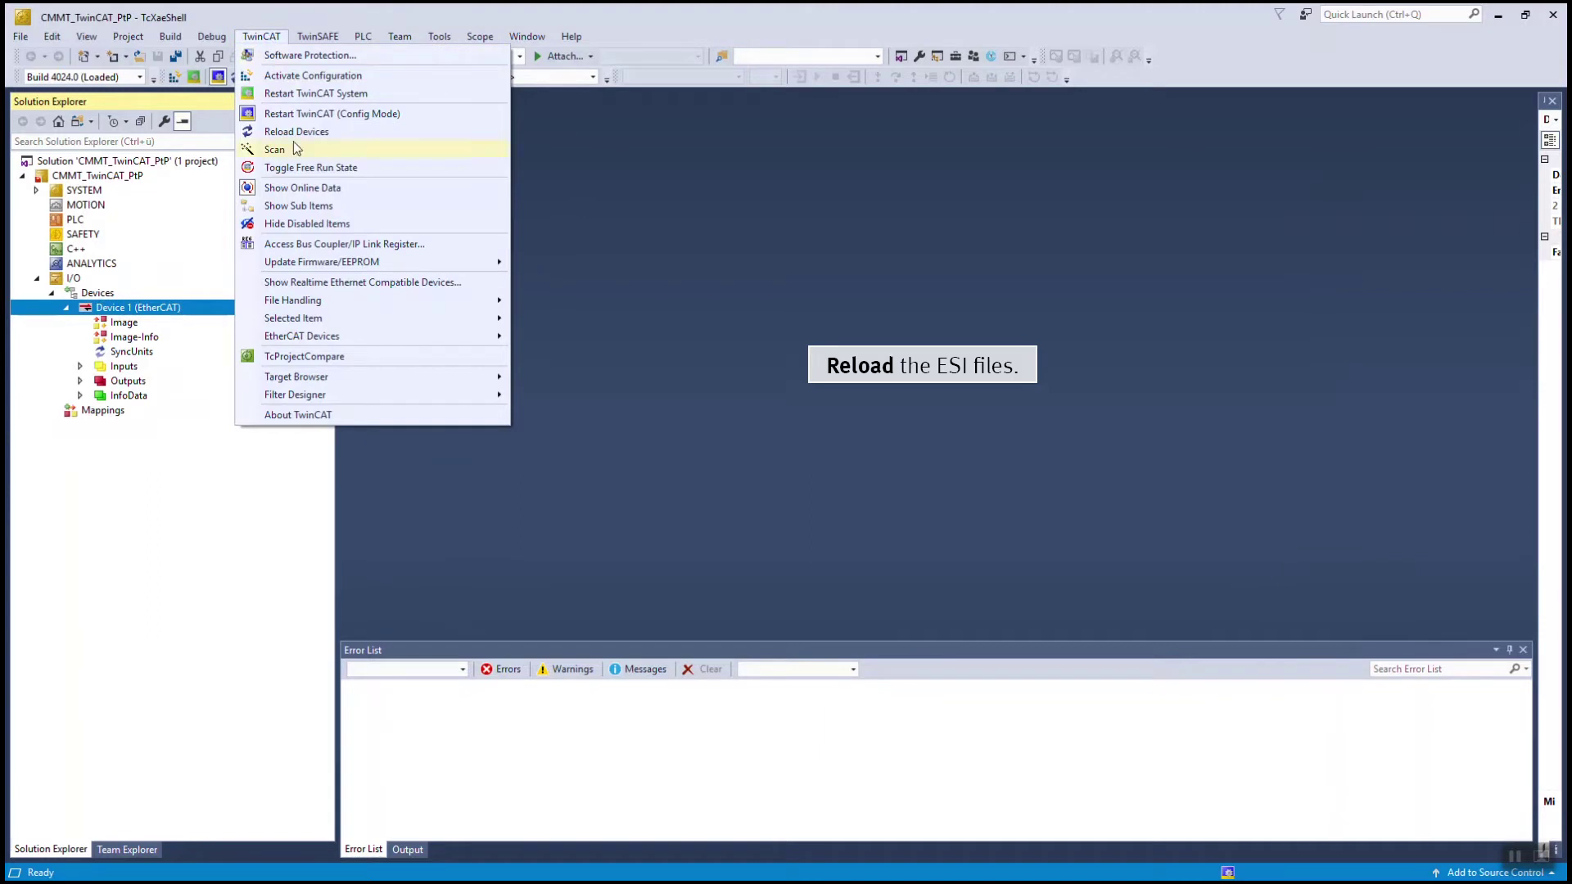
{"action": "mouse_move", "coordinate": [381, 337]}
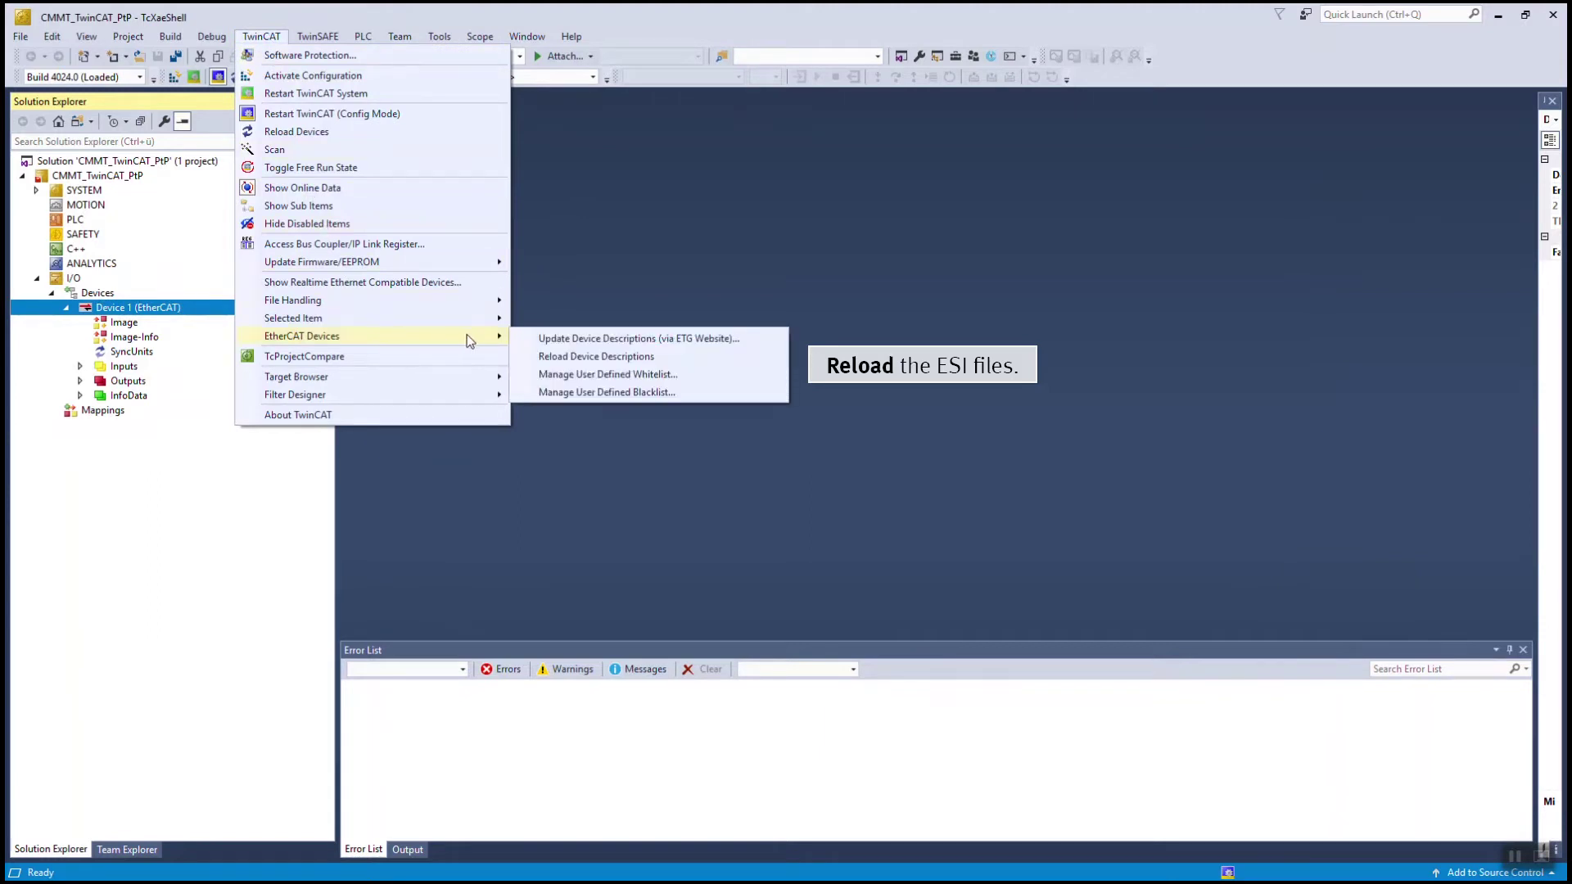
{"action": "left_click", "coordinate": [561, 357]}
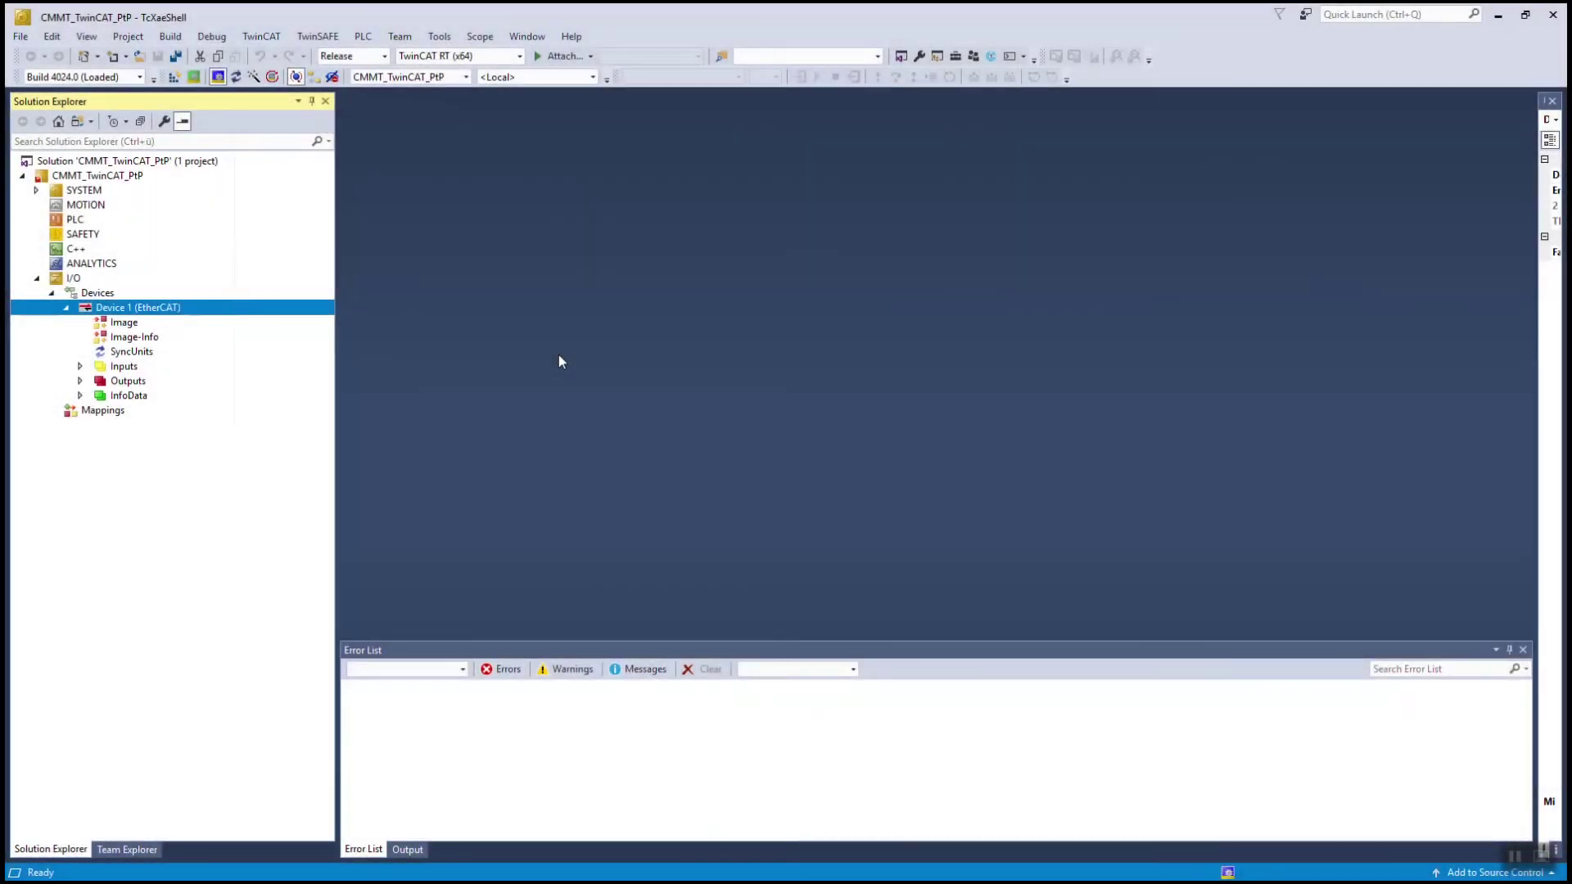
- Scan Device 1 (EtherCAT) for connected drives, decline the linked axis, and expand the CMMT-AS drive
{"action": "right_click", "coordinate": [179, 315]}
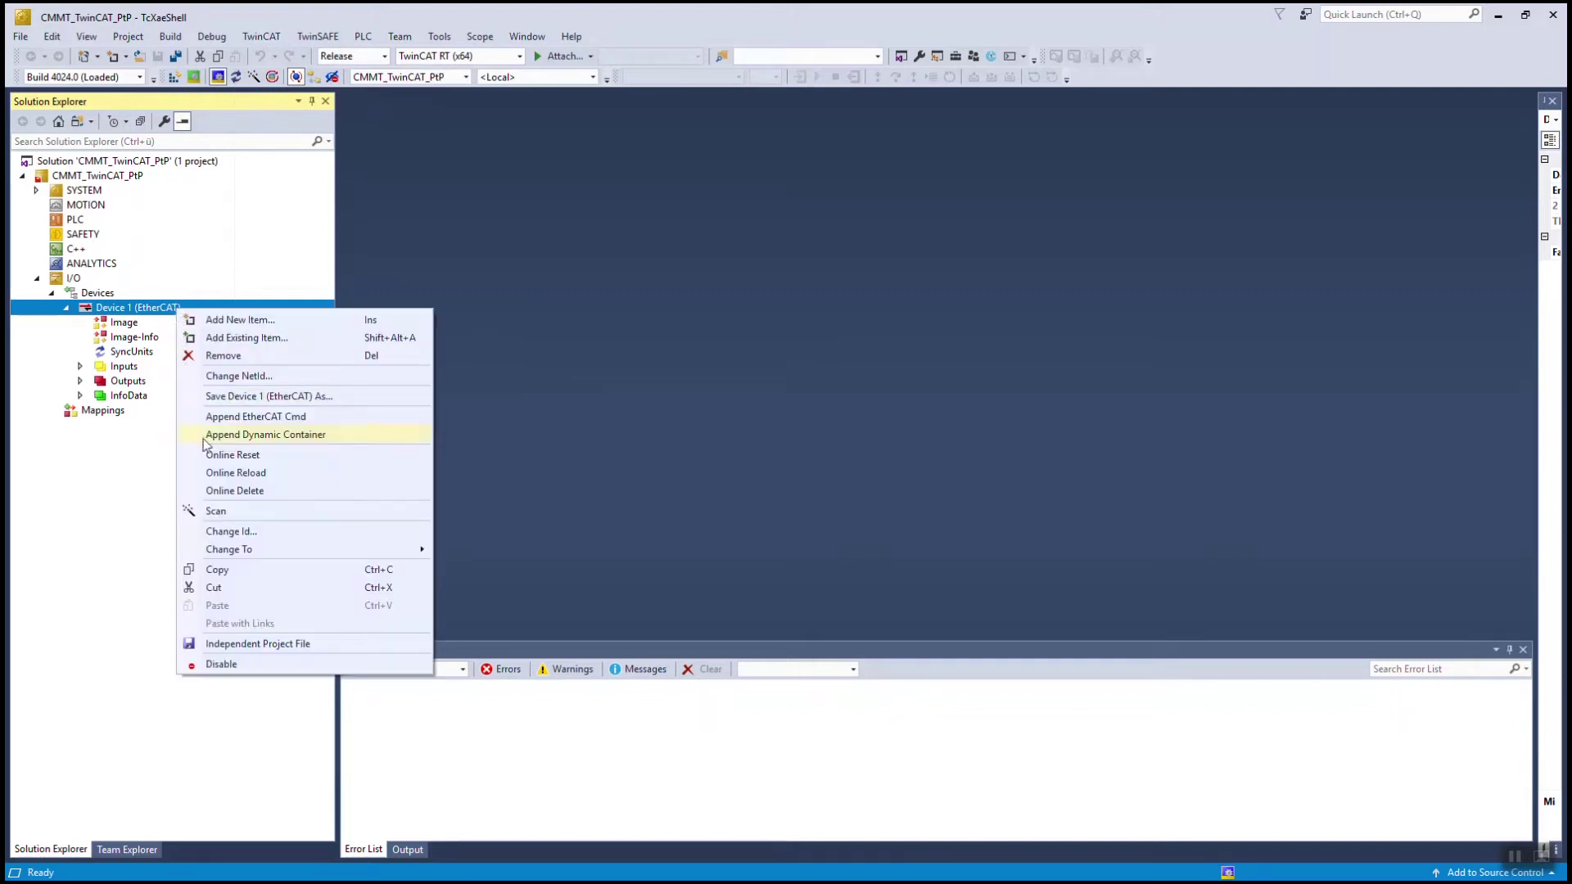
{"action": "left_click", "coordinate": [218, 514]}
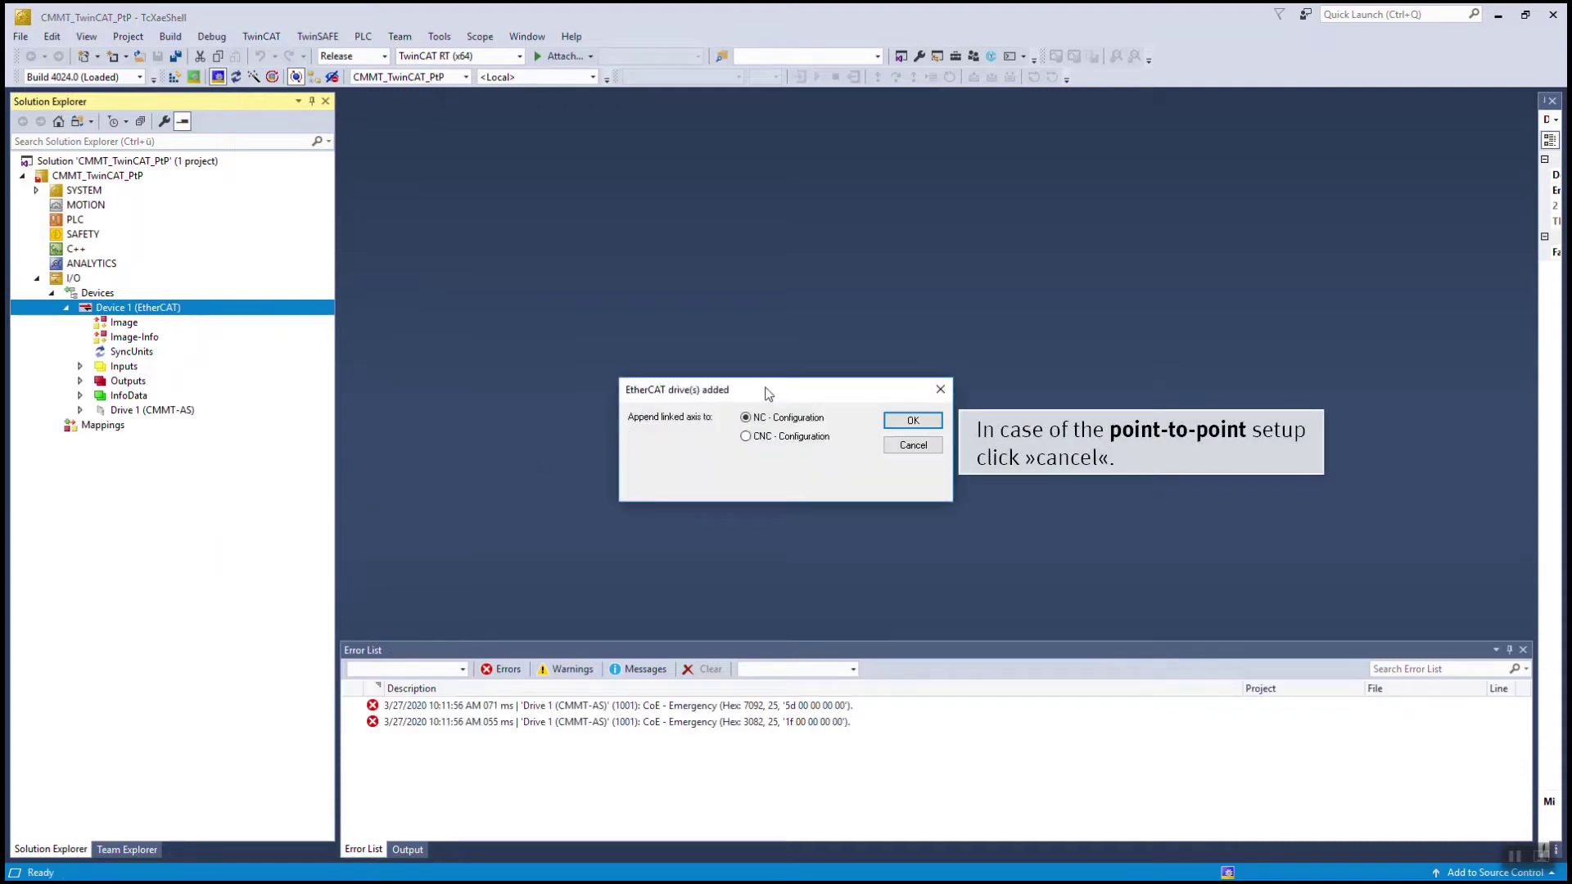
{"action": "left_click", "coordinate": [911, 448]}
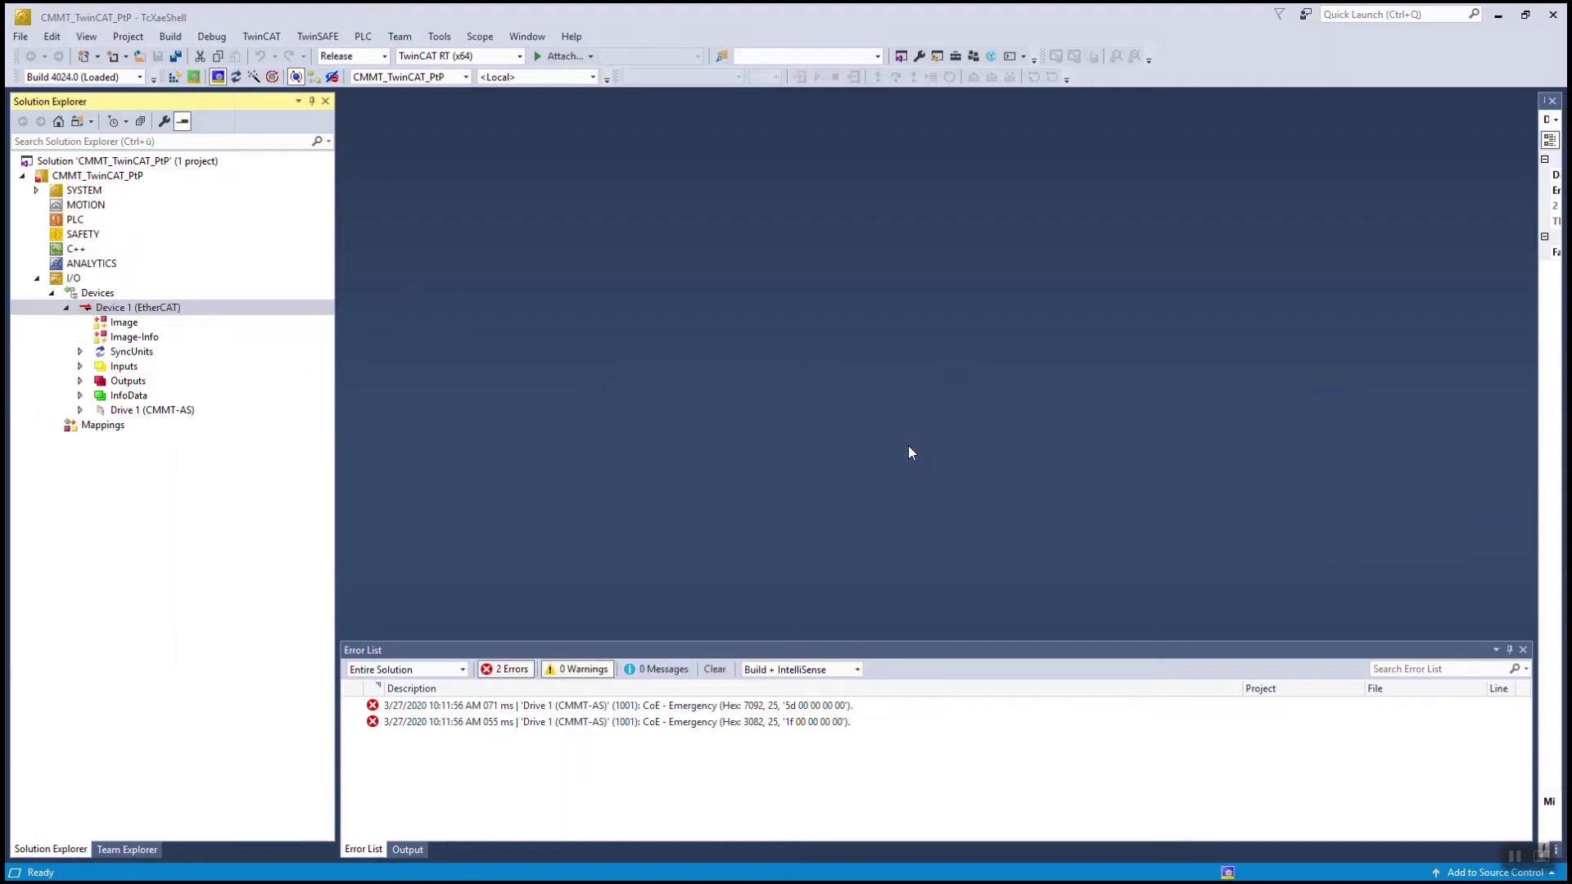
{"action": "left_click", "coordinate": [80, 410]}
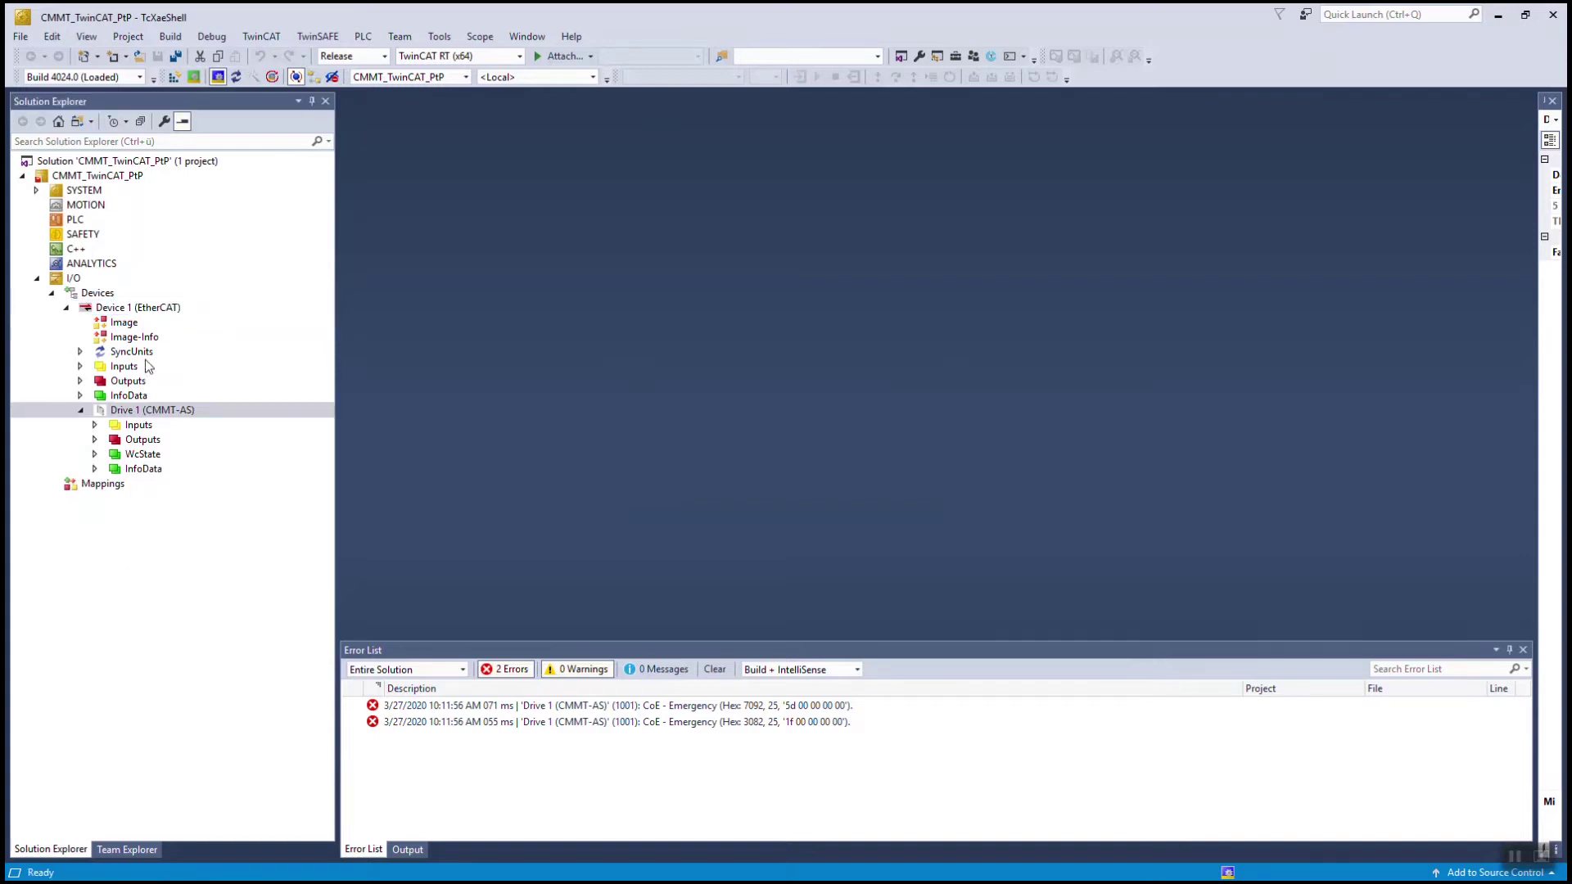
- Add a Standard PLC Project named CMMT_PtP_TwinCATV3 to the PLC node
{"action": "left_click", "coordinate": [87, 222]}
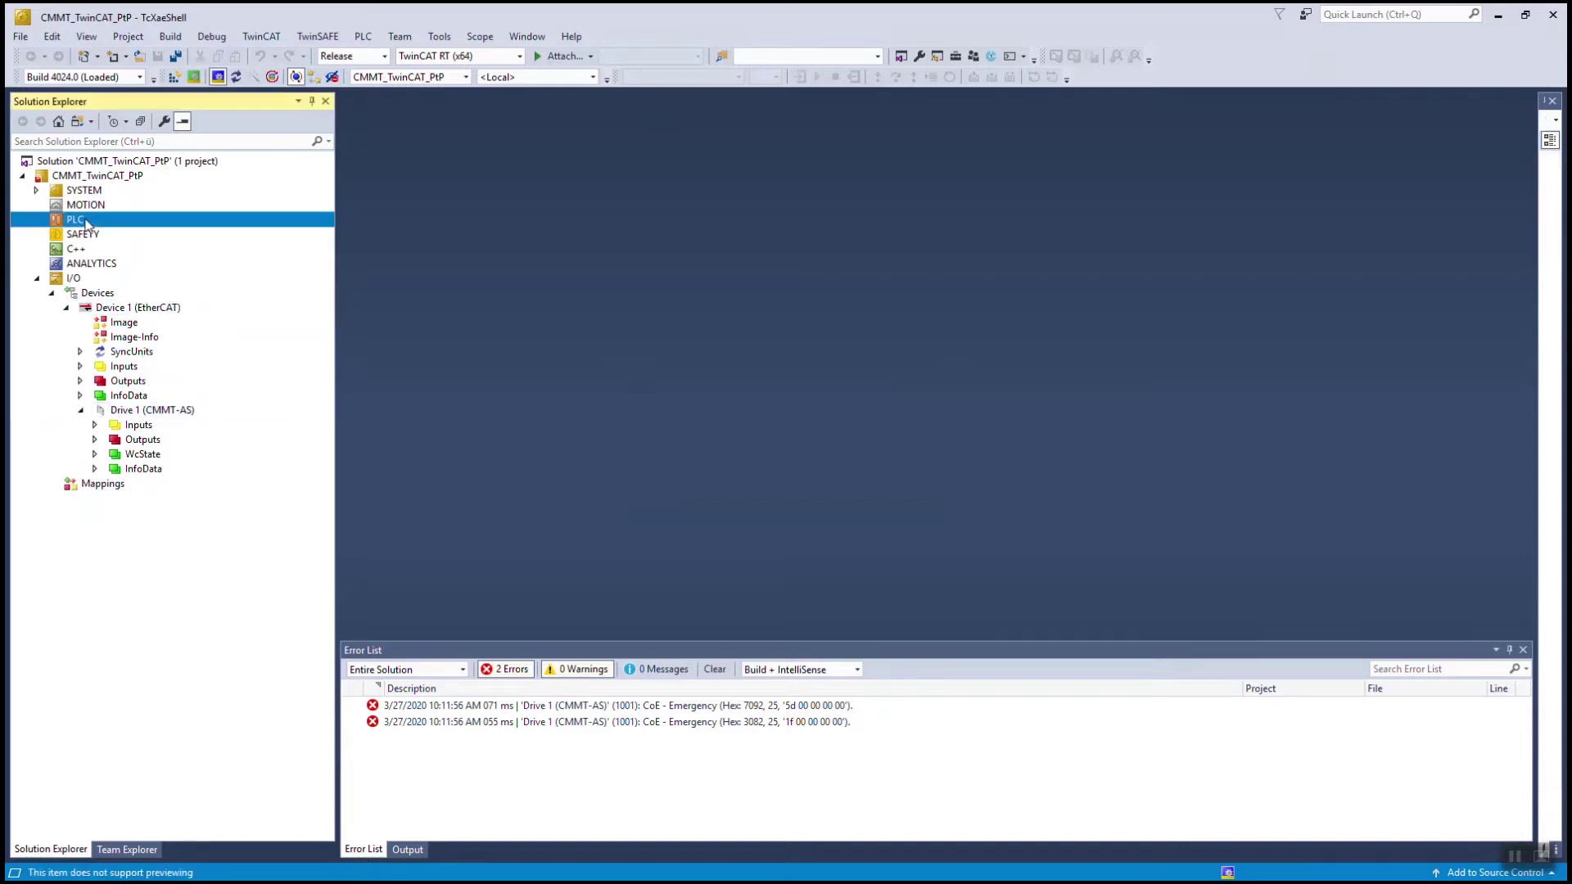
{"action": "right_click", "coordinate": [87, 223]}
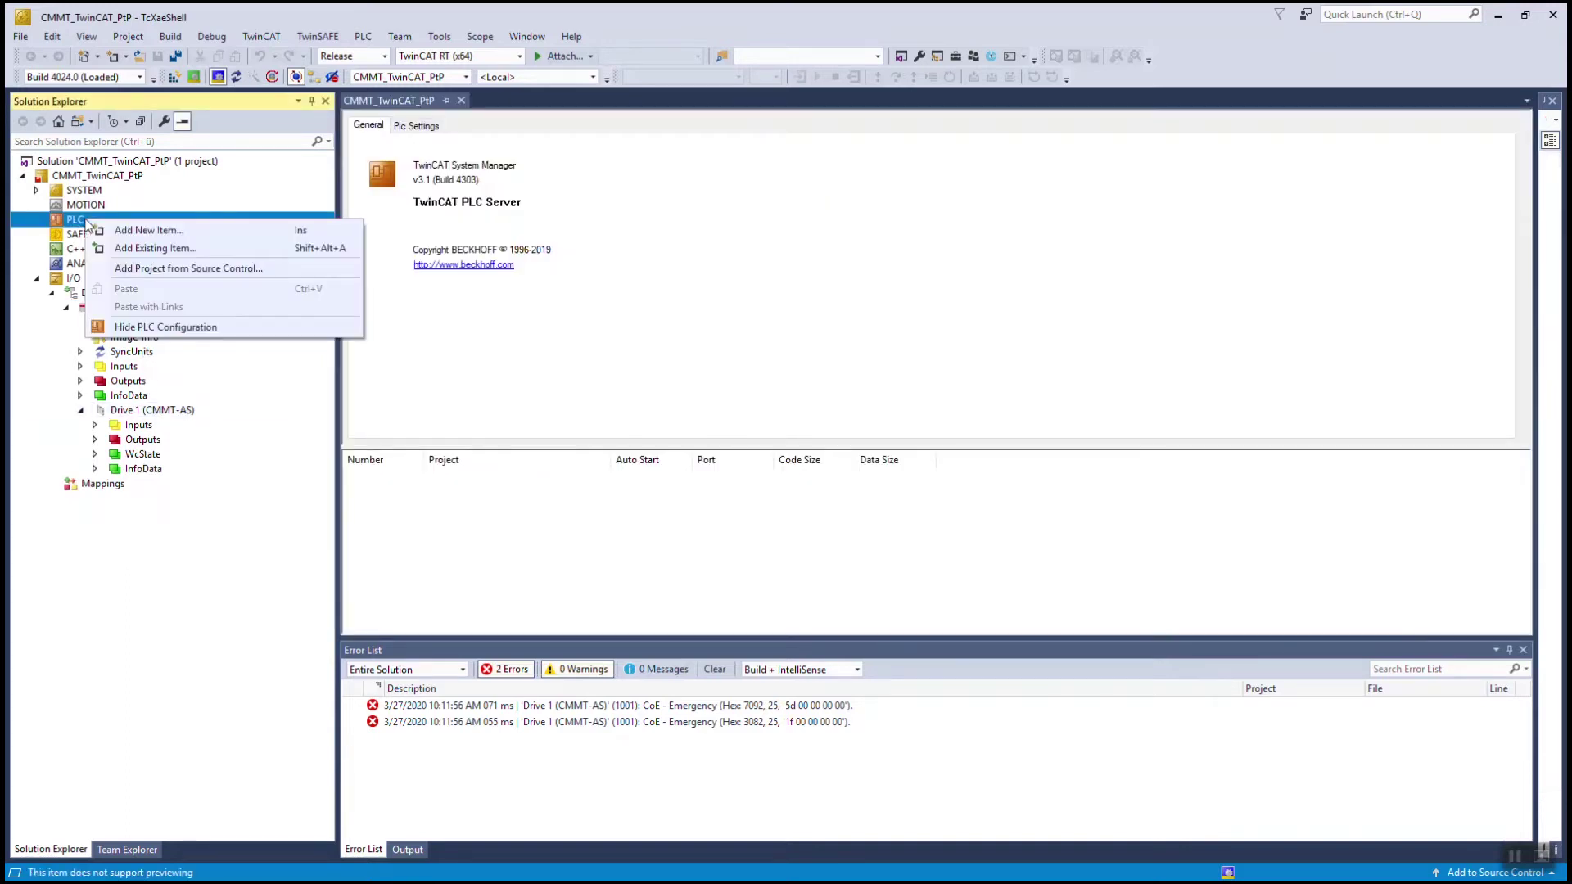
{"action": "left_click", "coordinate": [132, 233]}
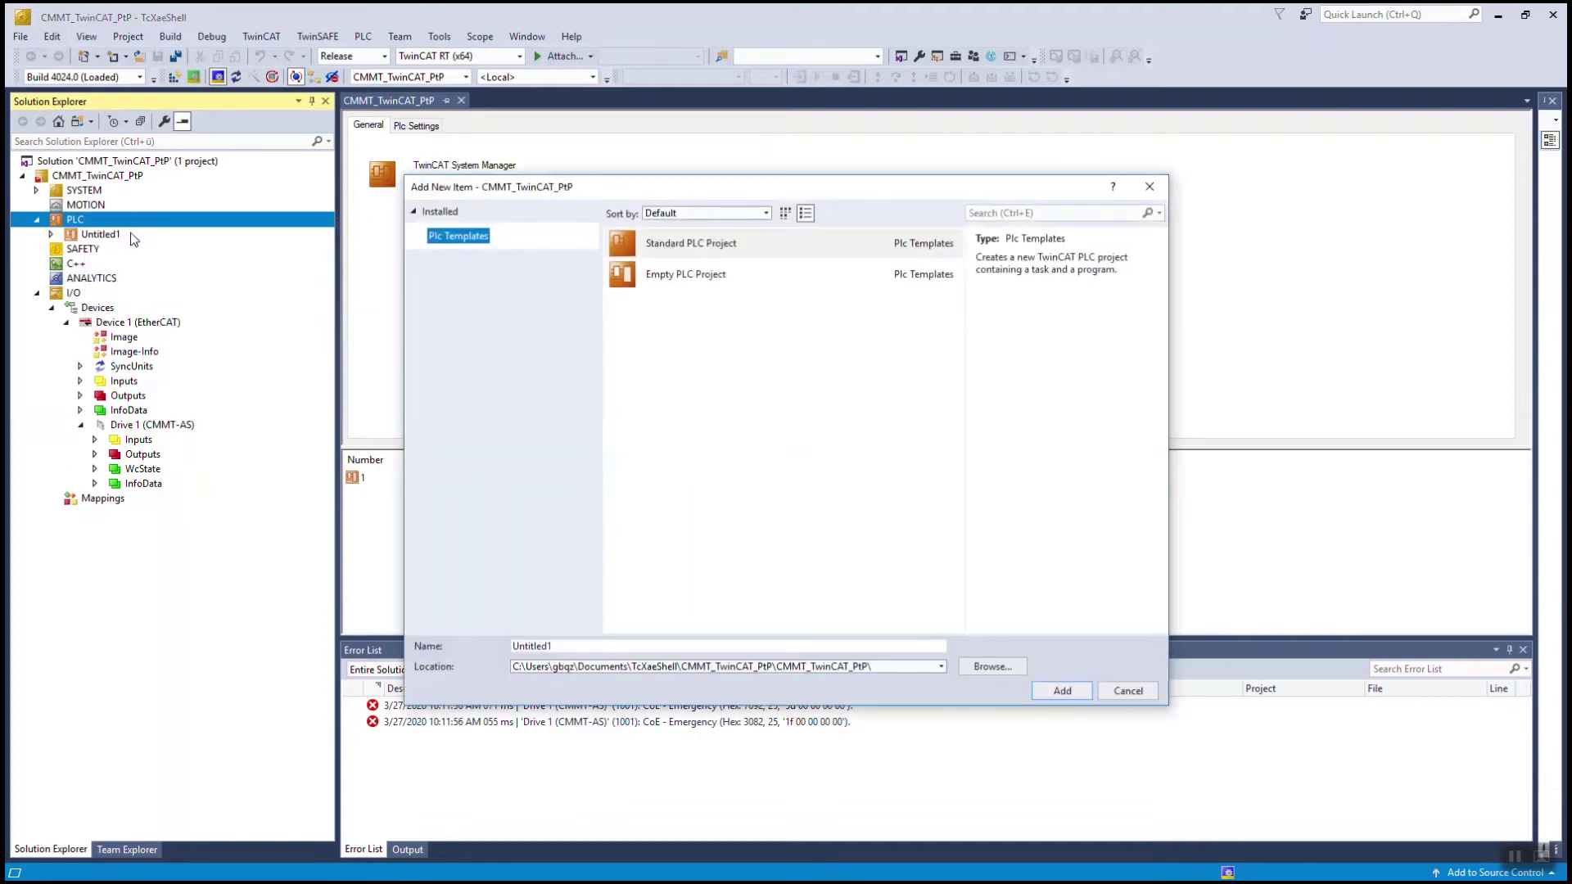
{"action": "left_click", "coordinate": [510, 644]}
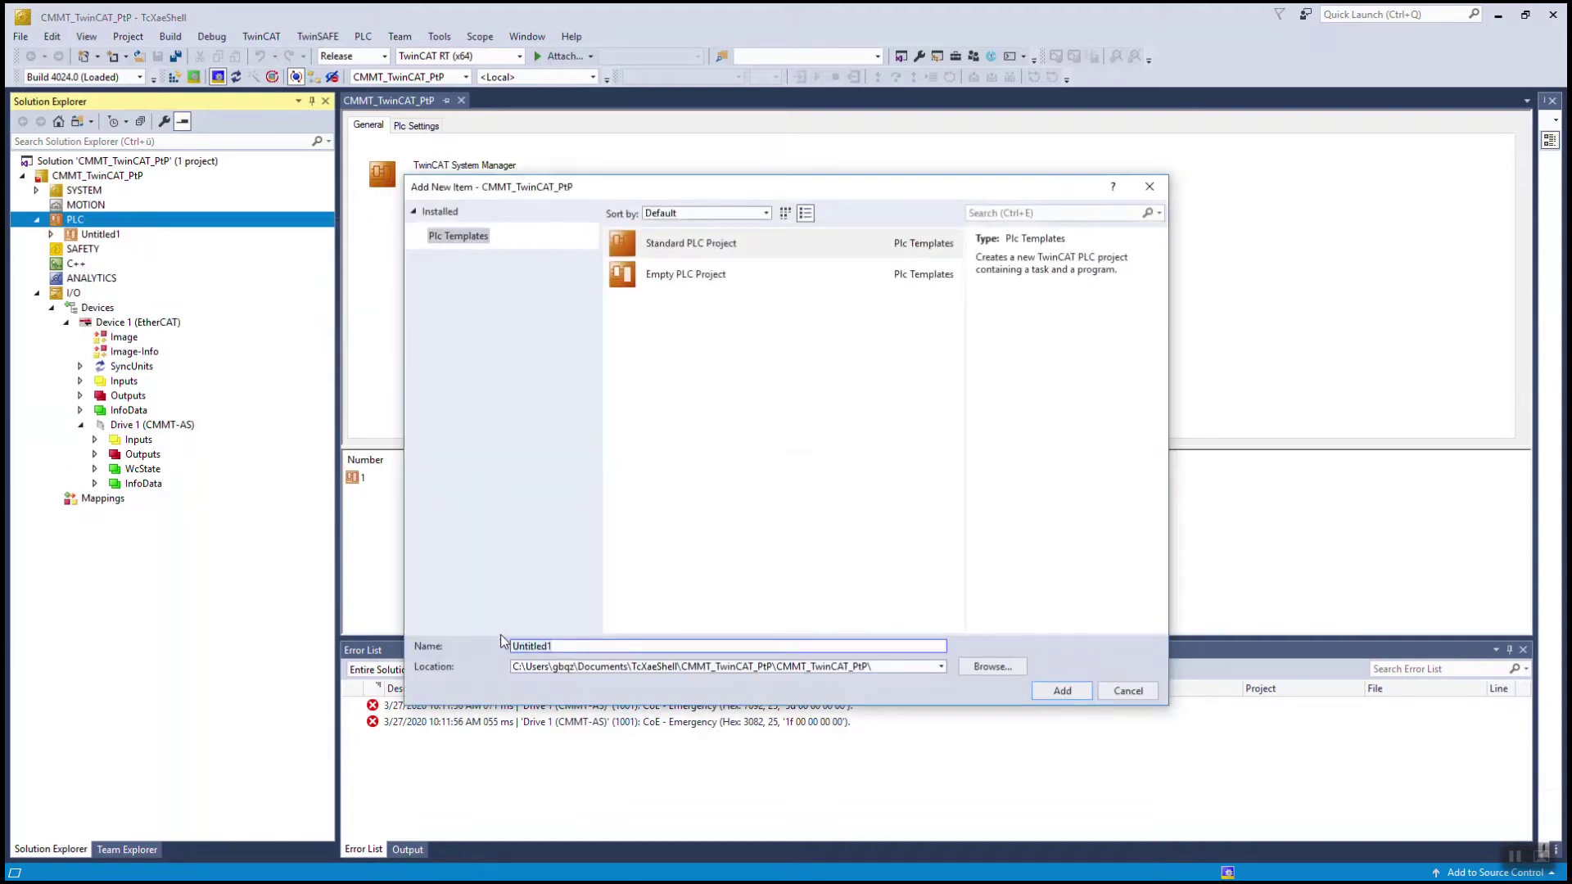
{"action": "key", "text": "ctrl+a"}
{"action": "type", "text": "CMMT_PtP_TwinCATV3"}
{"action": "left_click", "coordinate": [1062, 690]}
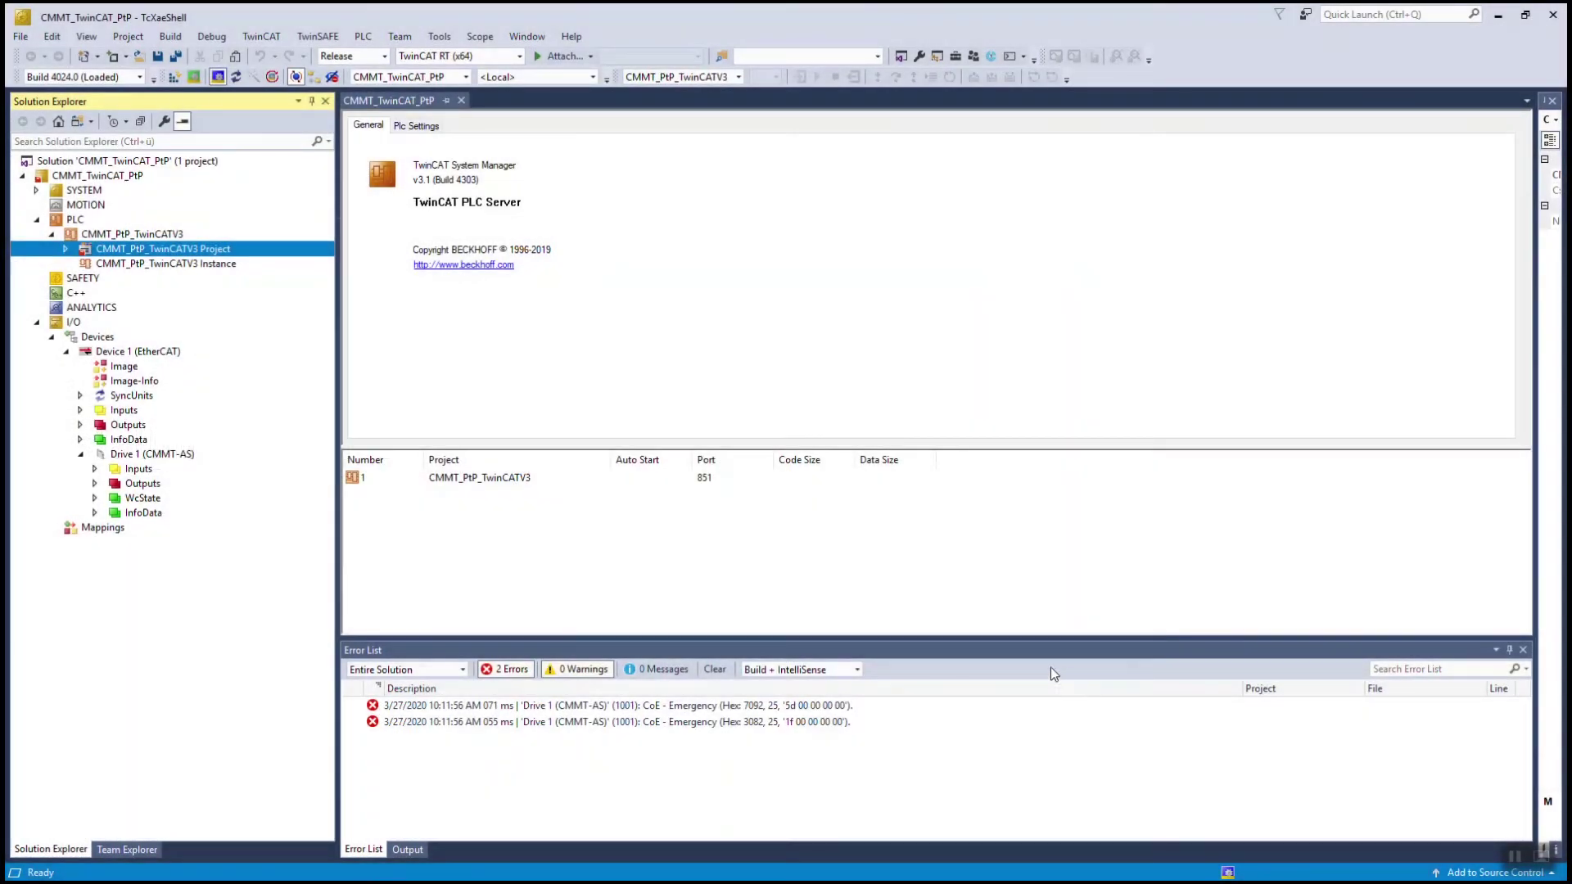
- Install all six Festo PtP compiled libraries from the 20_Libraries folder of Festo_PointToPoint_TwinCAT_3.5.10.44 into the PLC library repository
{"action": "left_click", "coordinate": [66, 249]}
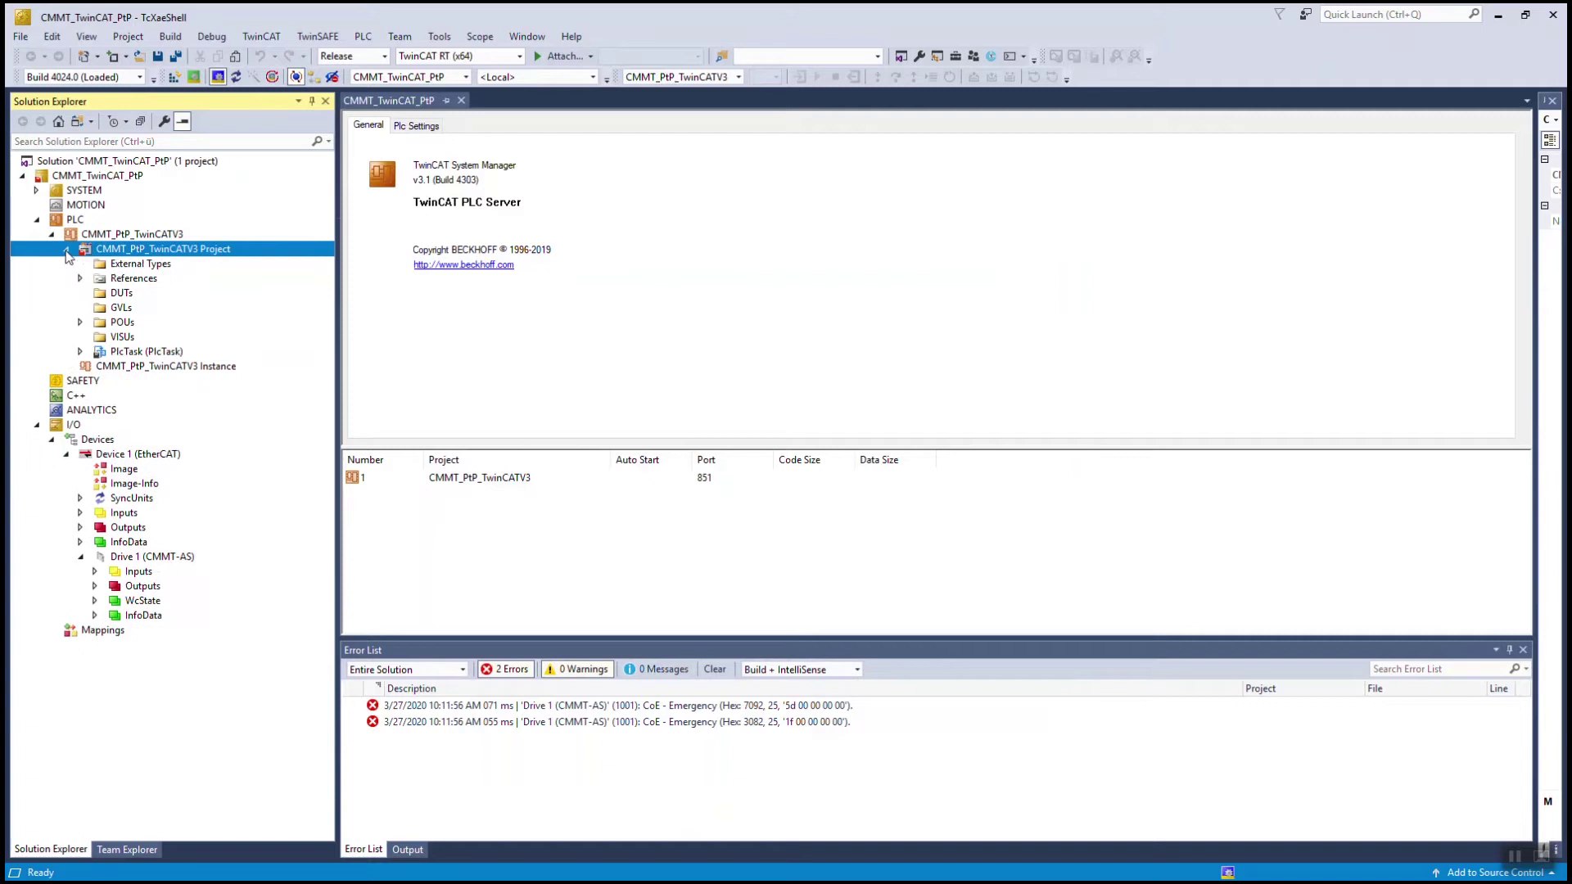
{"action": "left_click", "coordinate": [146, 282]}
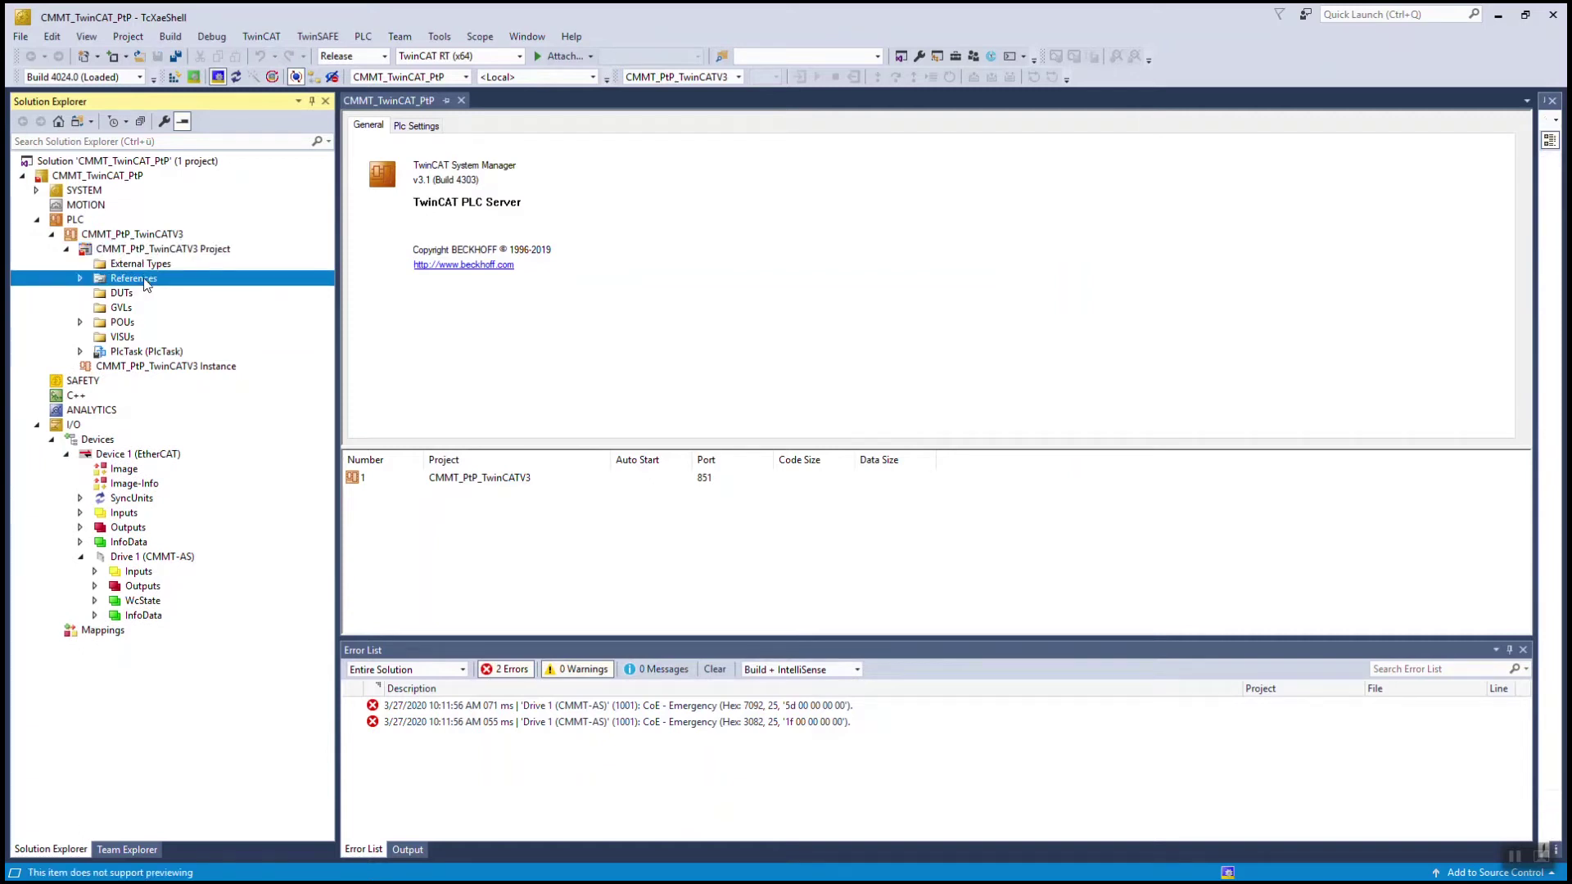
{"action": "double_click", "coordinate": [144, 282]}
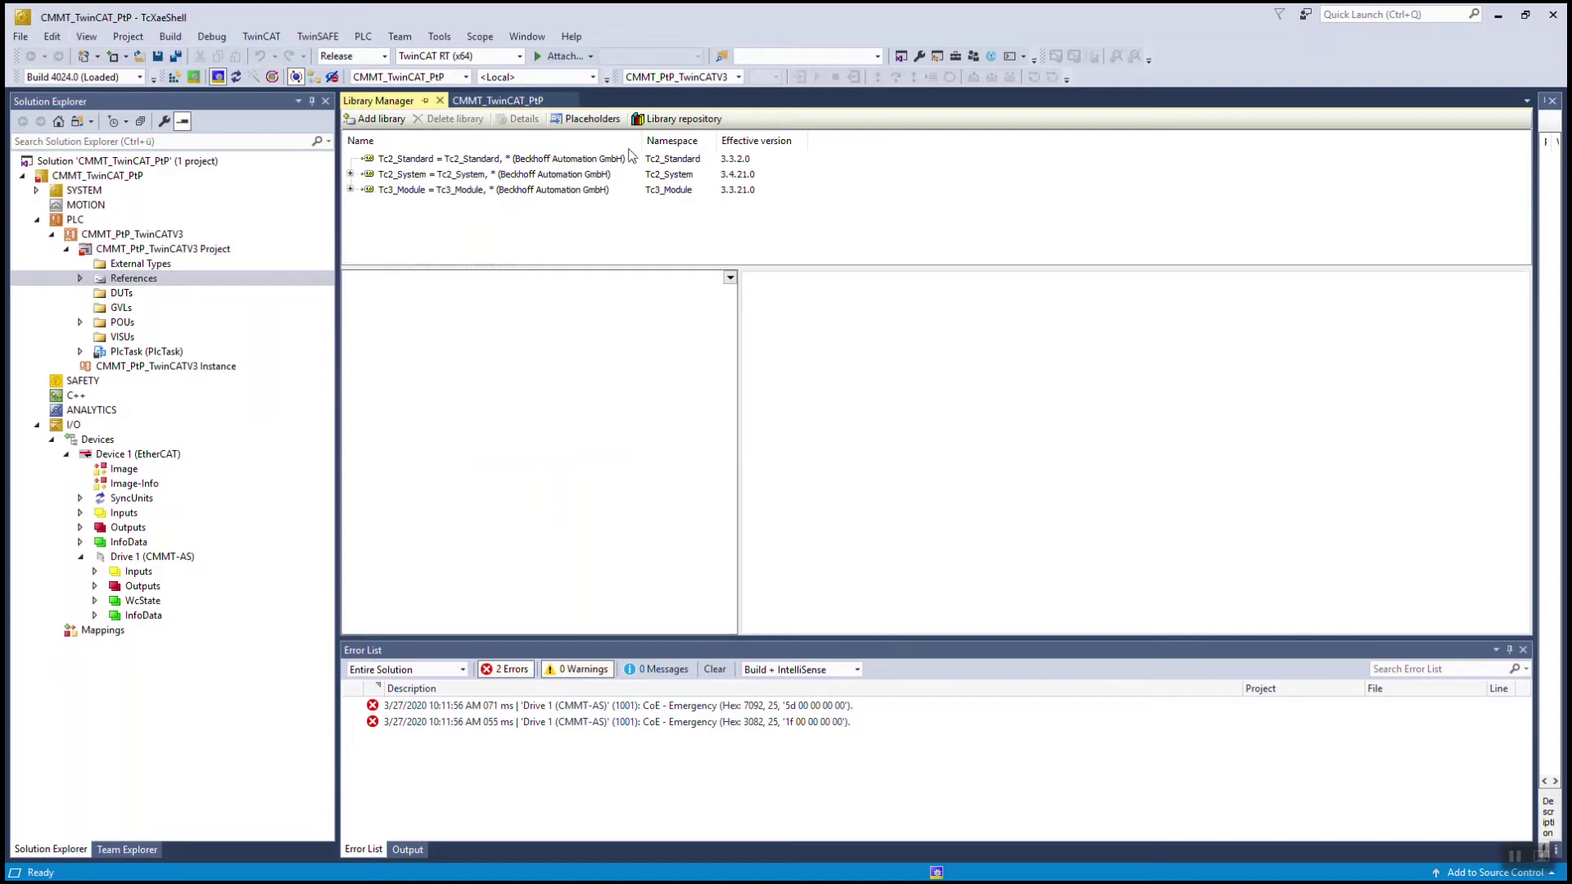
{"action": "left_click", "coordinate": [664, 121]}
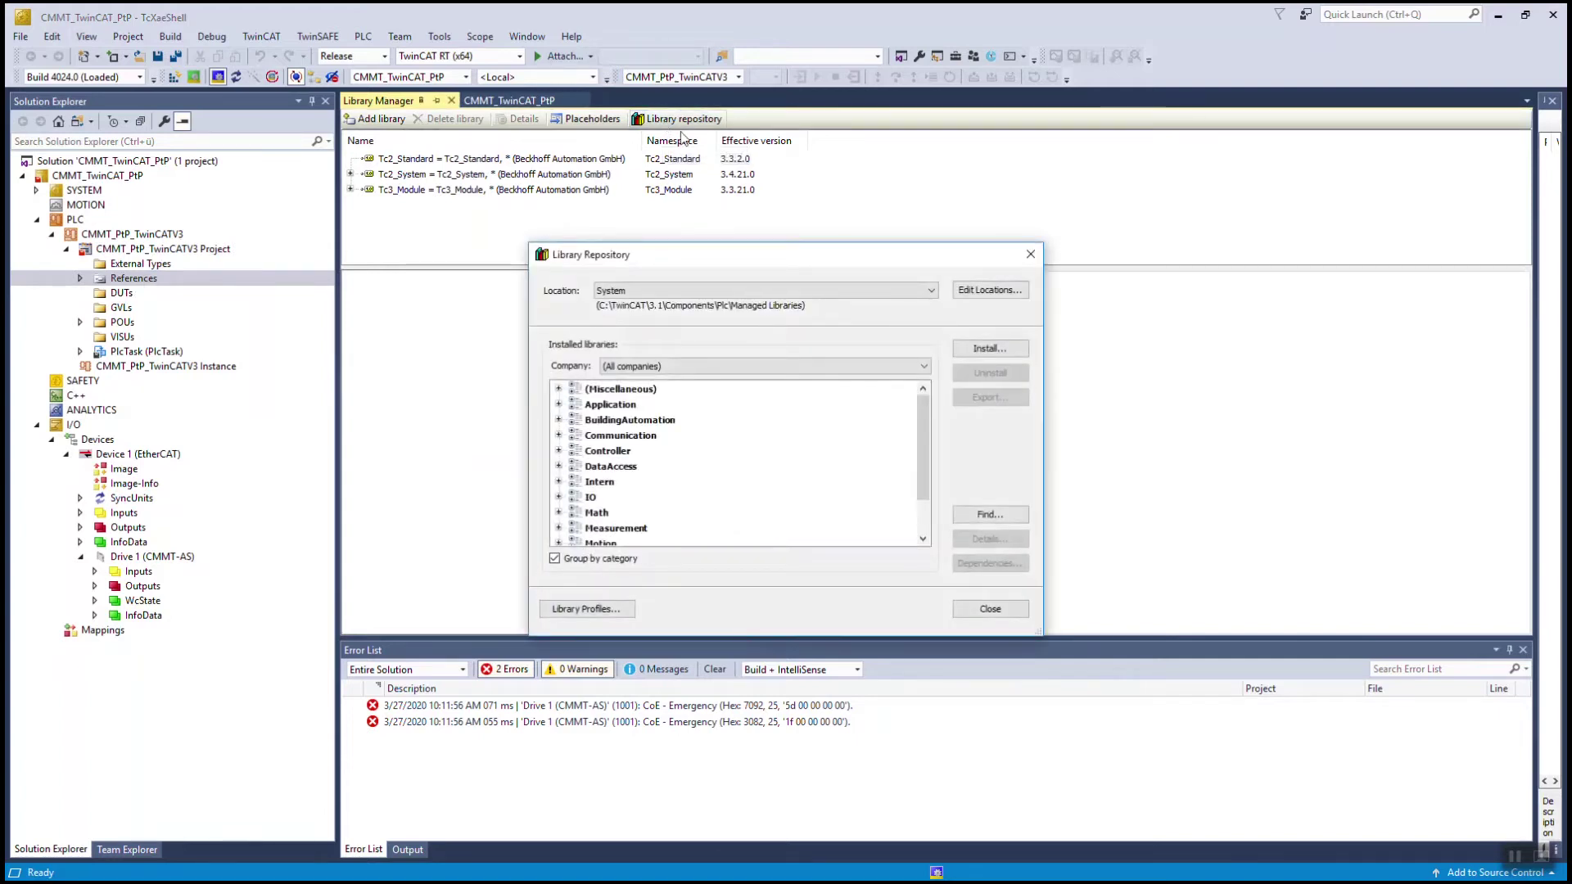
{"action": "left_click", "coordinate": [981, 350]}
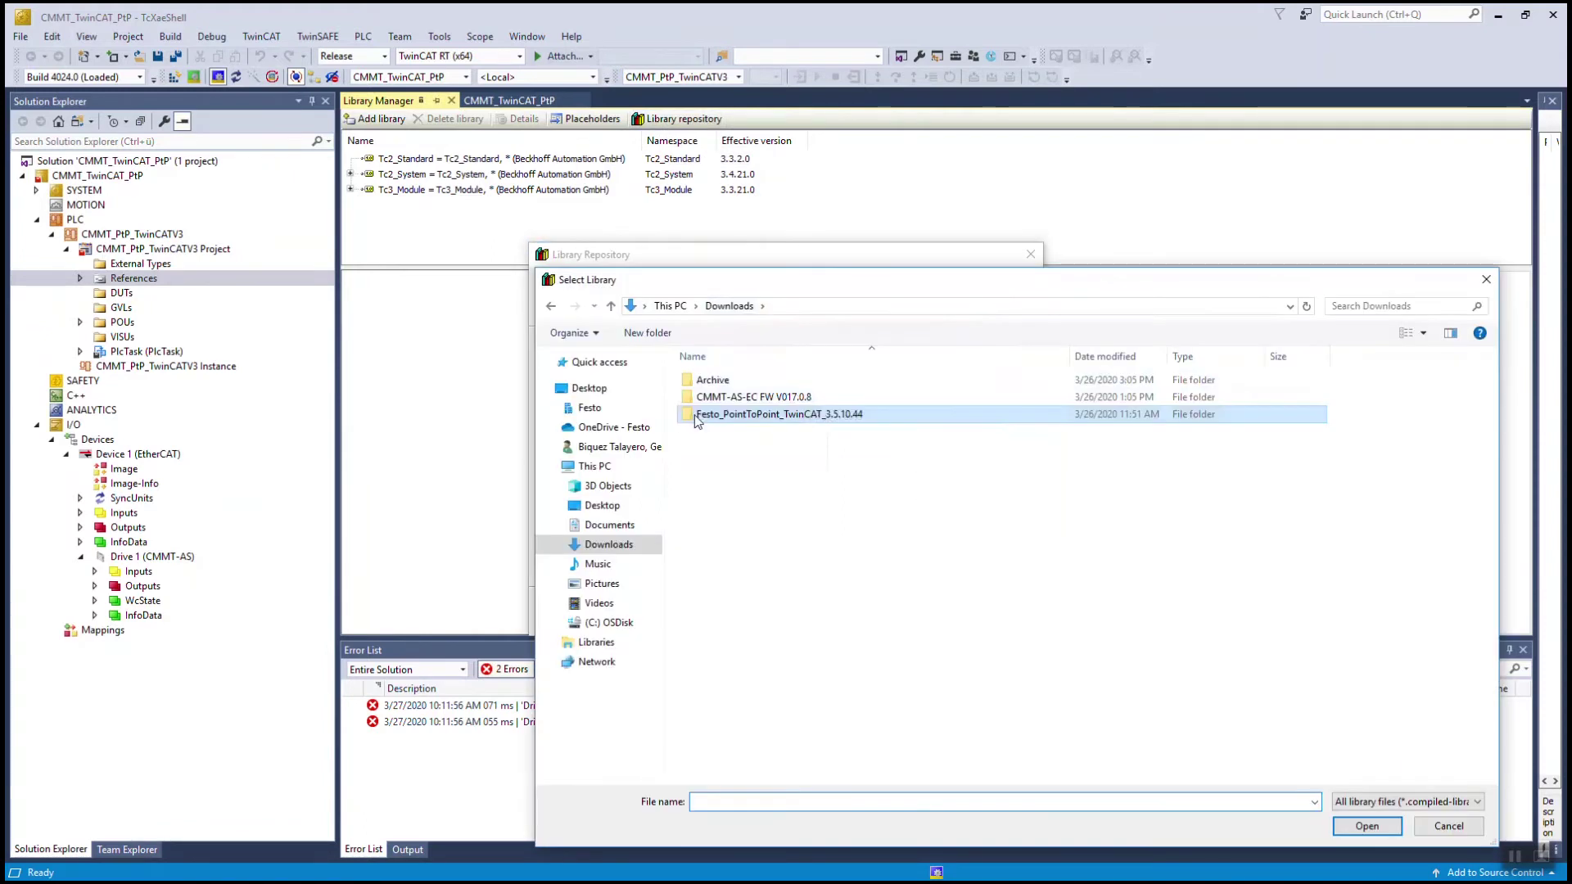
{"action": "double_click", "coordinate": [697, 417]}
{"action": "double_click", "coordinate": [729, 399]}
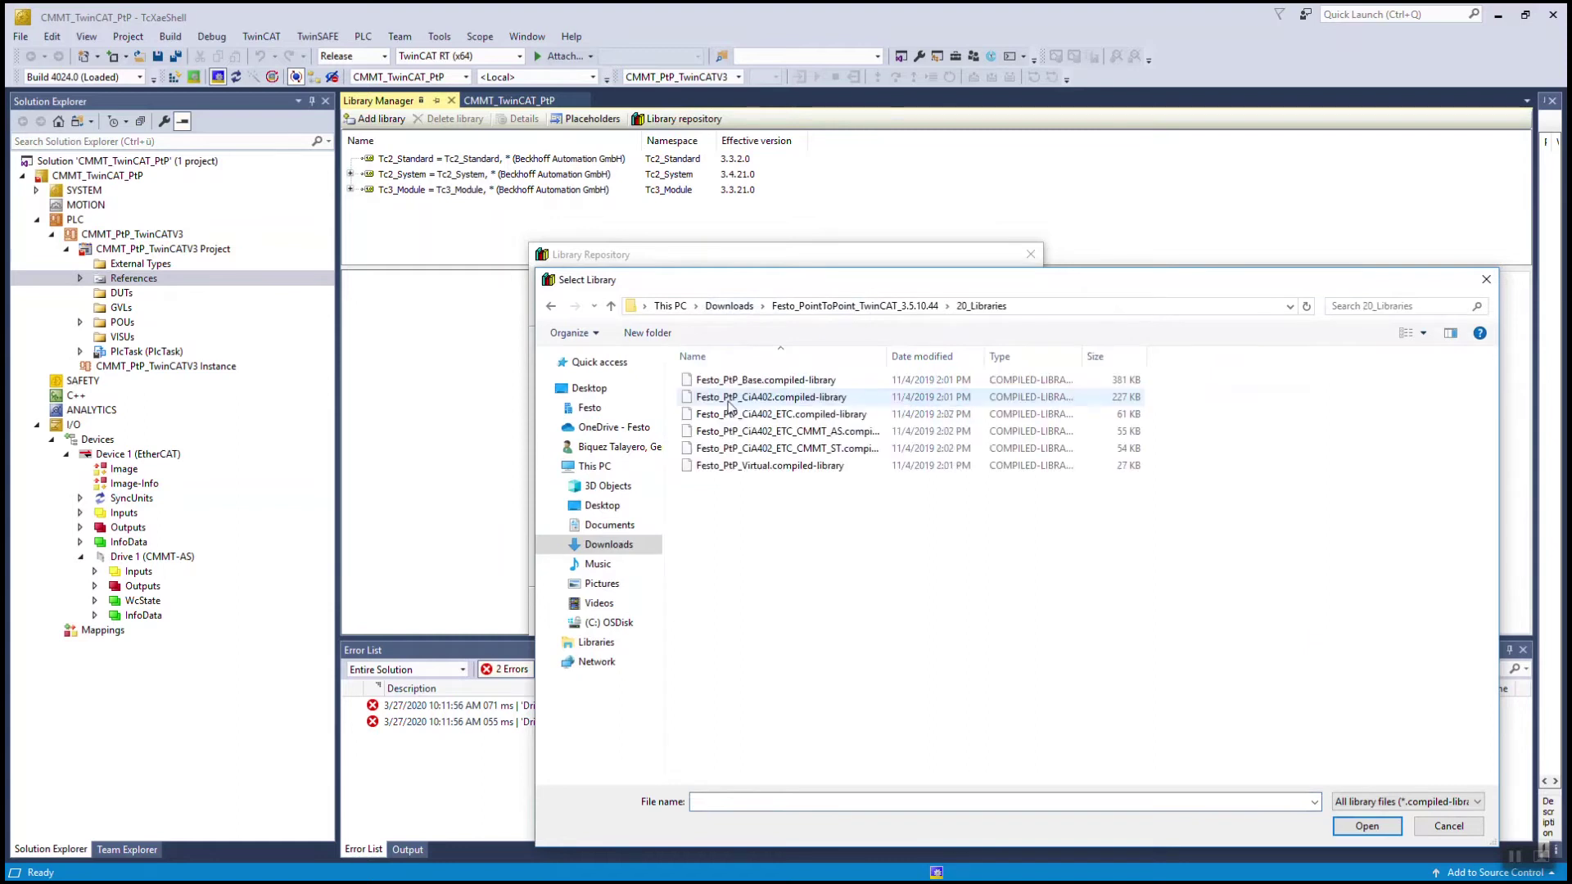
{"action": "left_click_drag", "start_coordinate": [749, 502], "coordinate": [806, 366]}
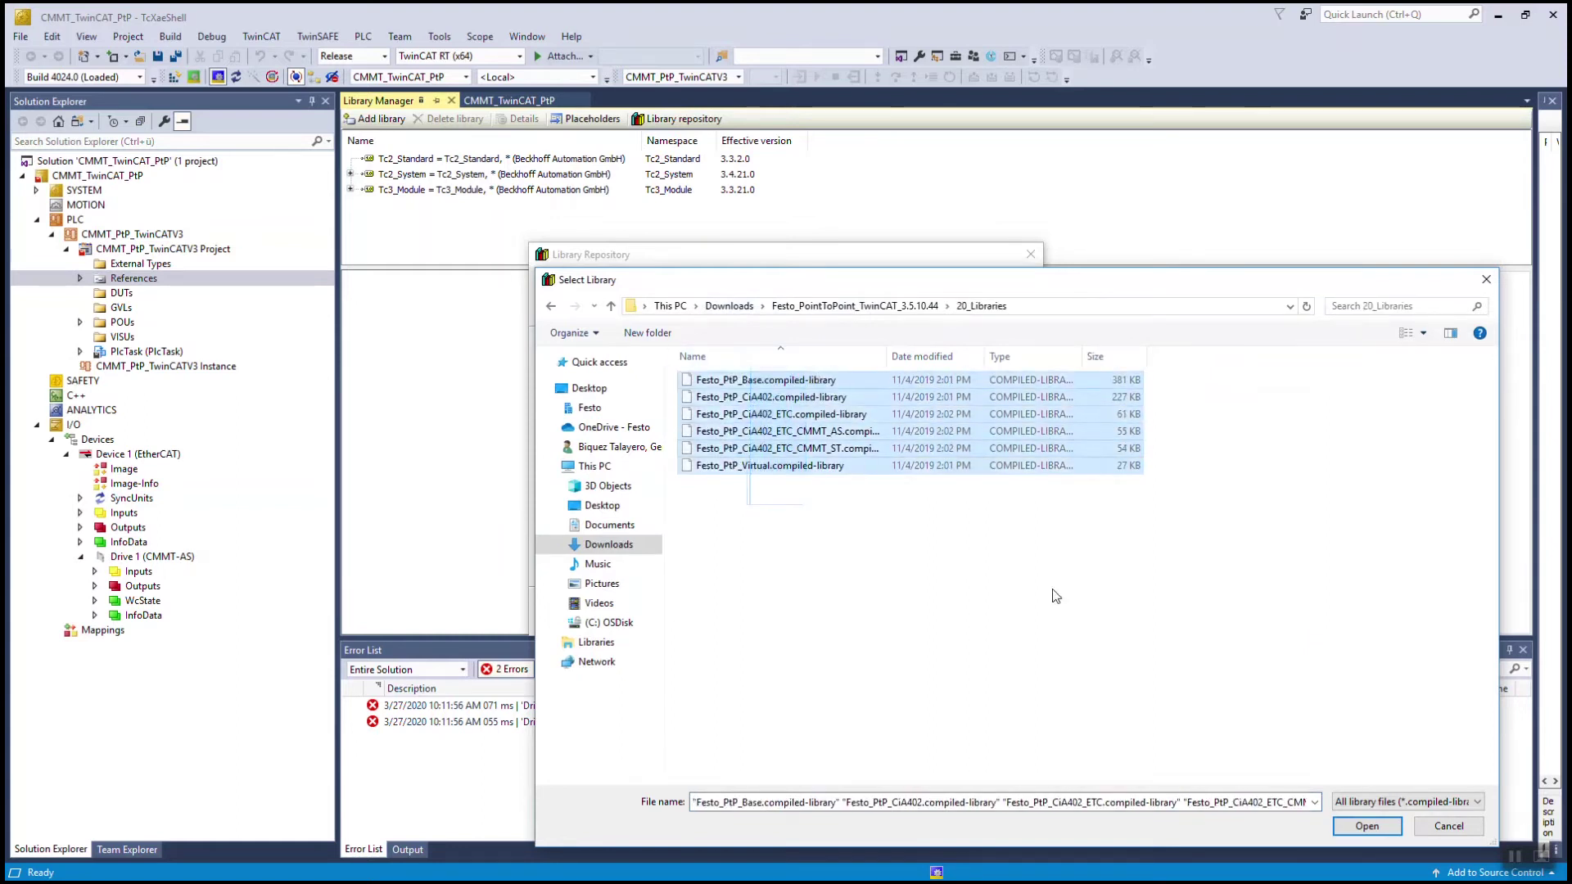
{"action": "left_click", "coordinate": [1365, 826]}
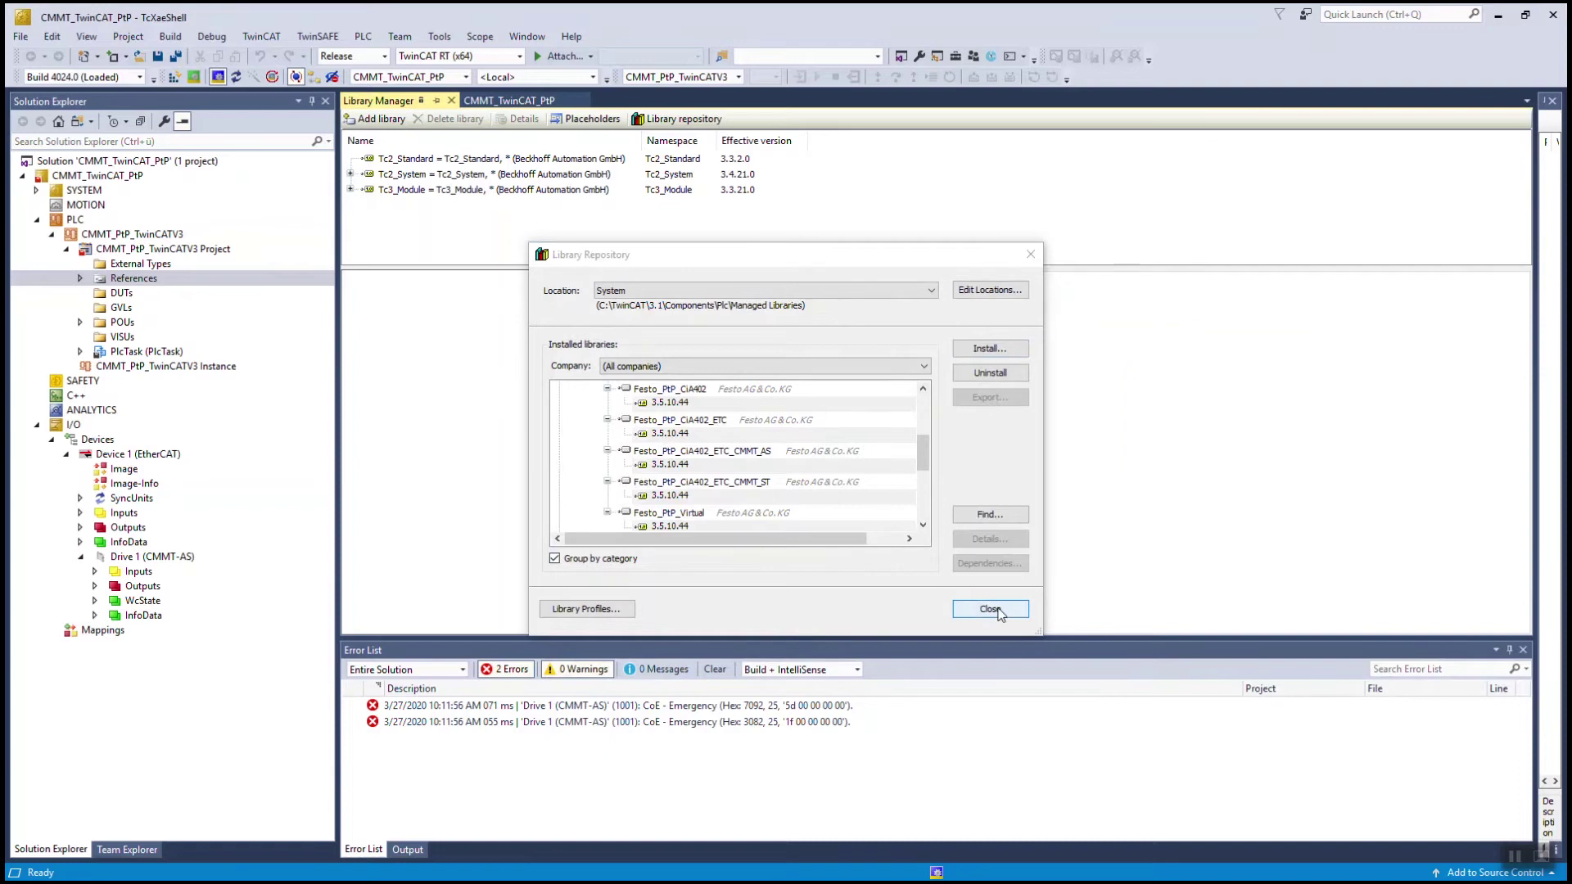
{"action": "left_click", "coordinate": [988, 609]}
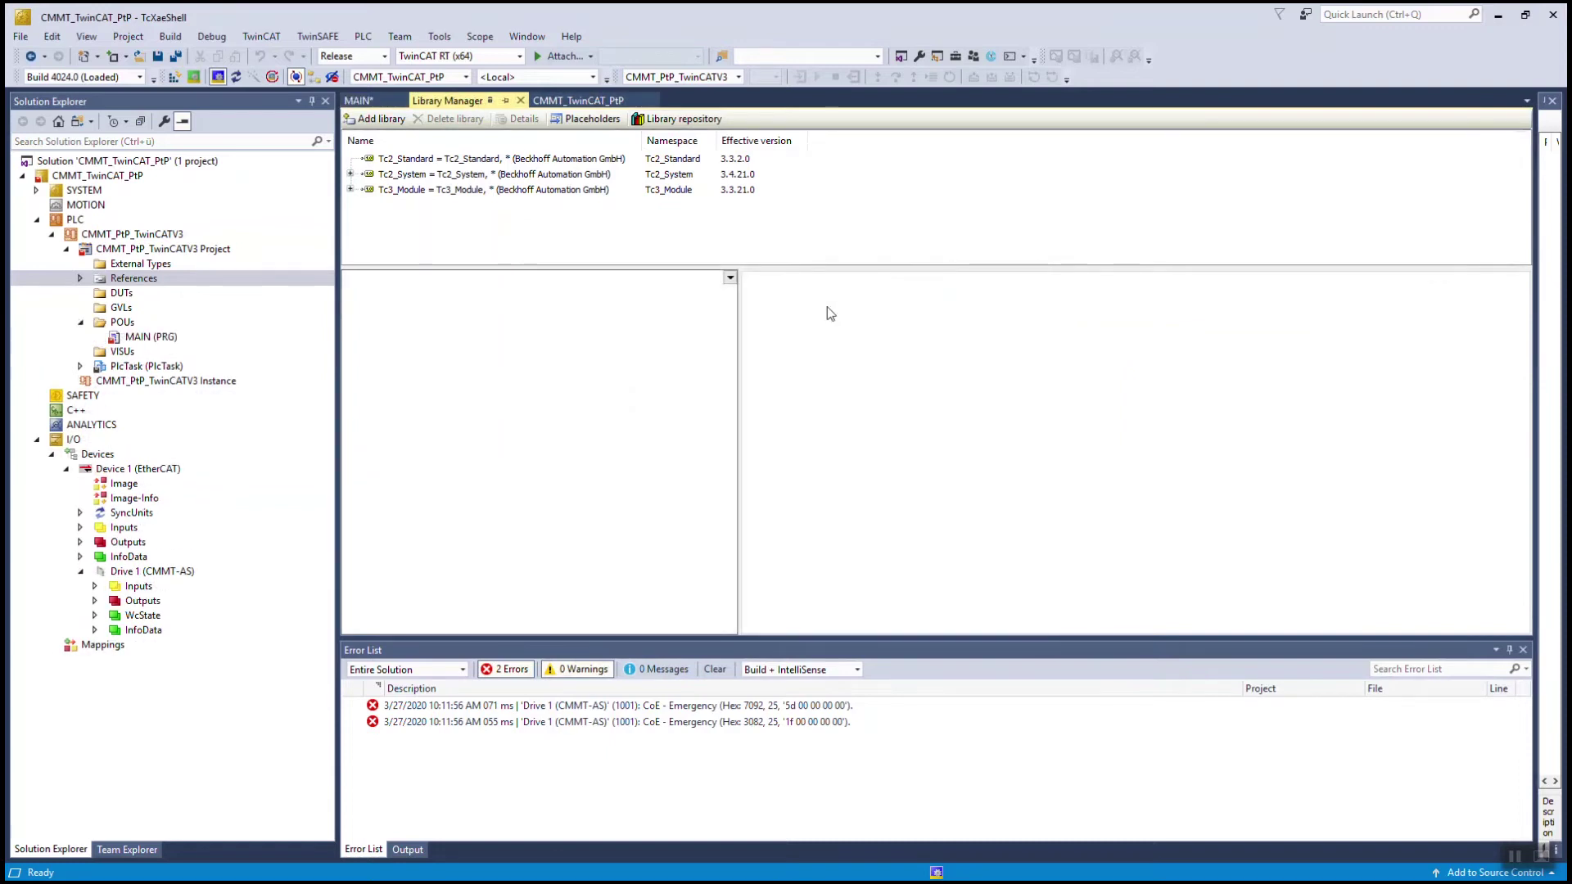
- Add the Festo_PtP_Base library from the Festo application libraries to the PLC project's references
{"action": "left_click", "coordinate": [395, 122]}
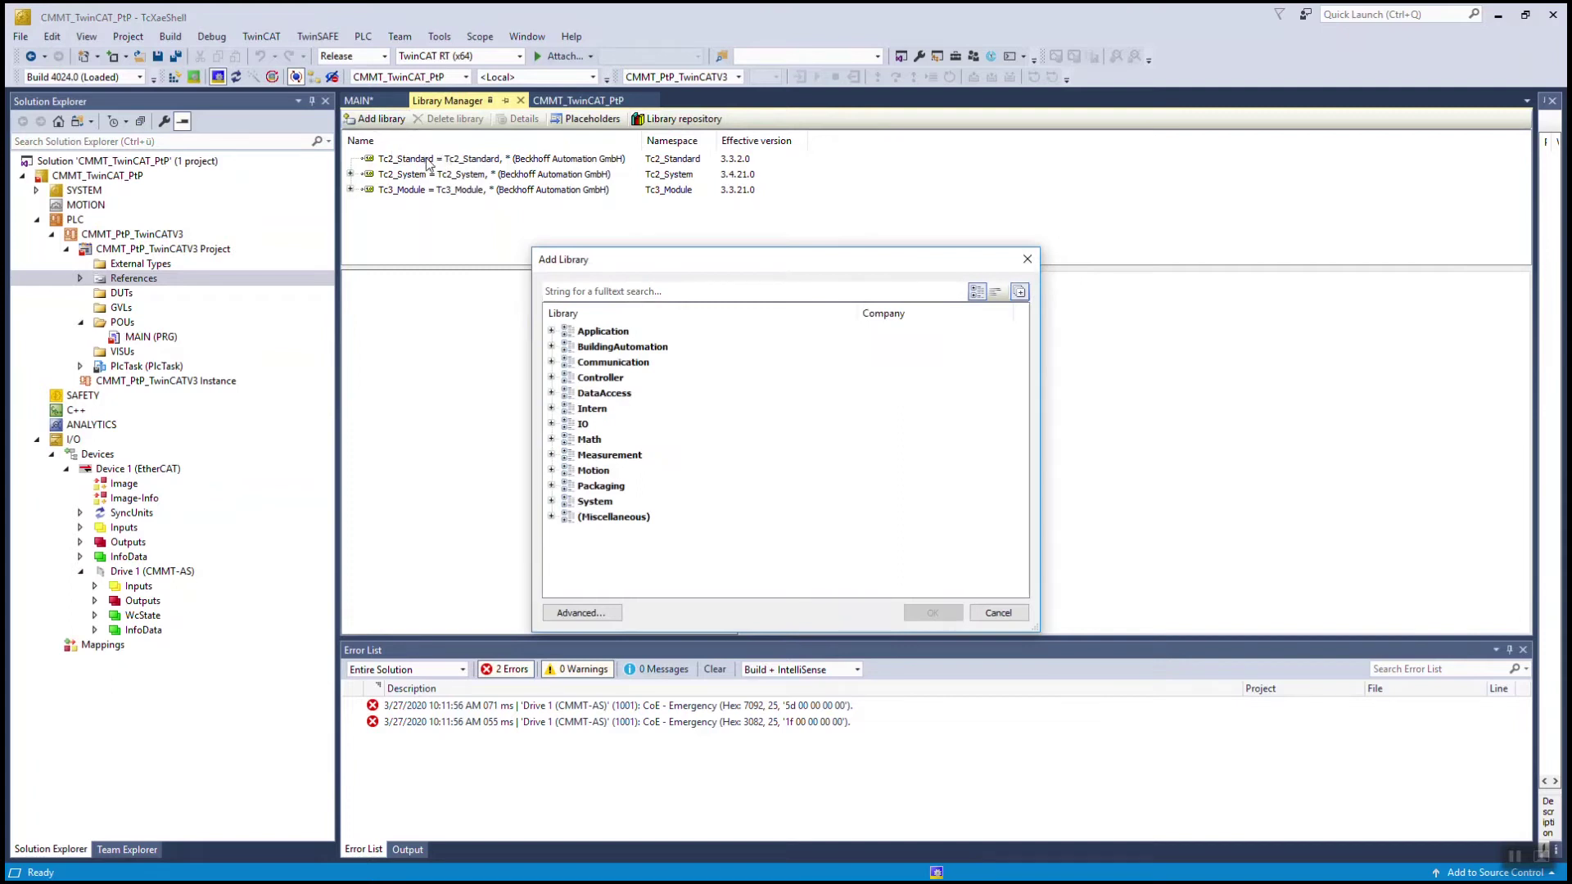
{"action": "left_click", "coordinate": [551, 332]}
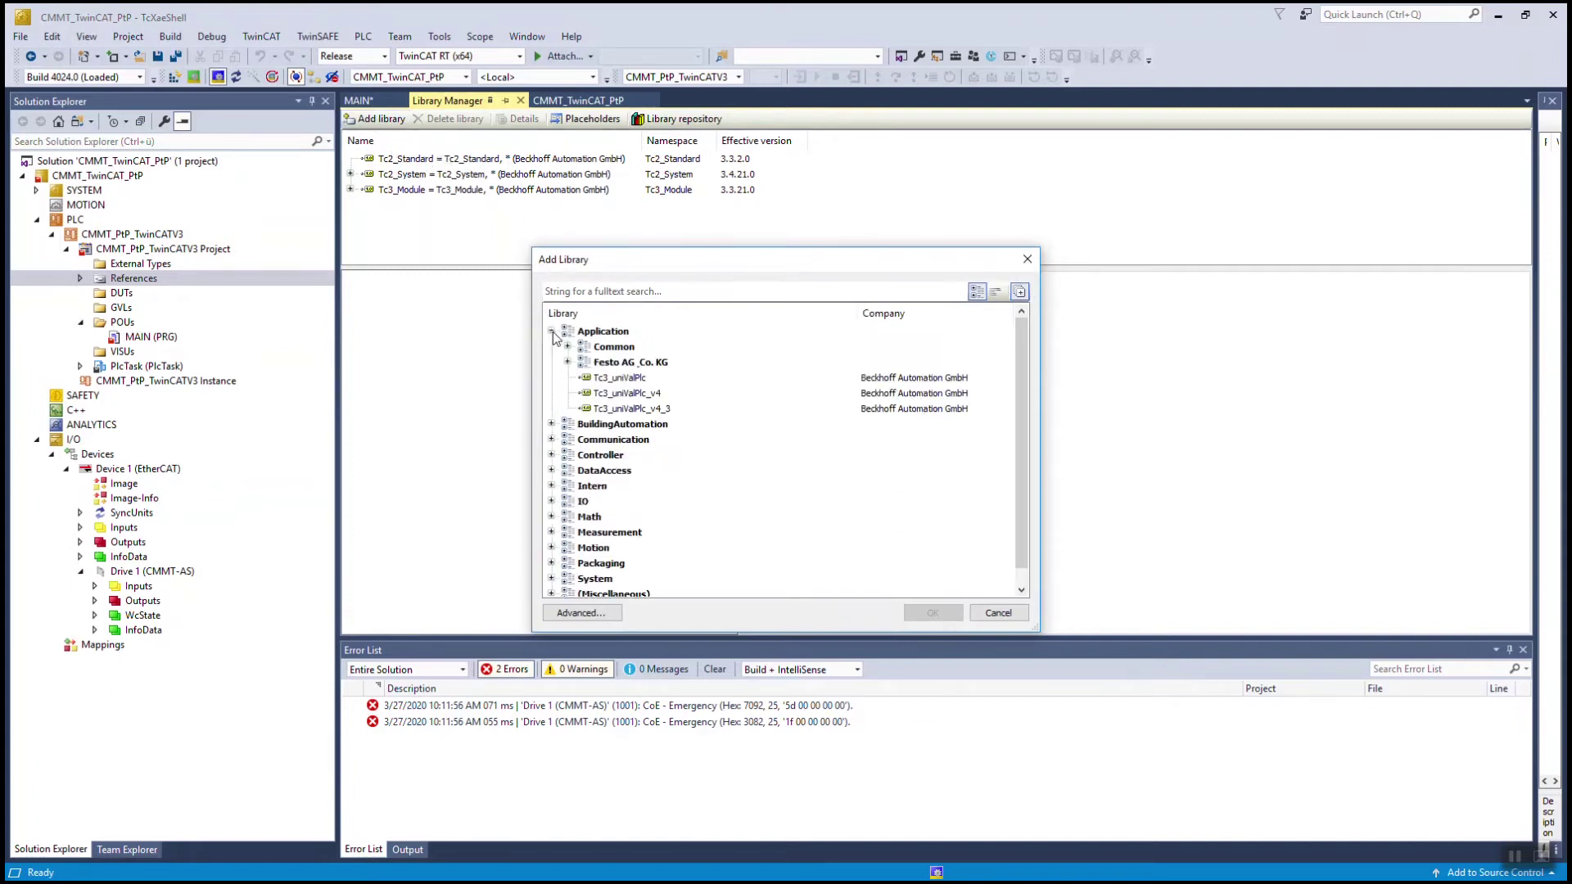
{"action": "left_click", "coordinate": [567, 361]}
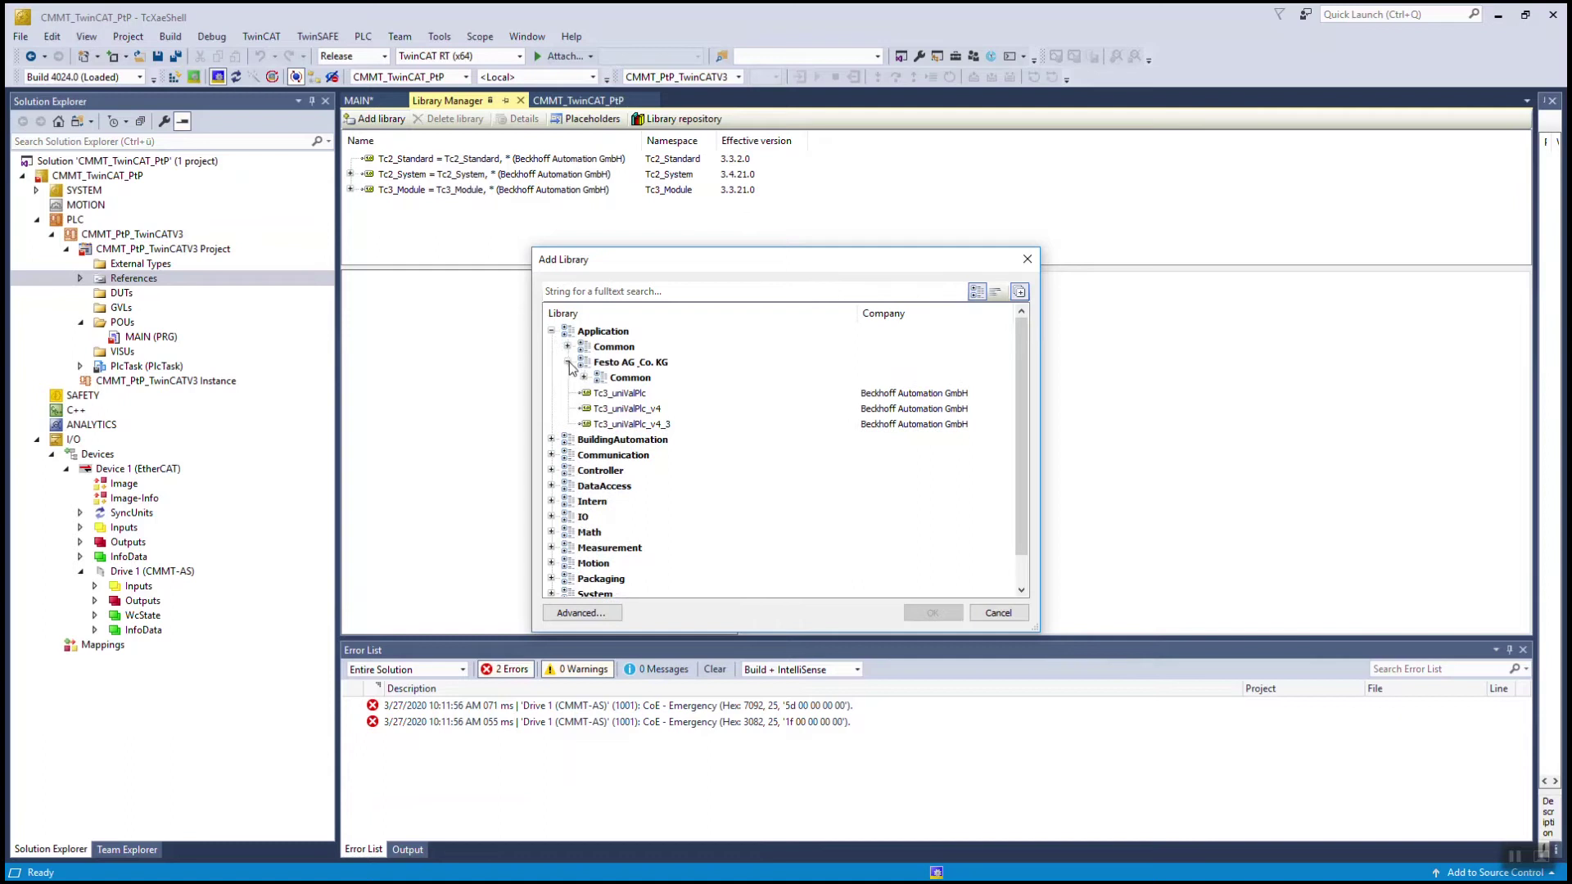
{"action": "left_click", "coordinate": [584, 377]}
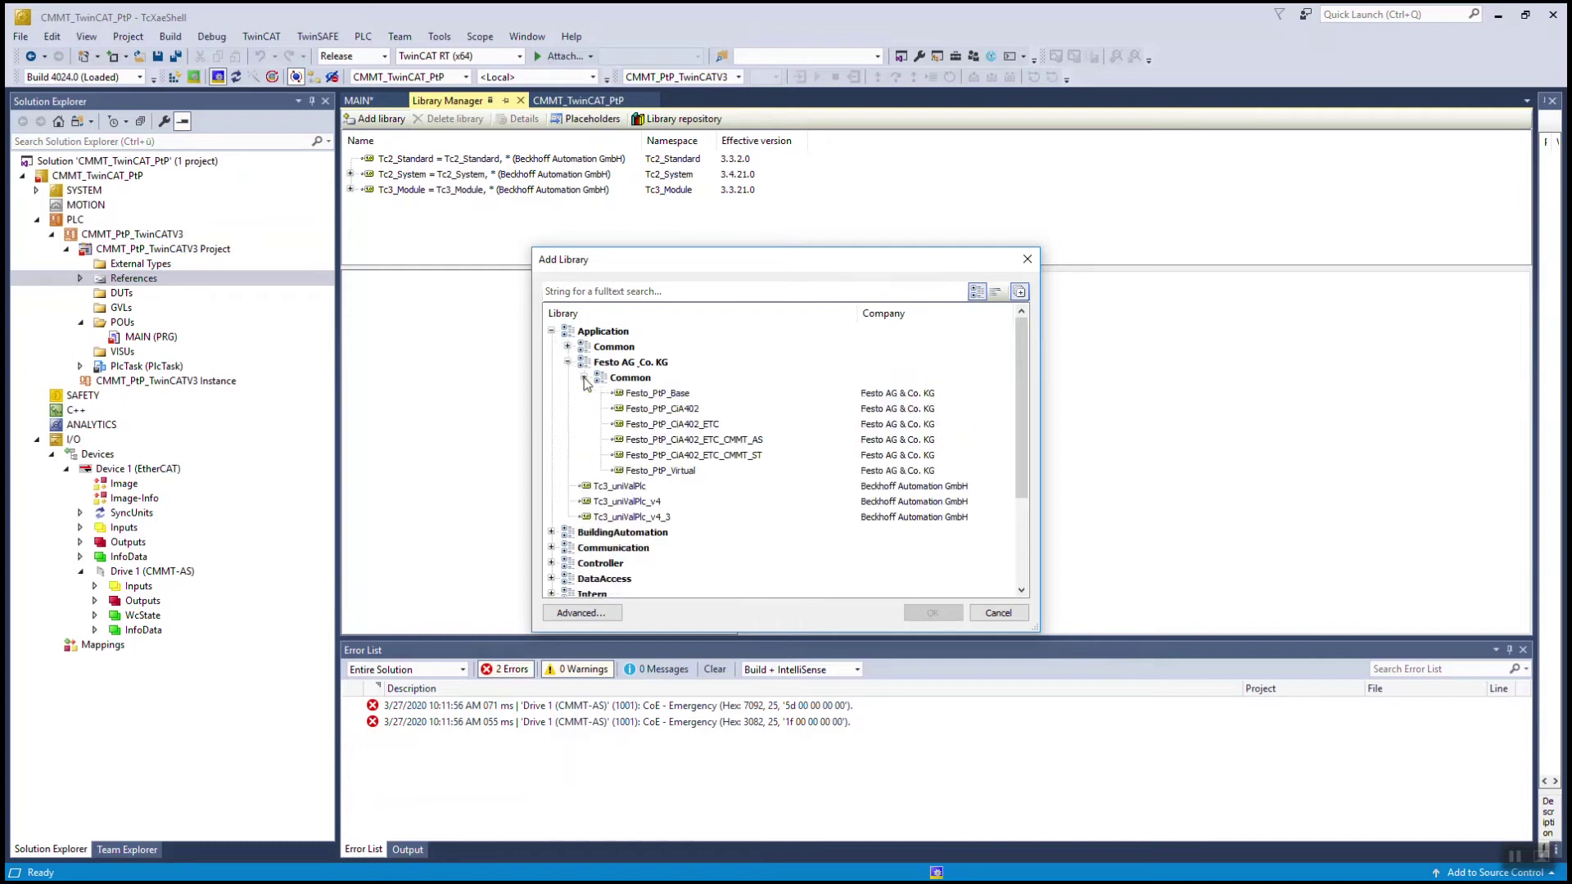
{"action": "left_click", "coordinate": [647, 393]}
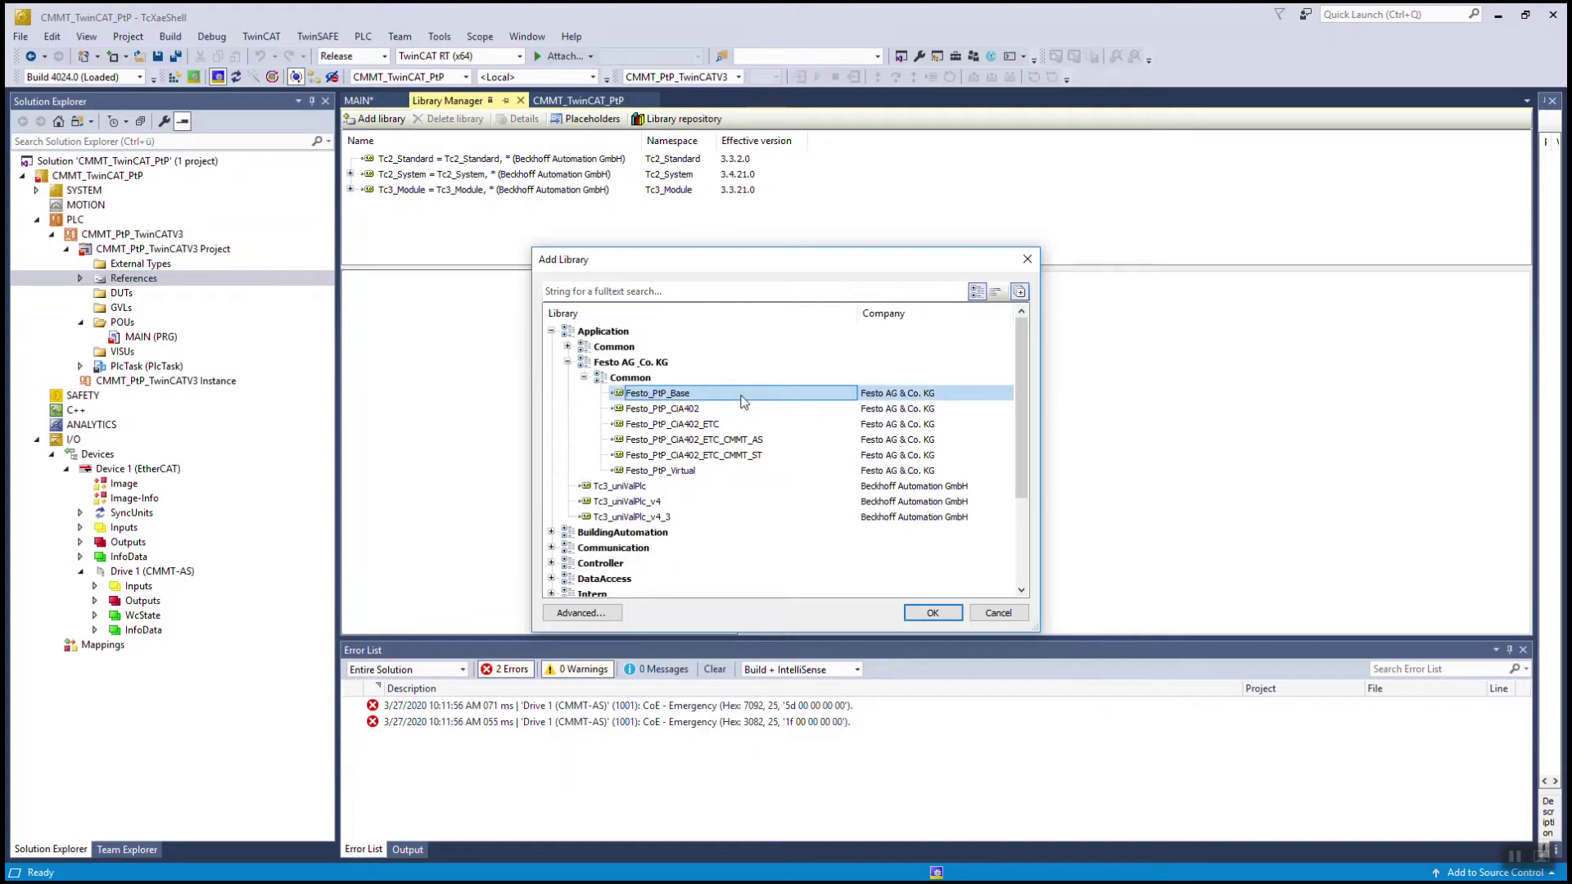
{"action": "left_click", "coordinate": [930, 613]}
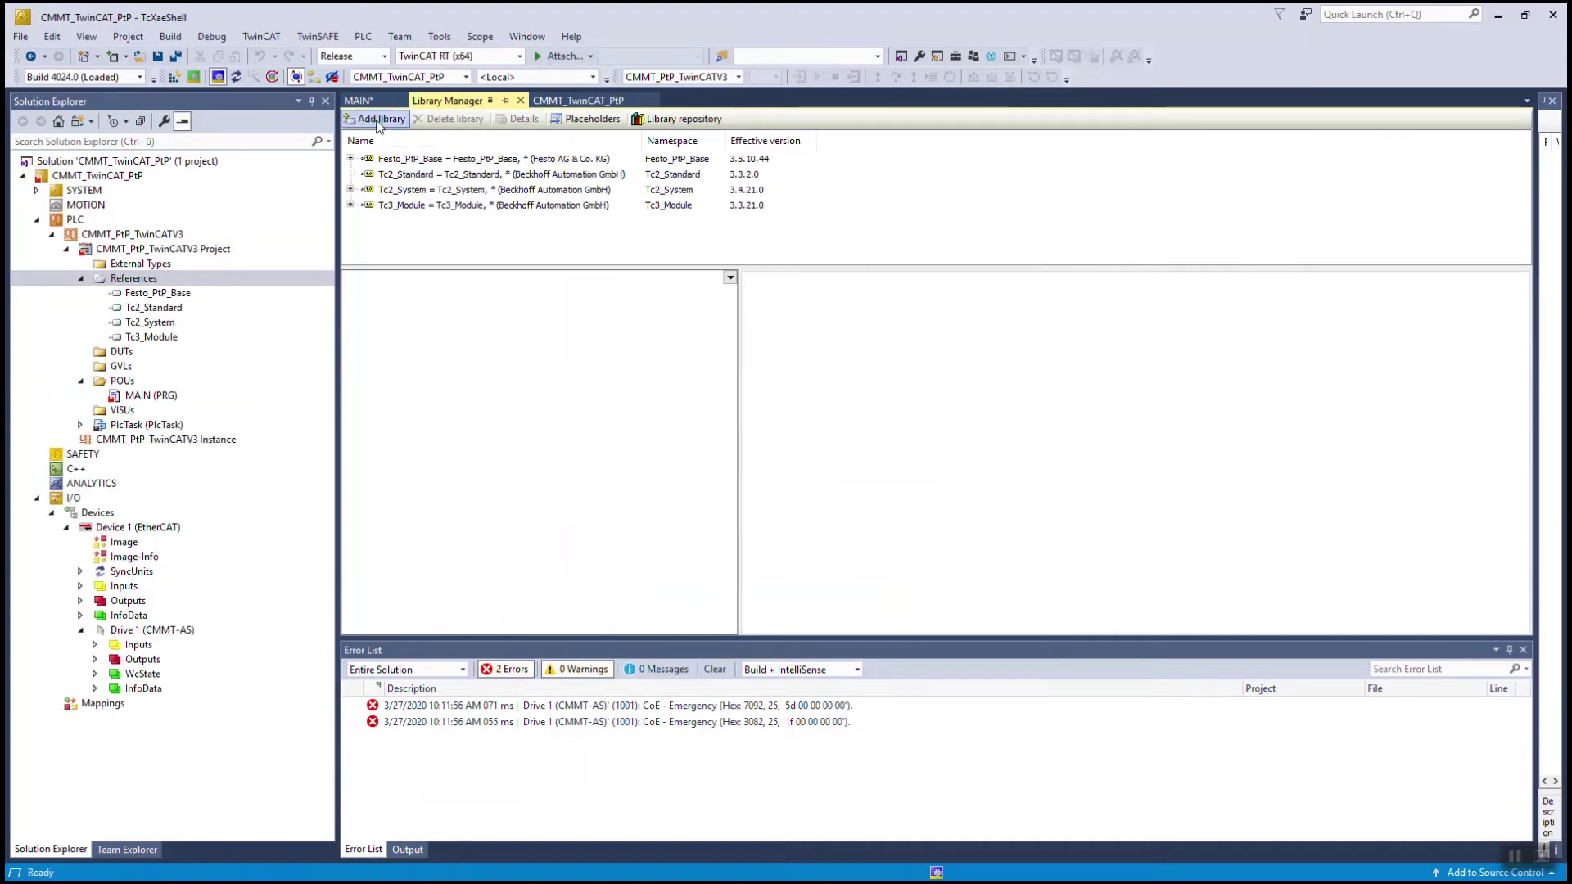
- Add the Festo_PtP_CiA402 and Festo_PtP_CiA402_ETC libraries to the PLC project's references
{"action": "left_click", "coordinate": [378, 119]}
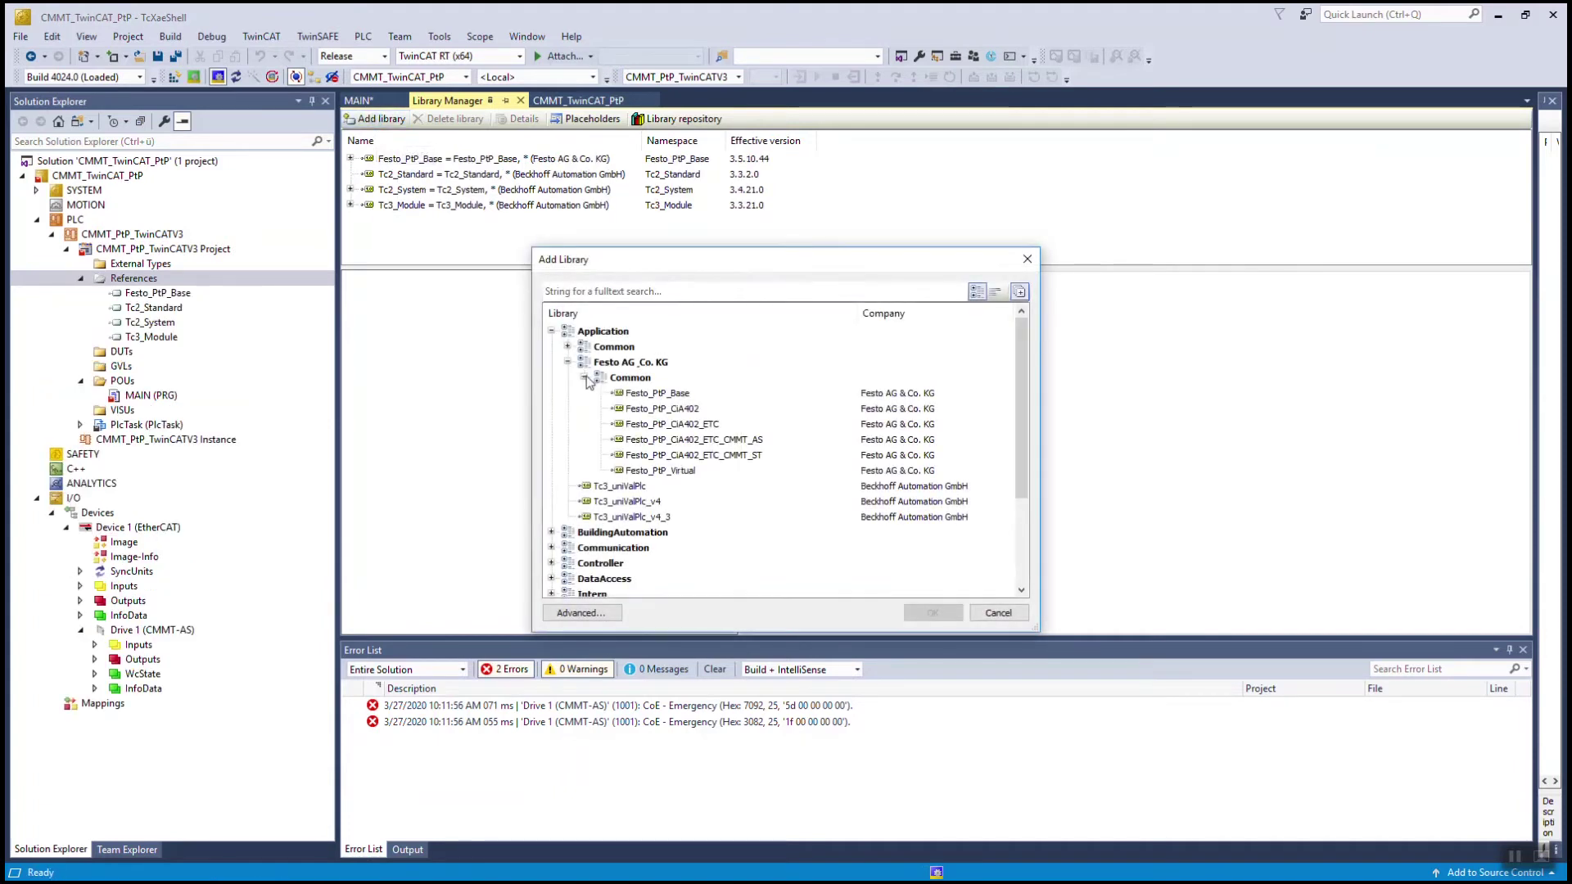
{"action": "left_click", "coordinate": [693, 413]}
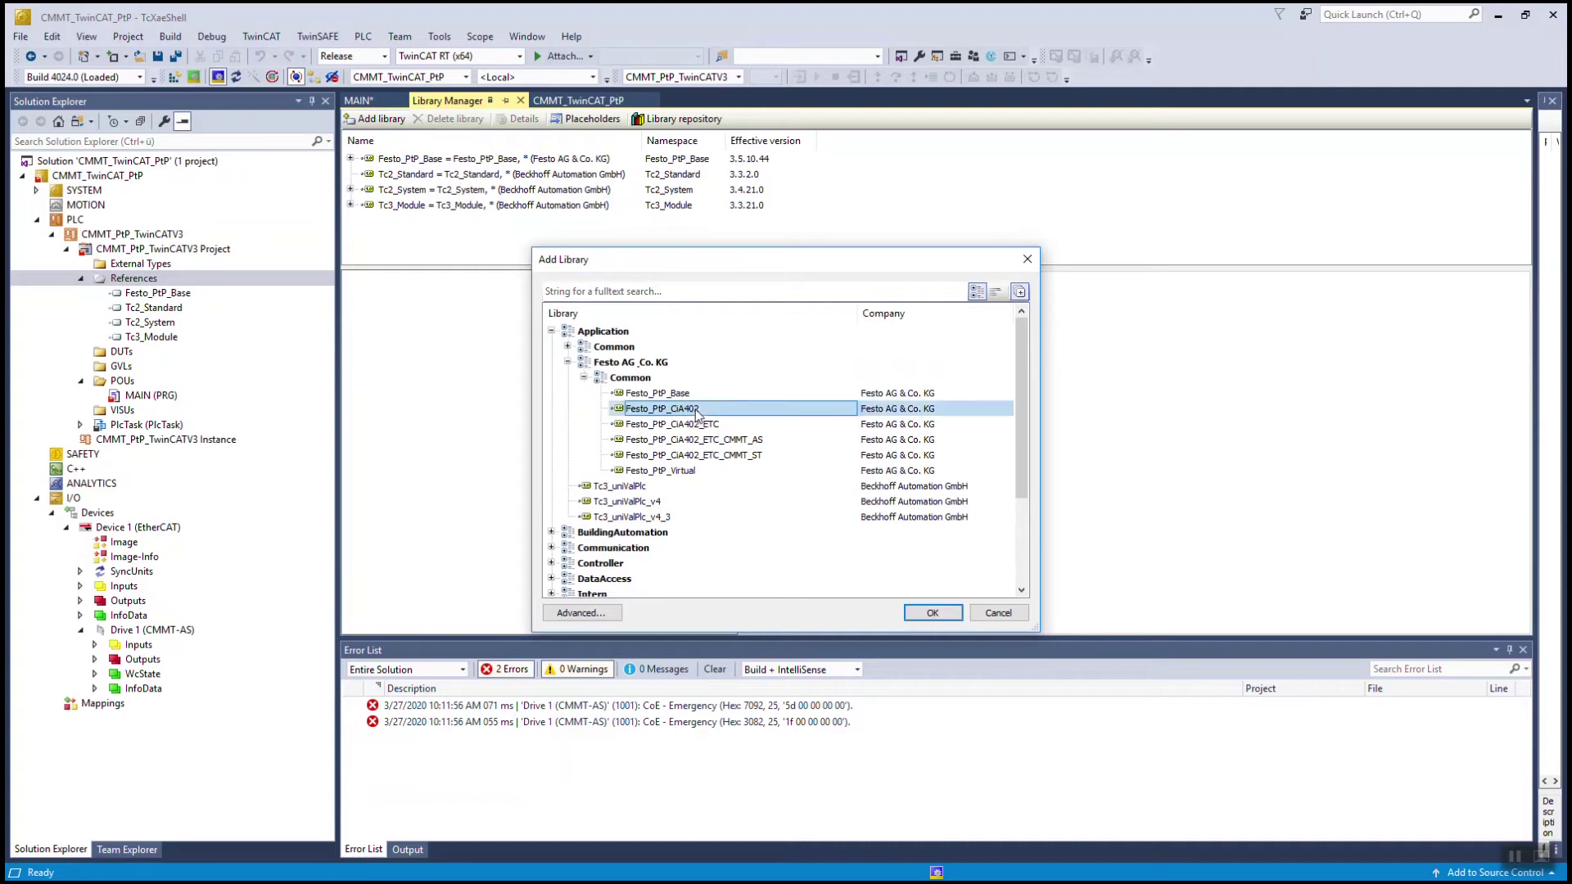
{"action": "left_click", "coordinate": [921, 614]}
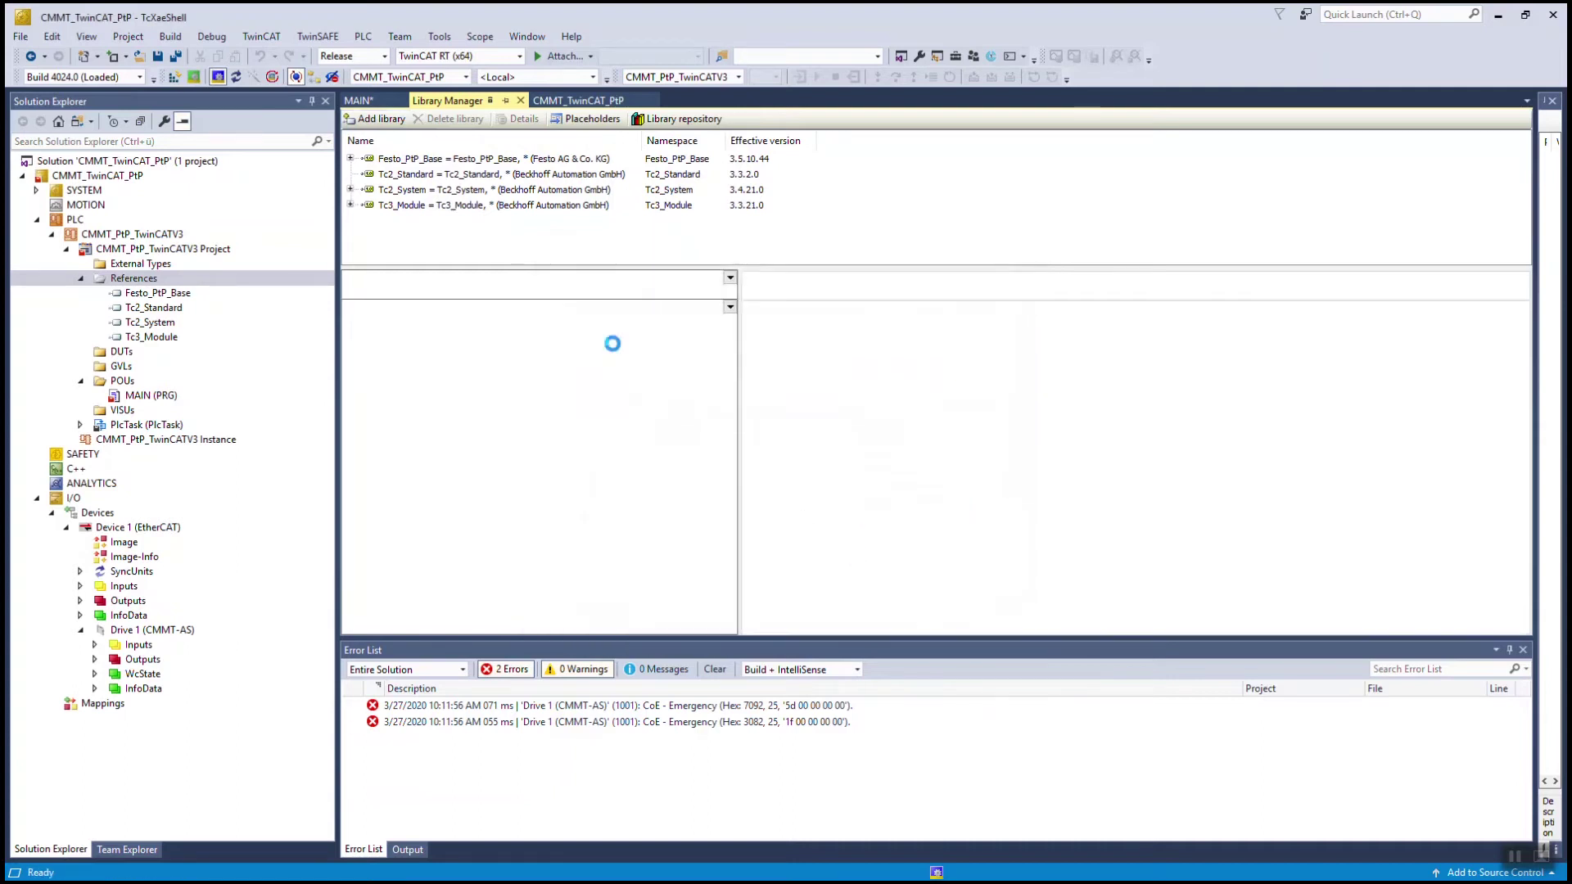
{"action": "left_click", "coordinate": [377, 119]}
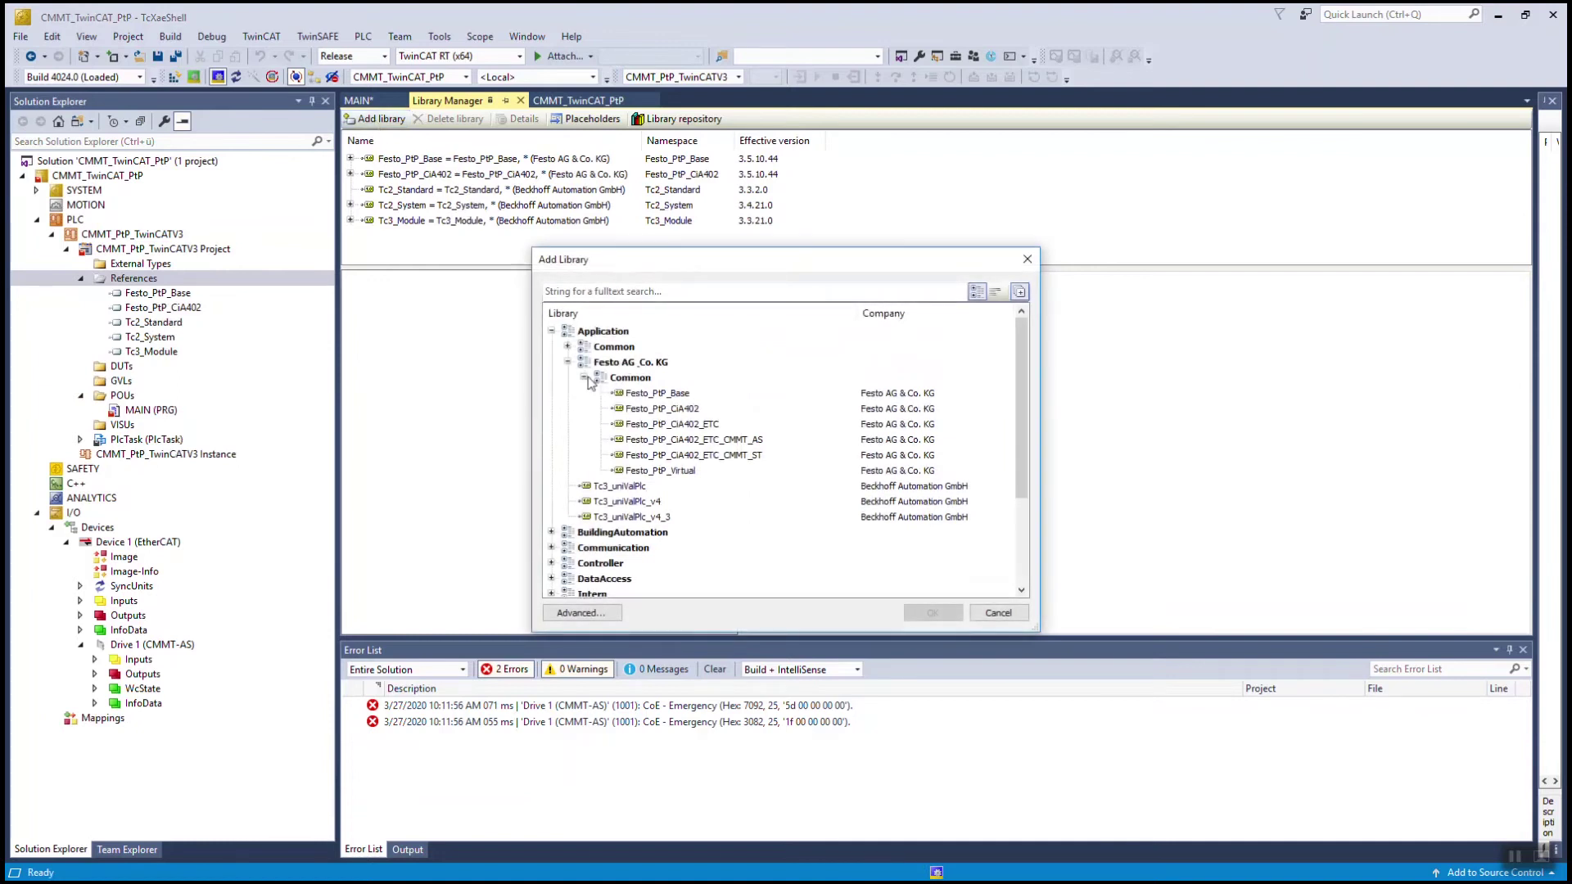
{"action": "left_click", "coordinate": [661, 425]}
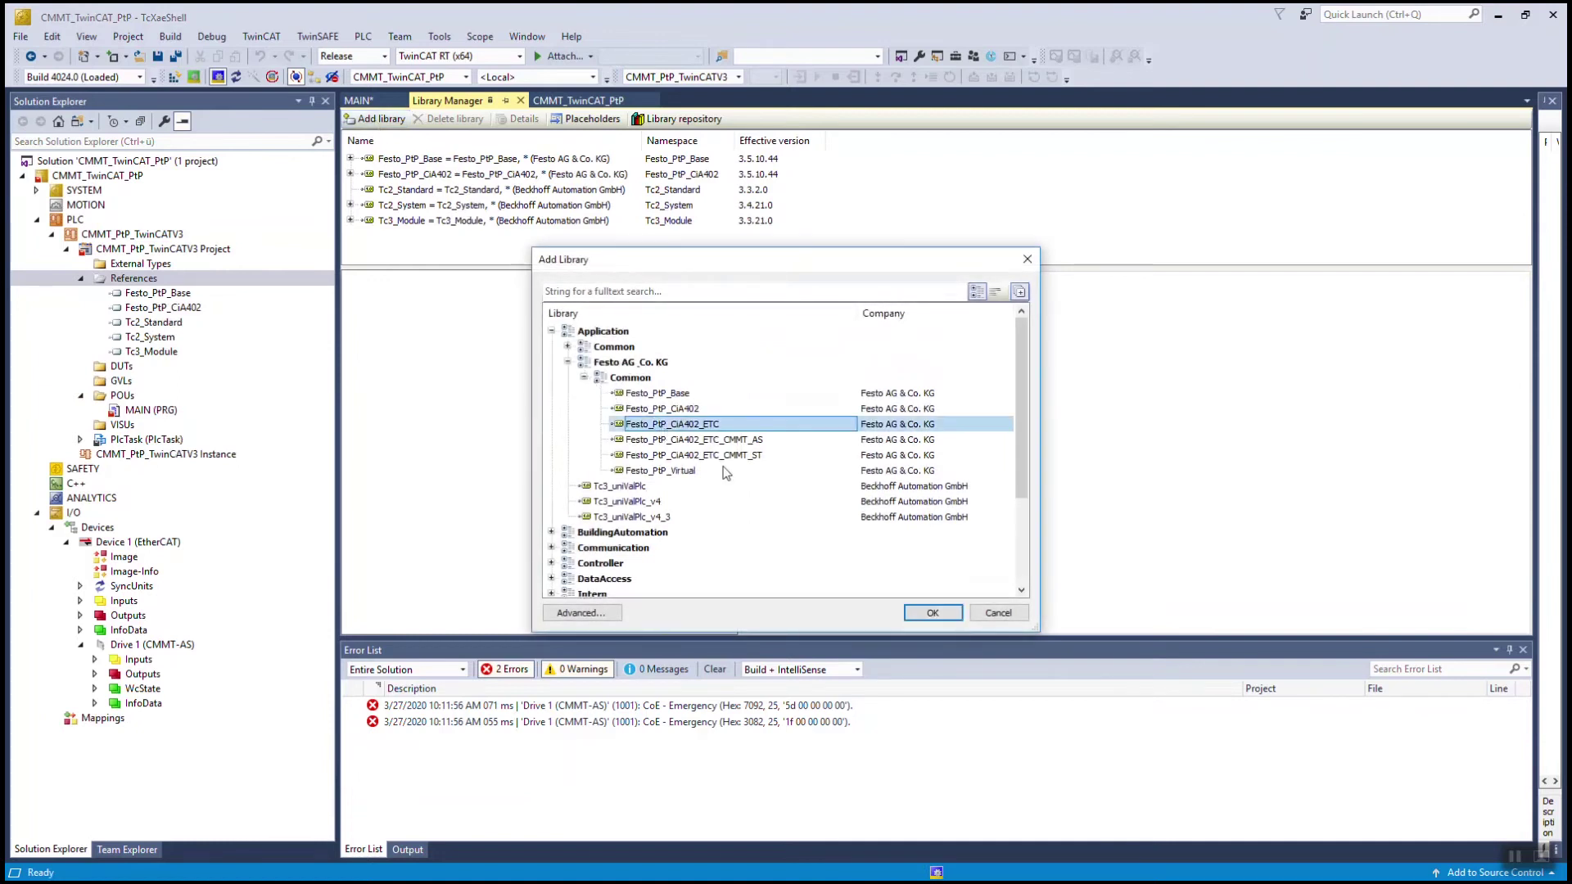
{"action": "left_click", "coordinate": [929, 612]}
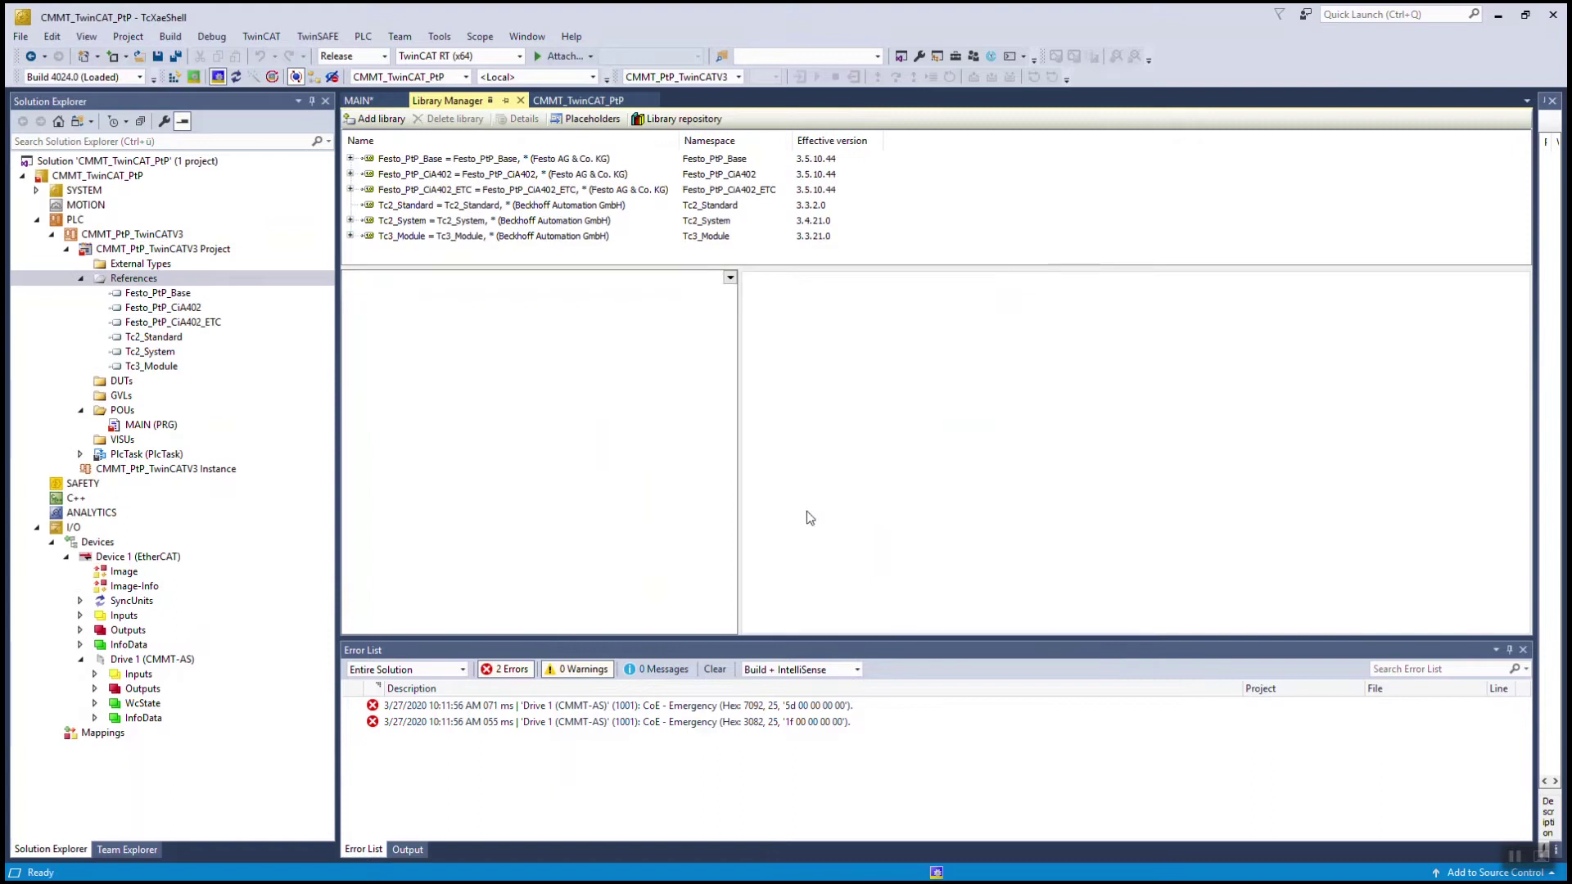
- Add the Festo_PtP_CiA402_ETC_CMMT_AS and Festo_PtP_Virtual libraries to the PLC project's references
{"action": "left_click", "coordinate": [393, 121]}
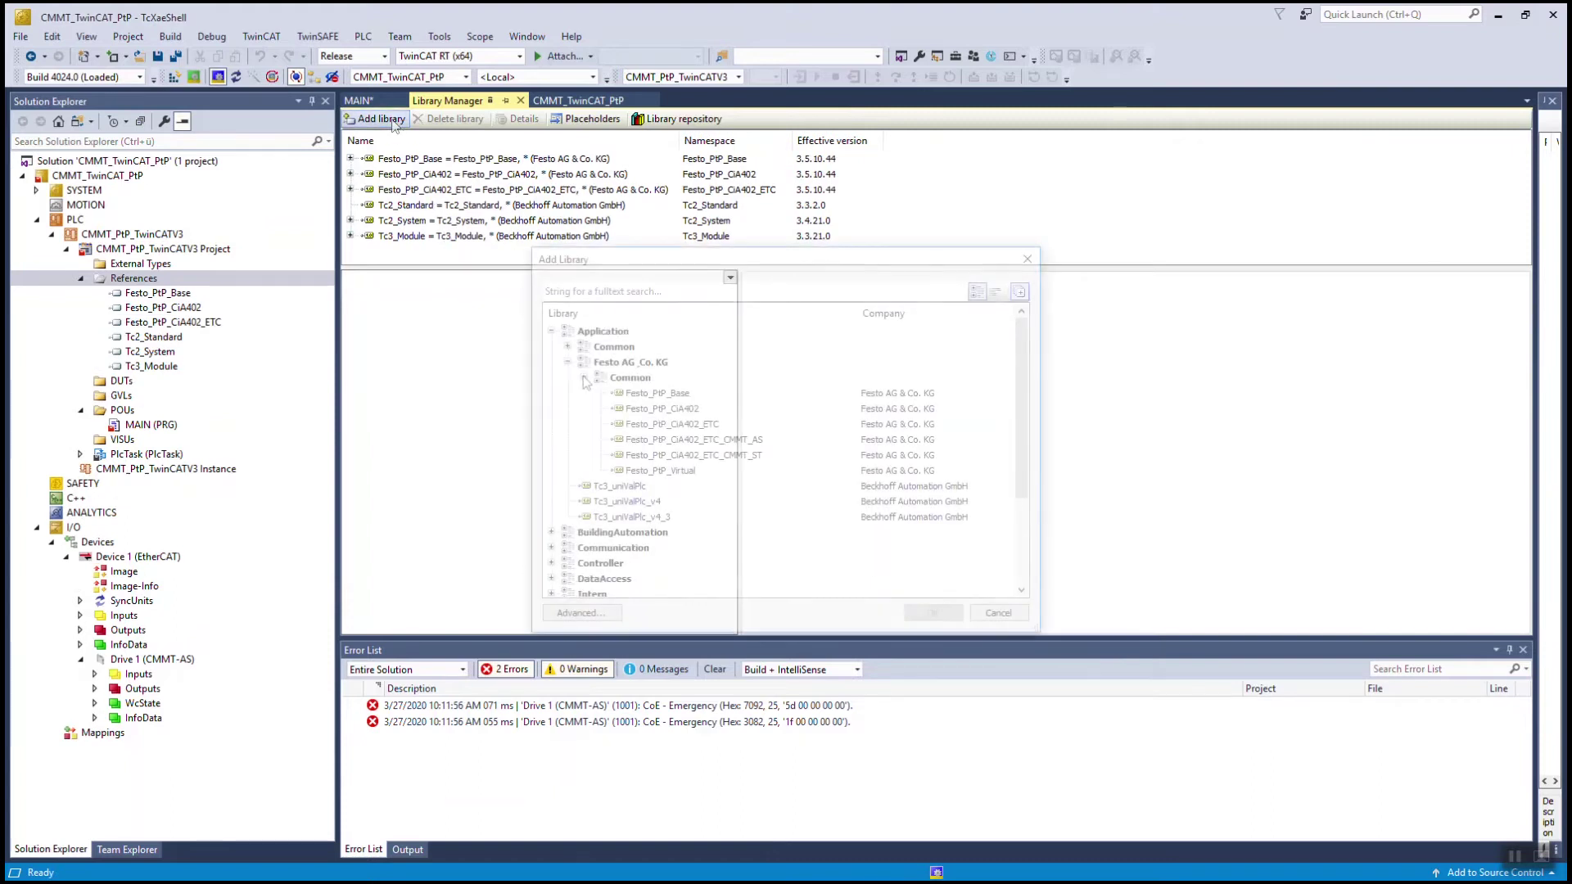
{"action": "left_click", "coordinate": [636, 442]}
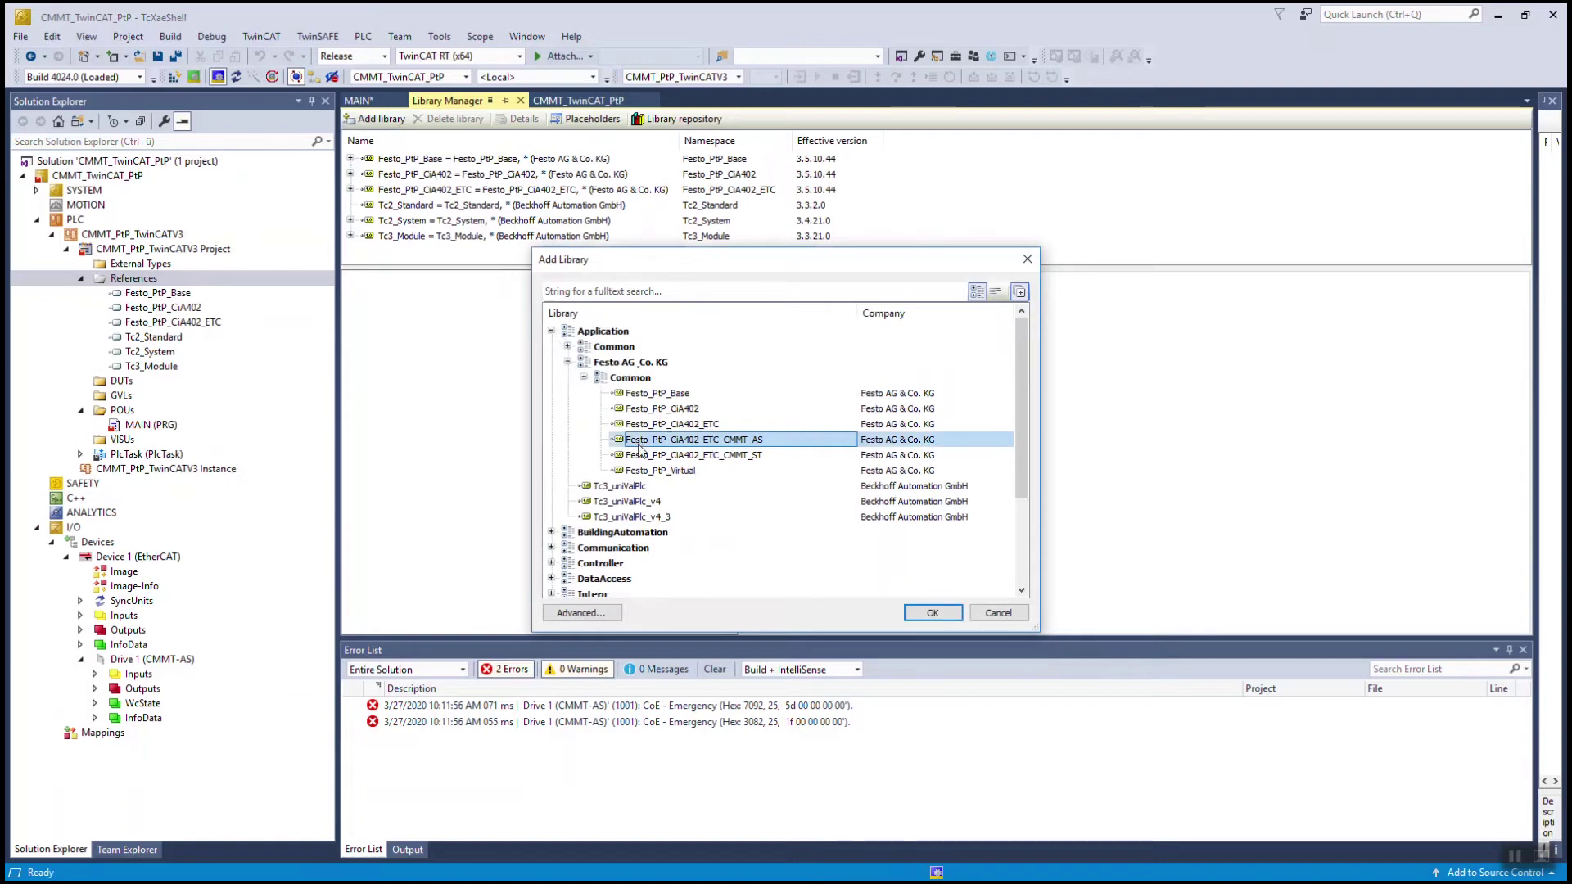
{"action": "left_click", "coordinate": [914, 614]}
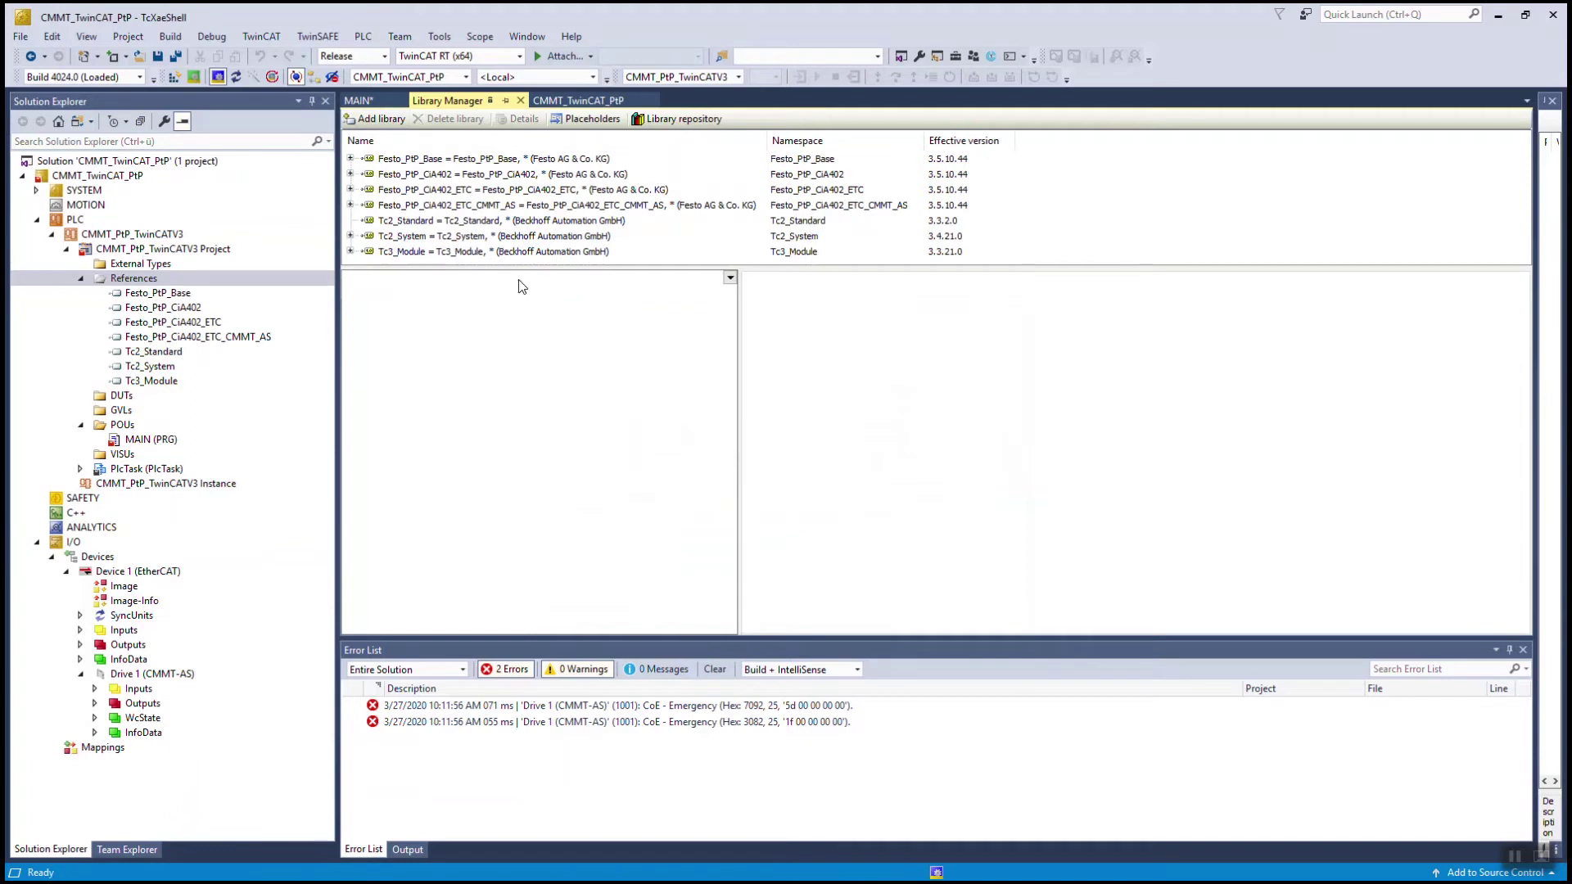
{"action": "left_click", "coordinate": [384, 119]}
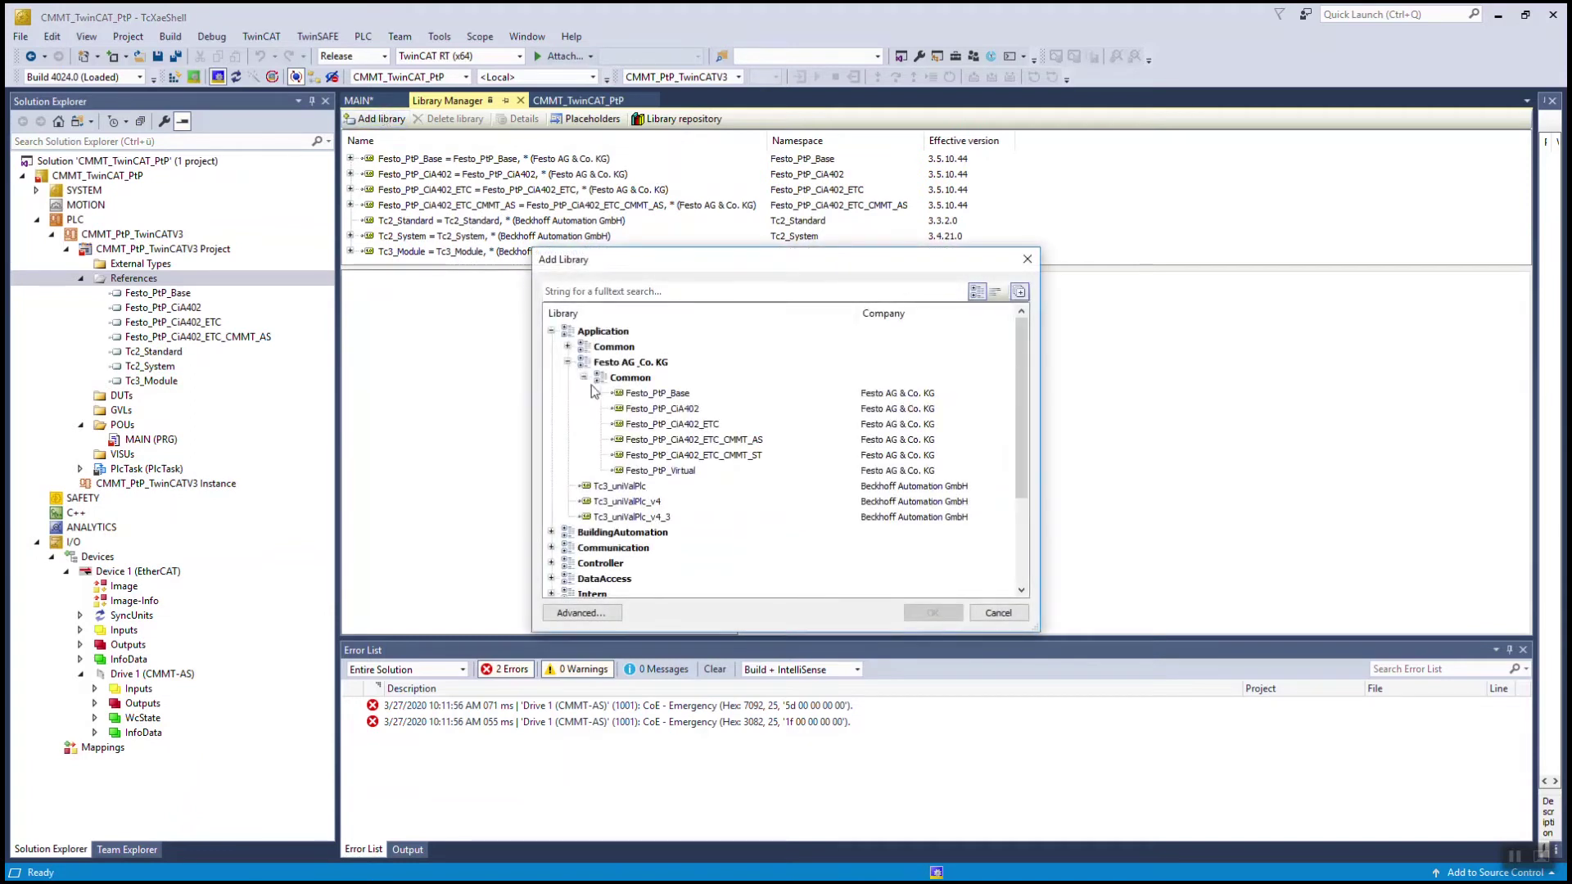
{"action": "left_click", "coordinate": [654, 472]}
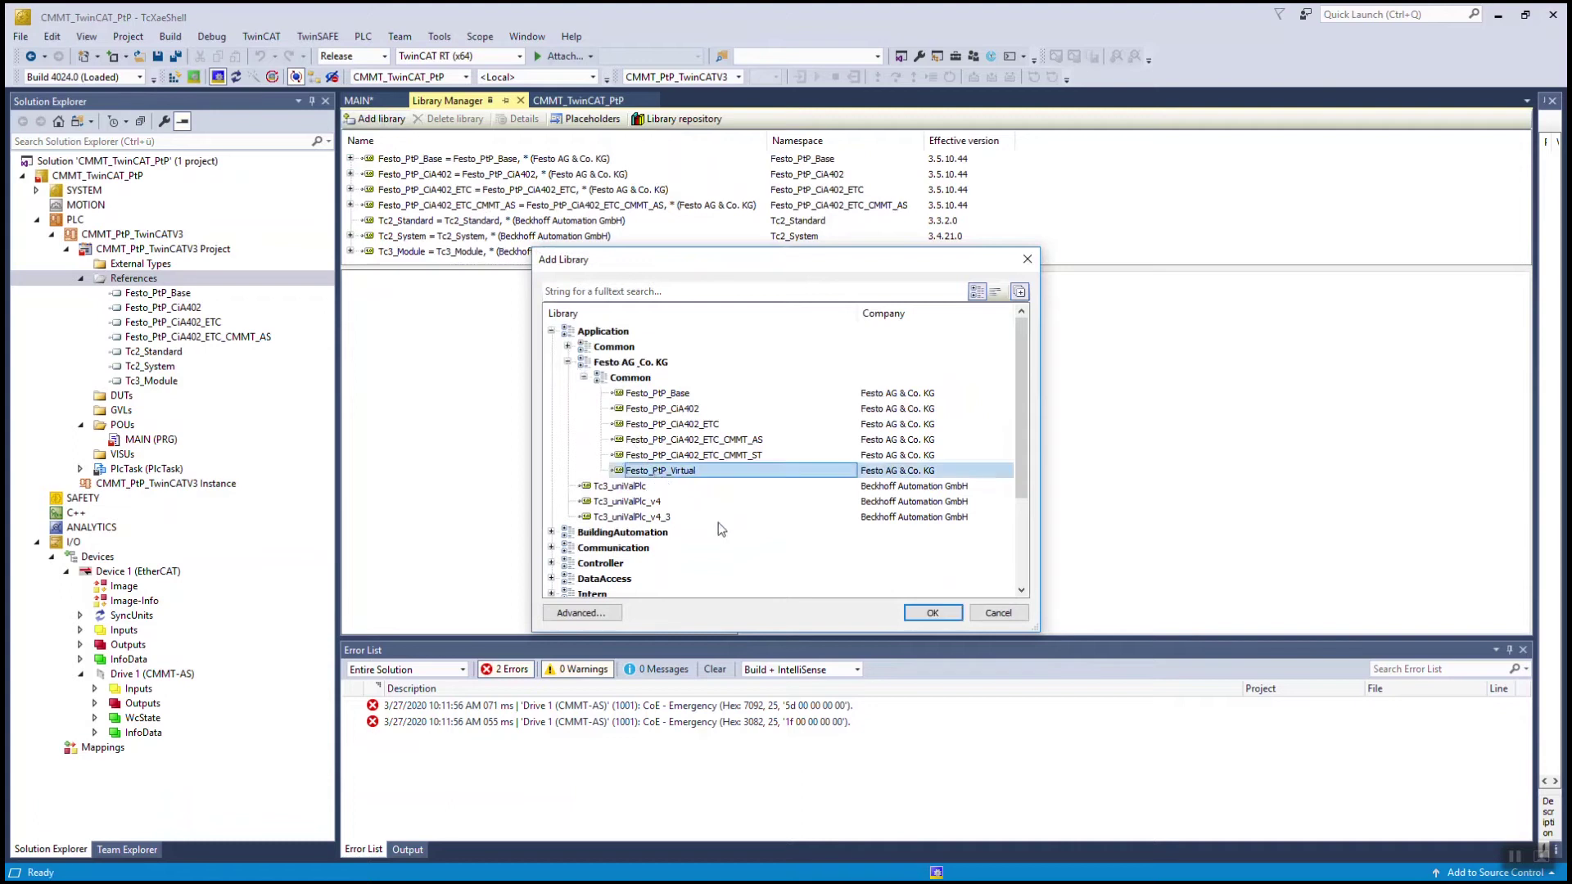
{"action": "left_click", "coordinate": [932, 614]}
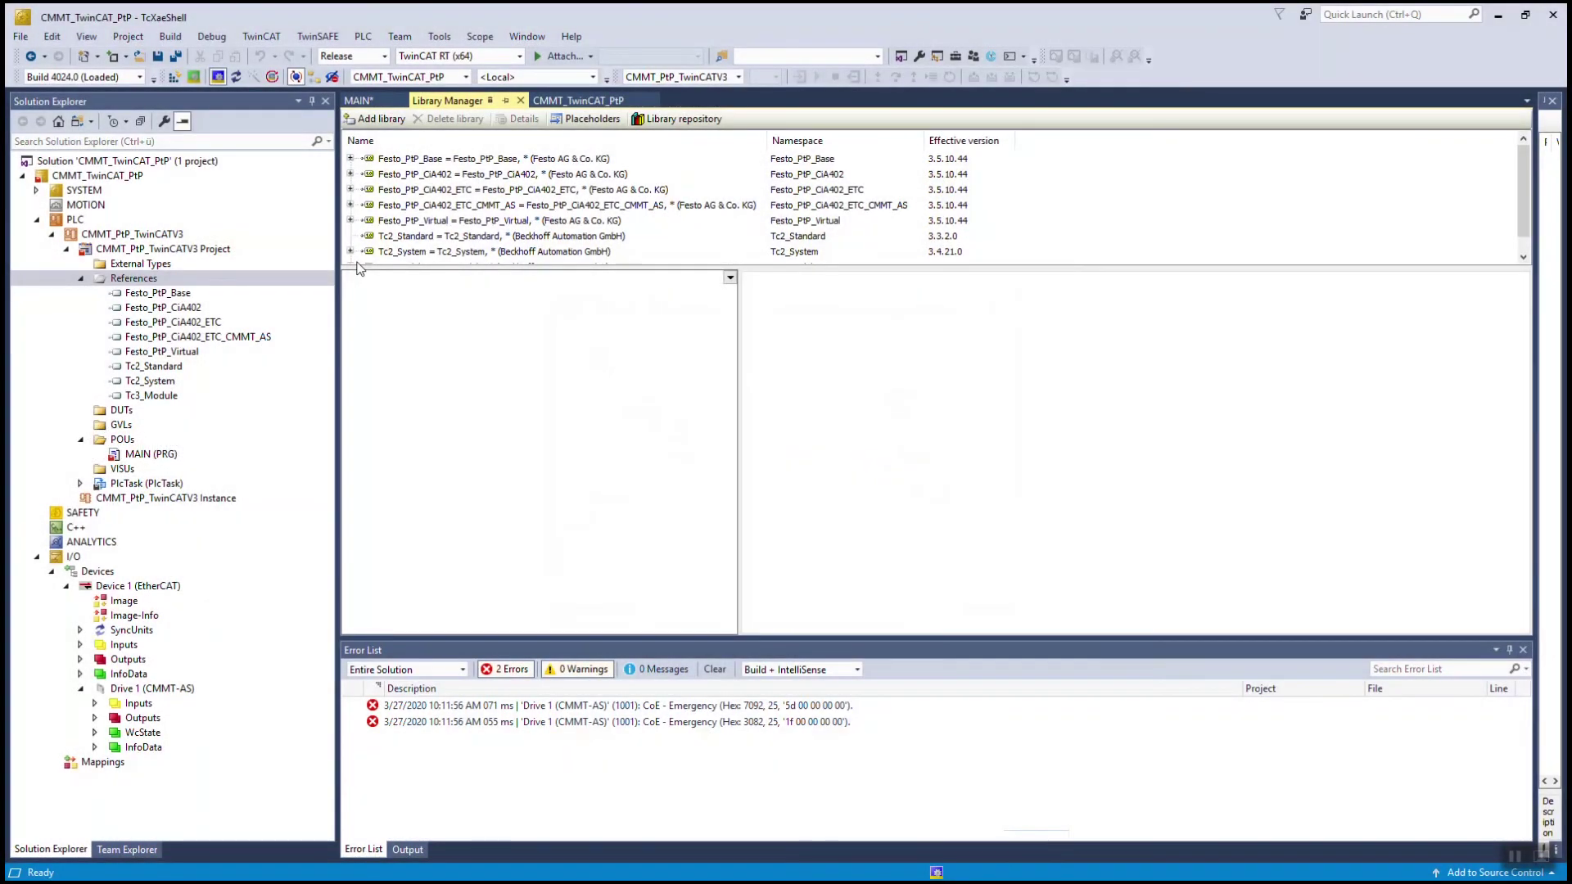
- Open the MAIN program and start declaring a variable named CMMT_AS_1 in its VAR block
{"action": "double_click", "coordinate": [152, 454]}
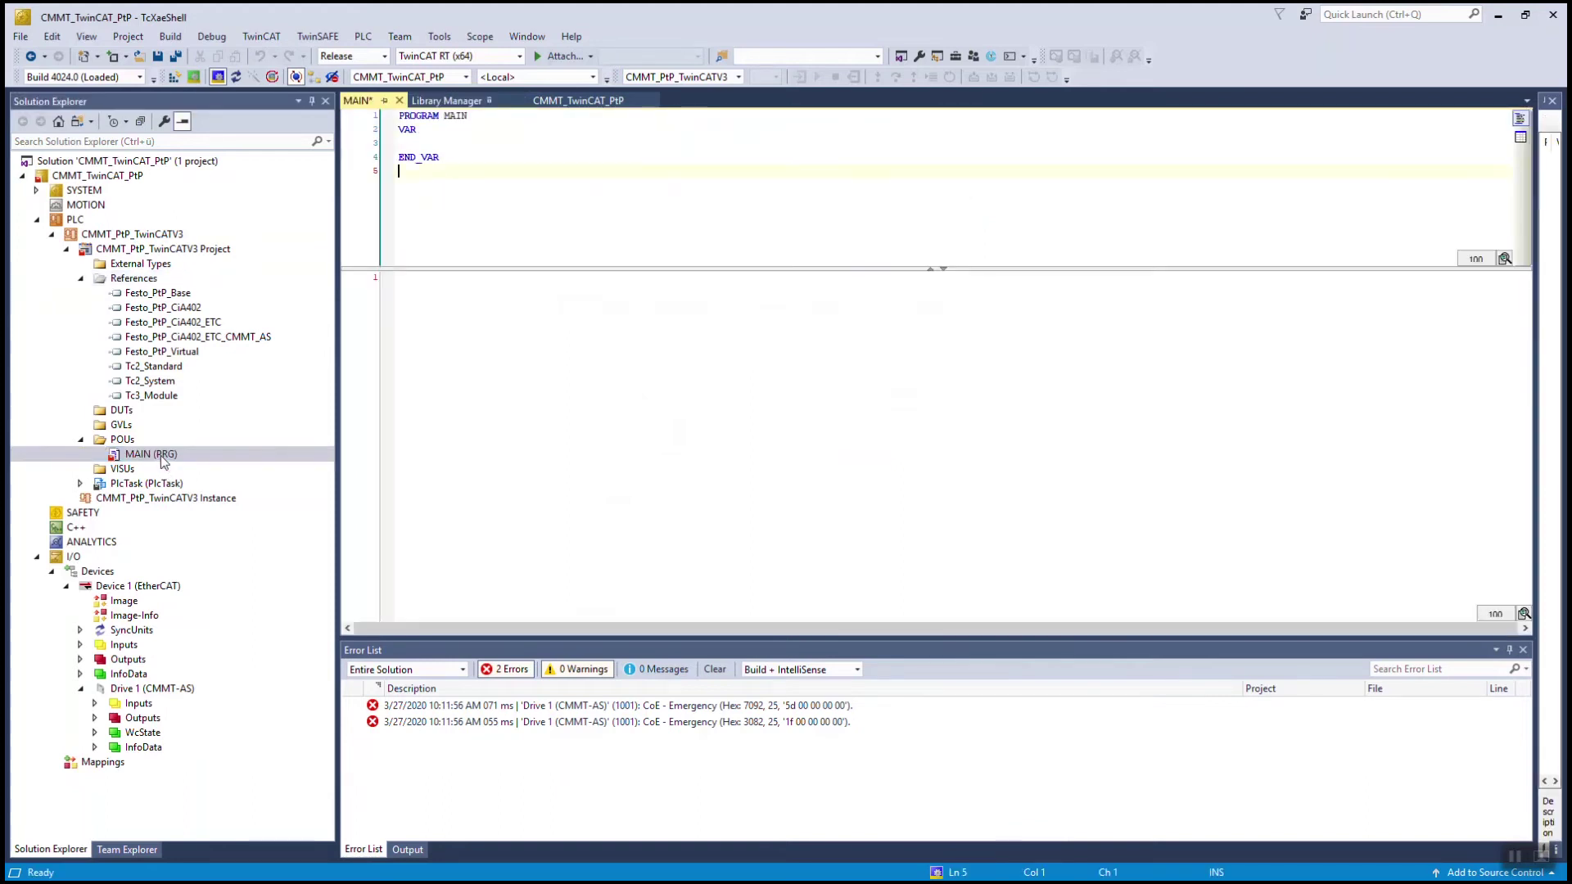
{"action": "left_click", "coordinate": [449, 144]}
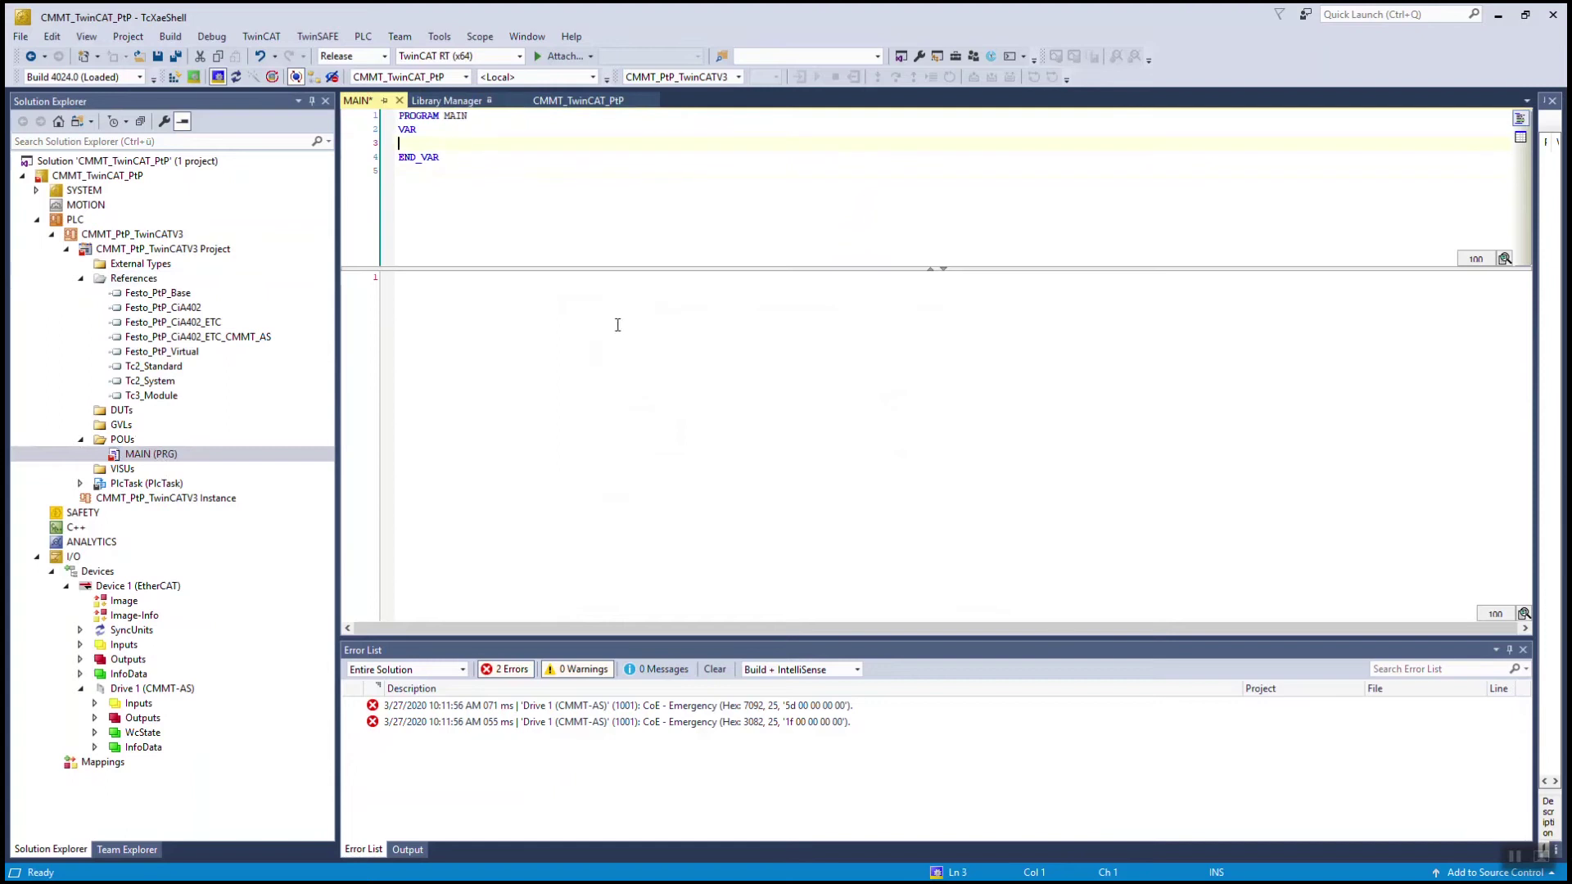
{"action": "type", "text": "CMMT_AS "}
{"action": "type", "text": "1:"}
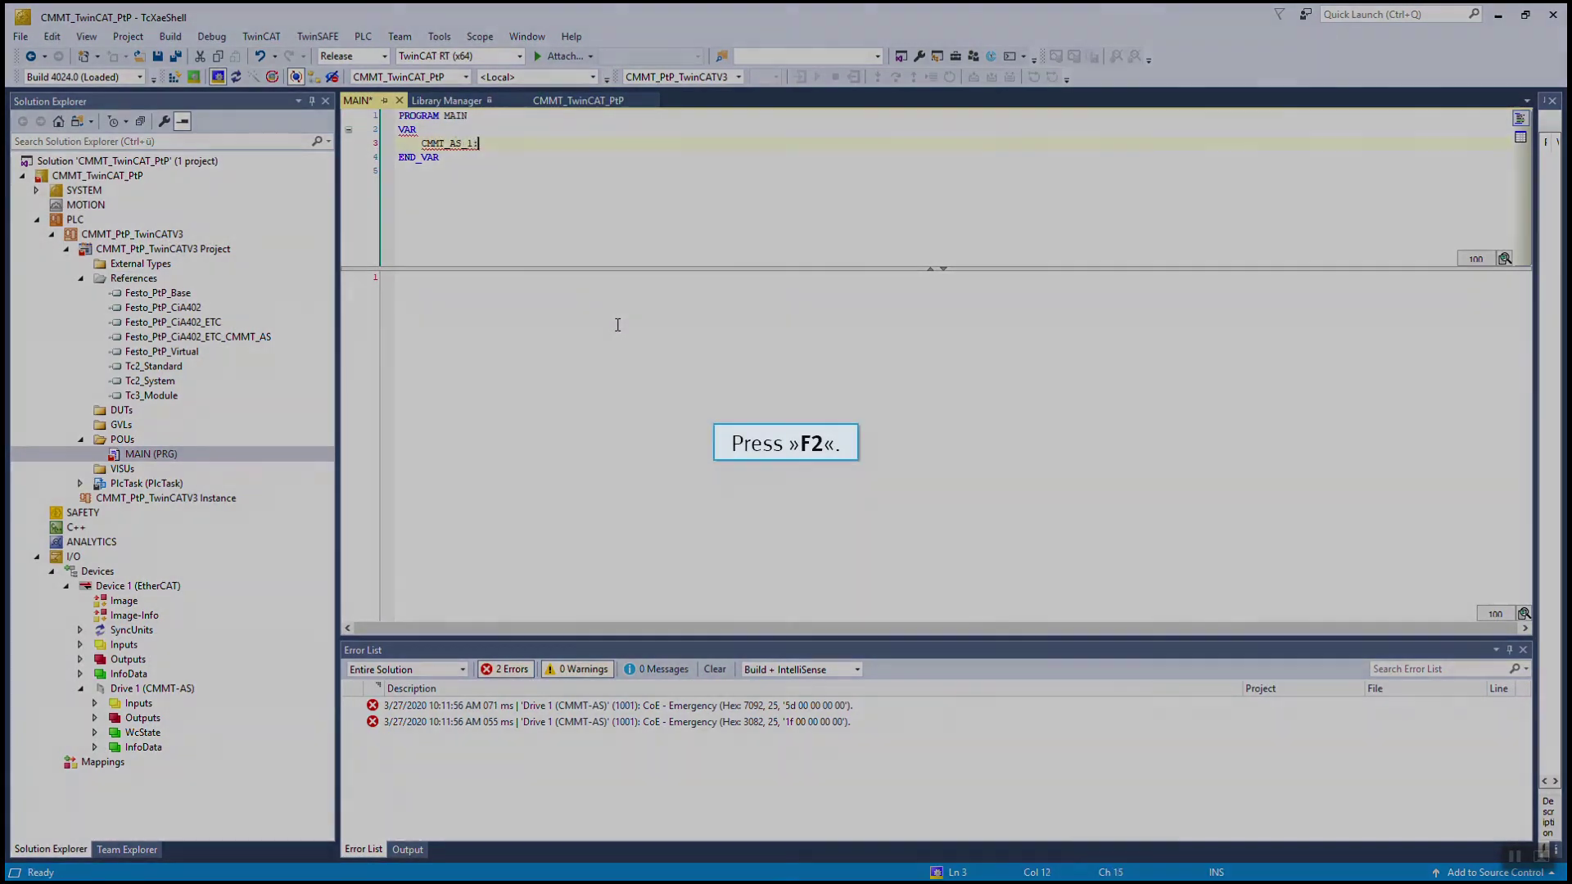
- Assign CMMT_AS_1 the structured type AXIS_REF_CiA402_ETC_CMMT_AS from the Festo_PtP_CiA402_ETC_CMMT_AS library, inserted with its namespace prefix
{"action": "key", "text": "F2"}
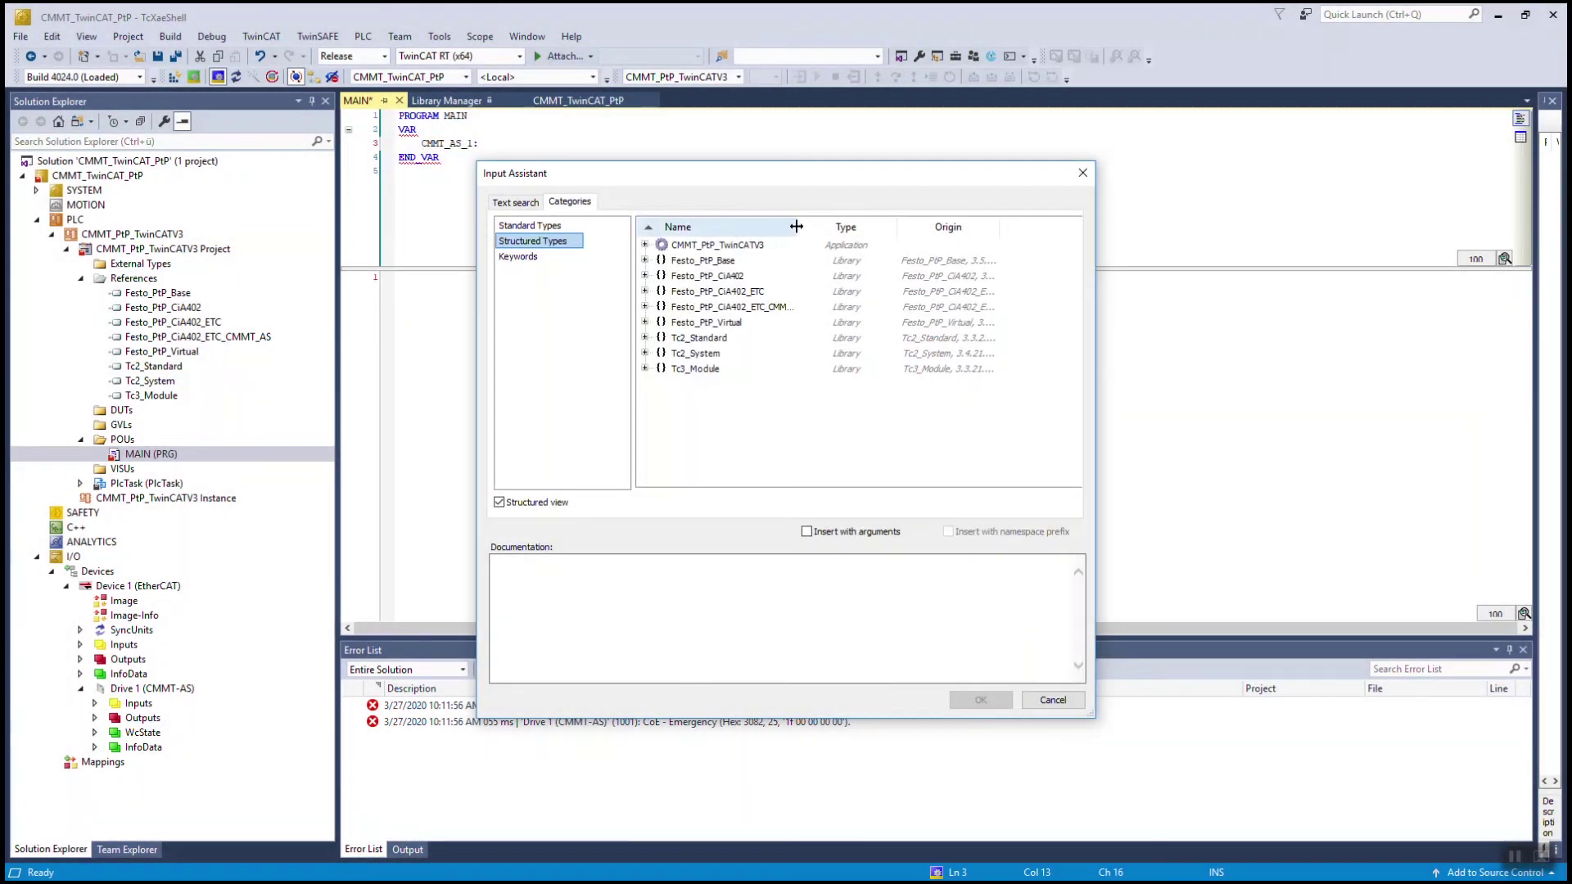
{"action": "left_click_drag", "start_coordinate": [793, 226], "coordinate": [836, 223]}
{"action": "left_click", "coordinate": [645, 307]}
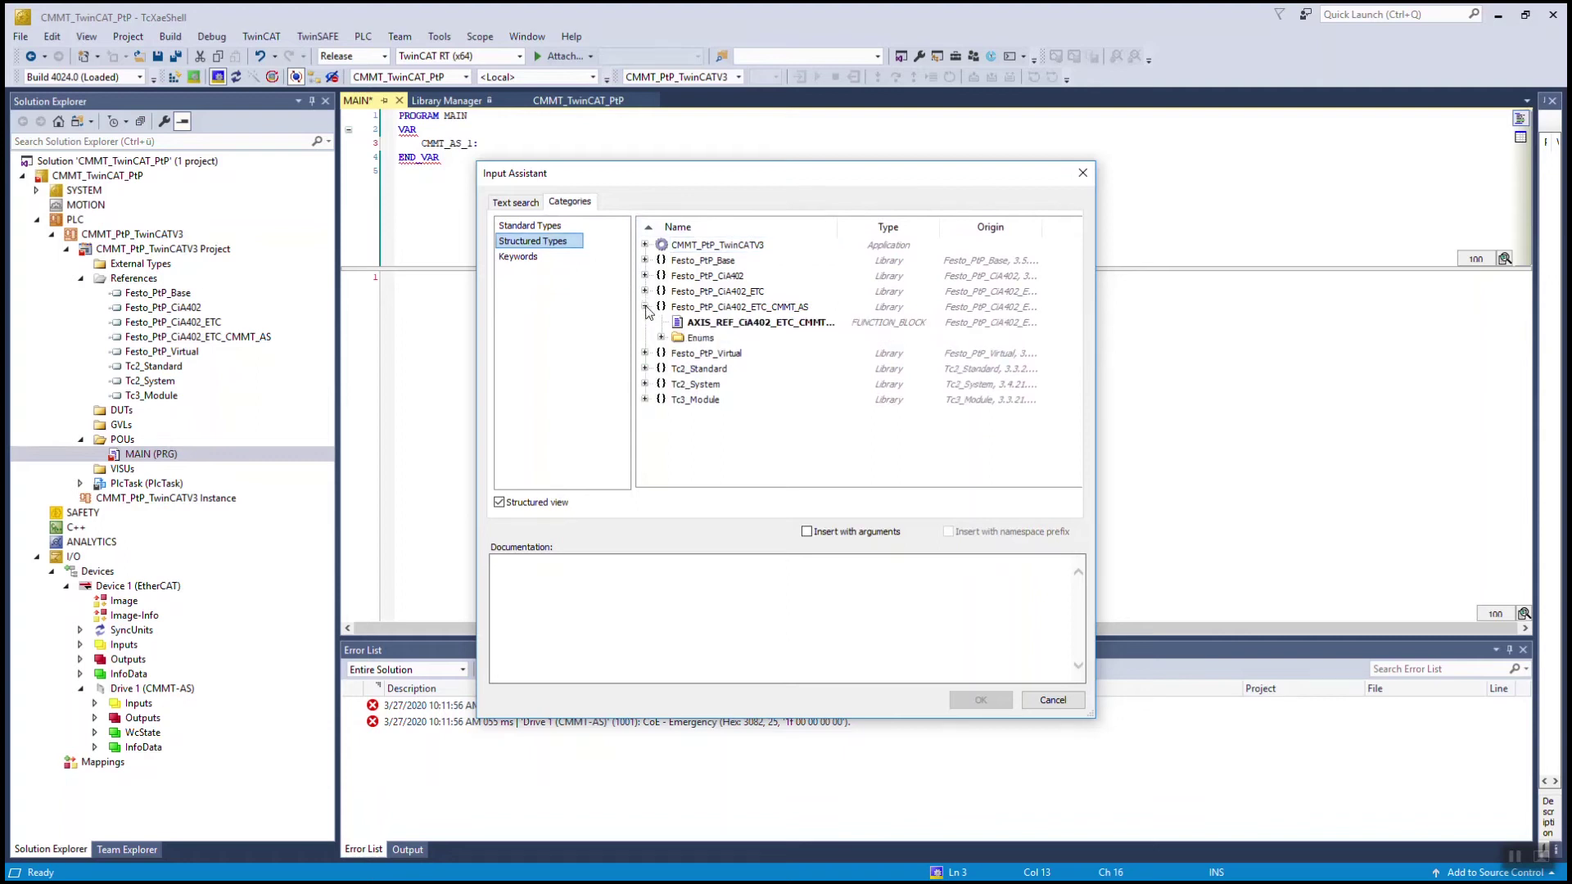
{"action": "left_click", "coordinate": [709, 324]}
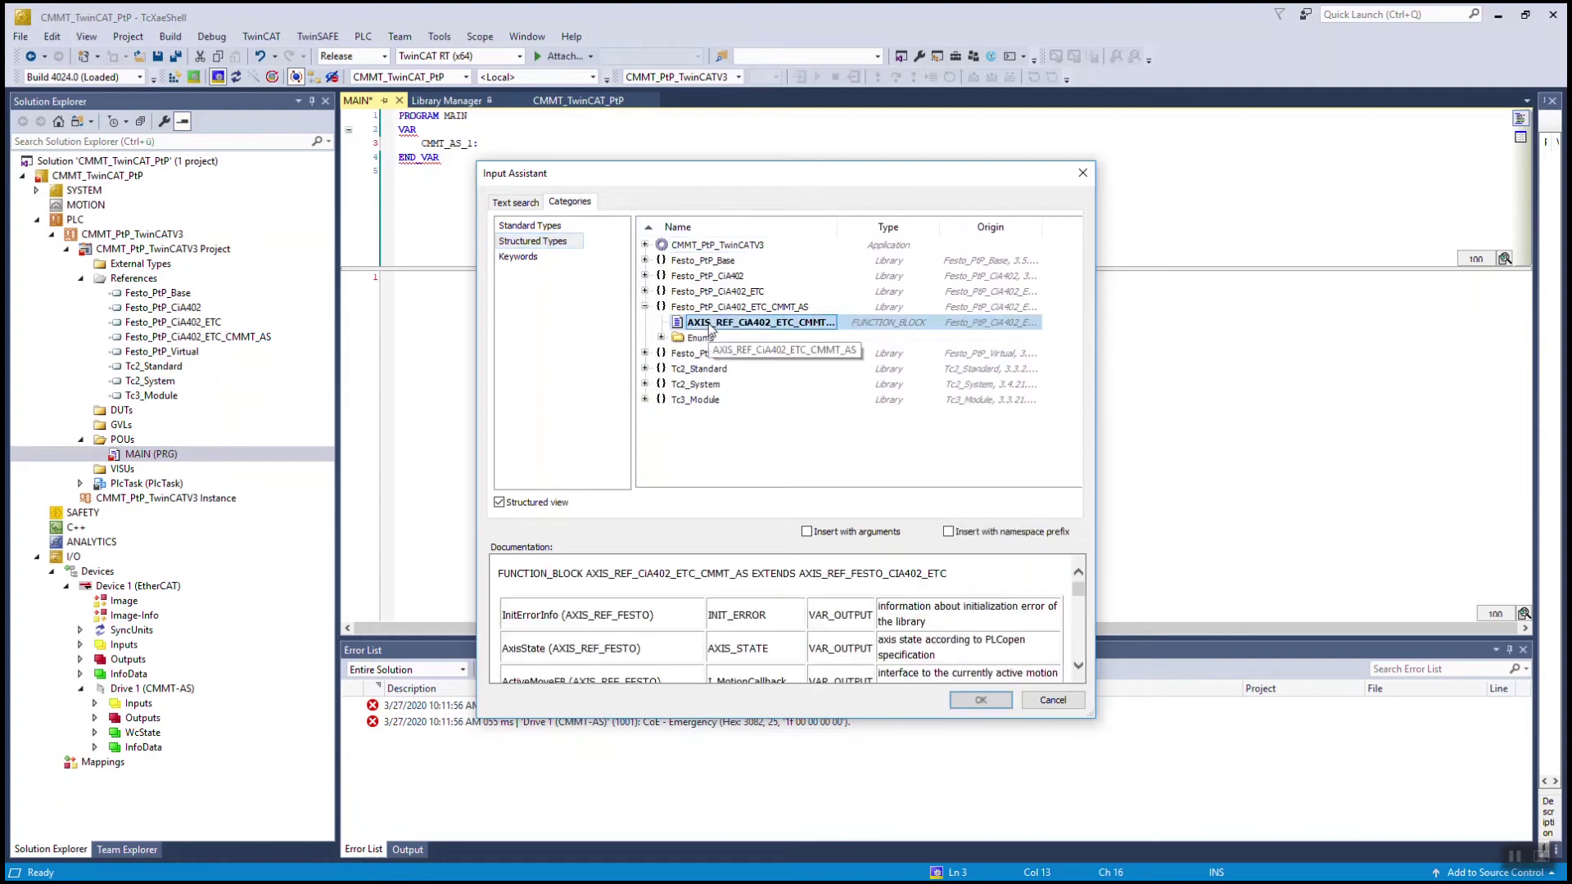
{"action": "left_click_drag", "start_coordinate": [837, 227], "coordinate": [866, 226]}
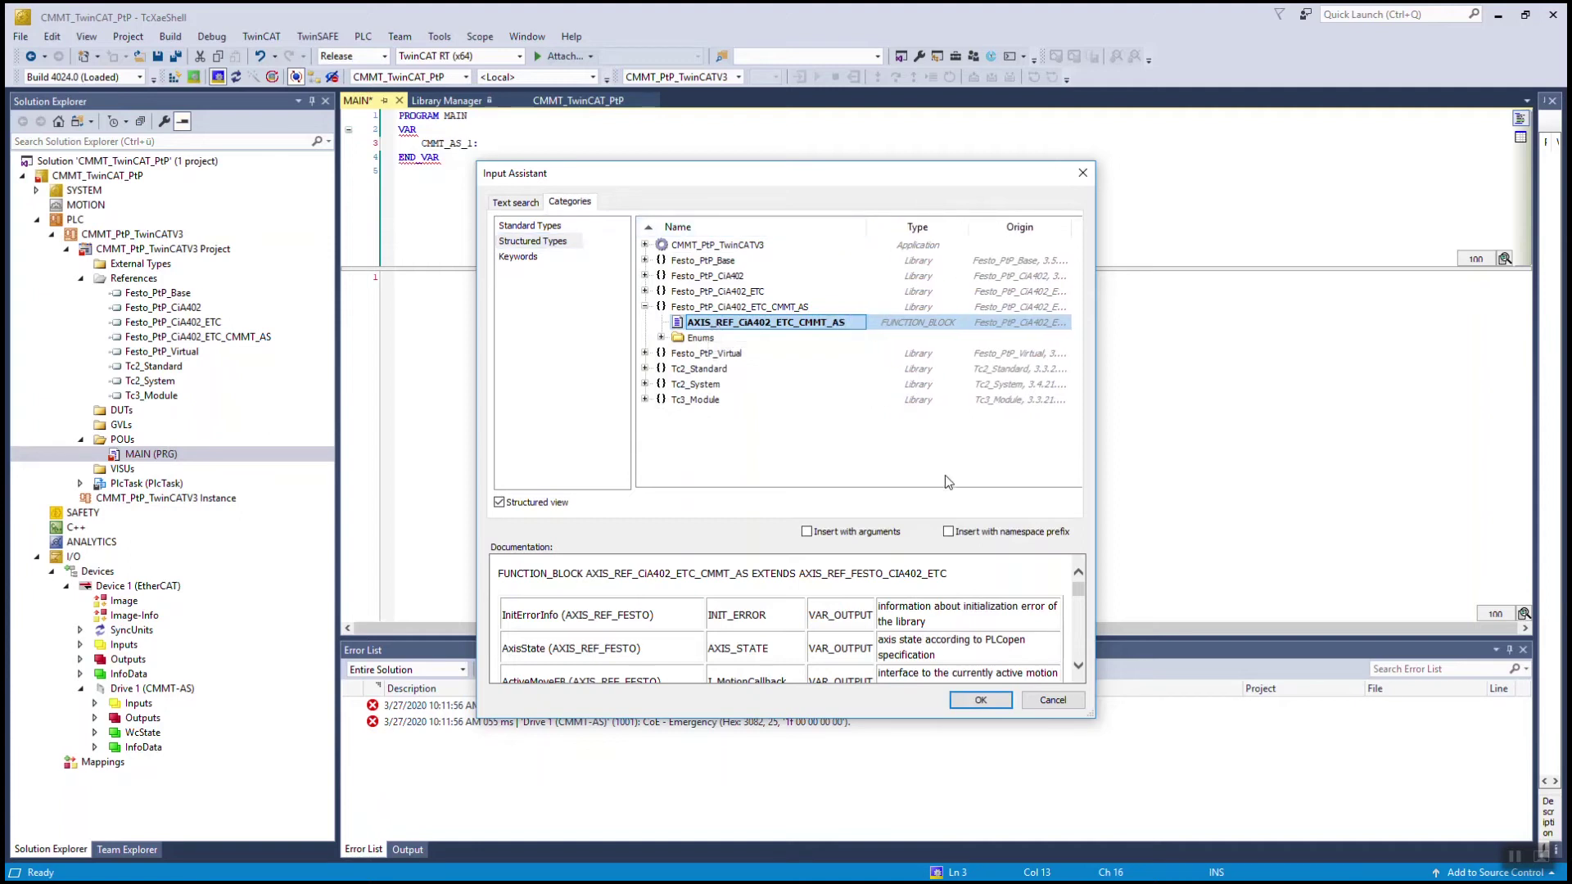
{"action": "left_click", "coordinate": [950, 532]}
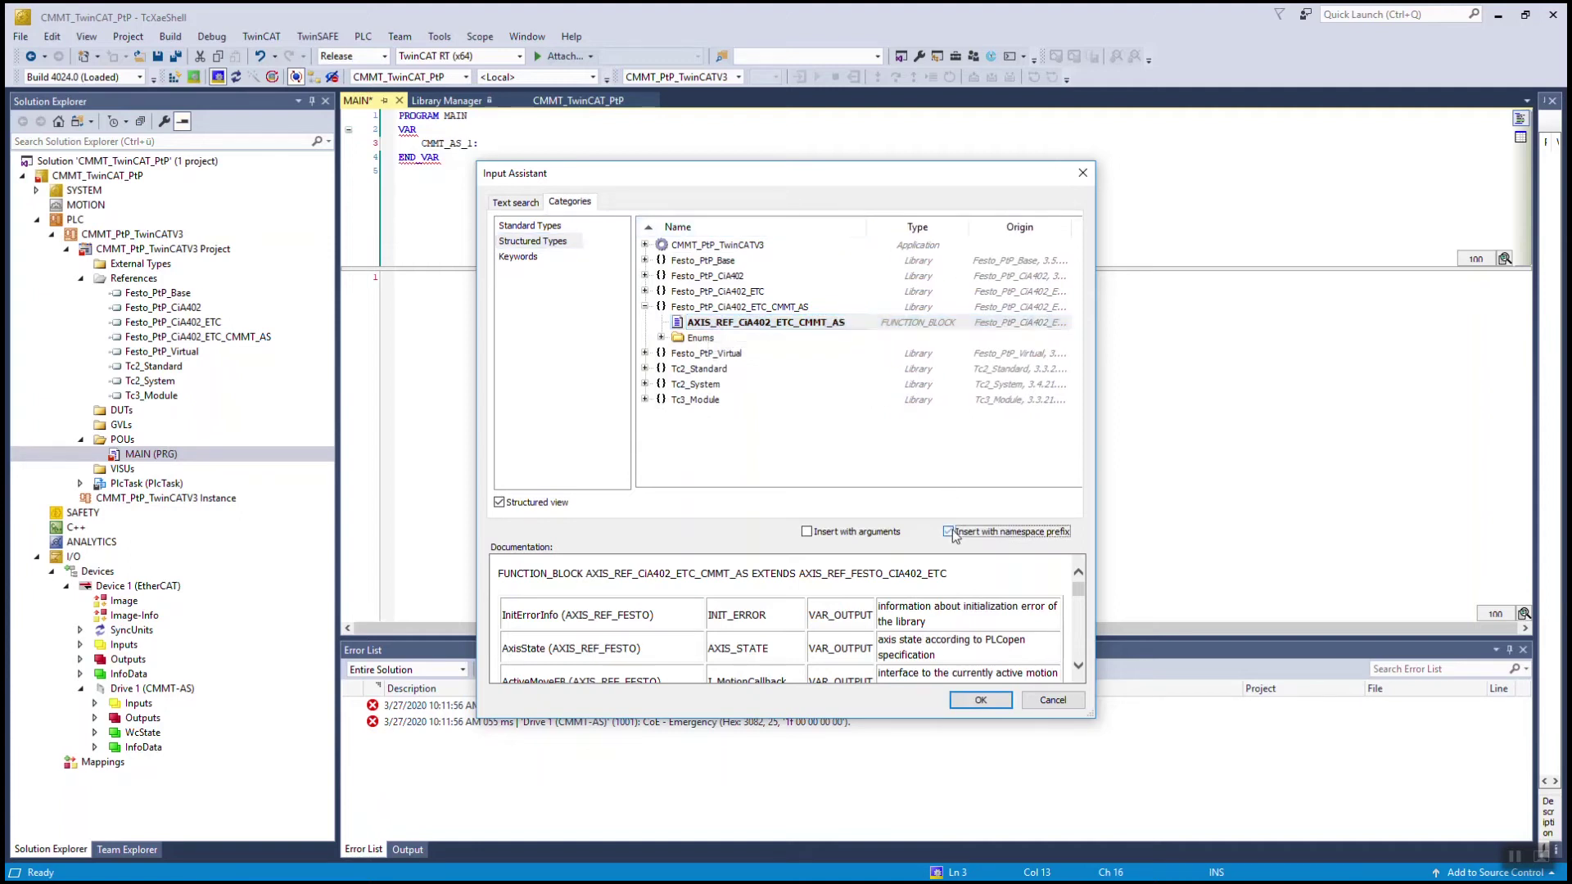
{"action": "left_click", "coordinate": [979, 700]}
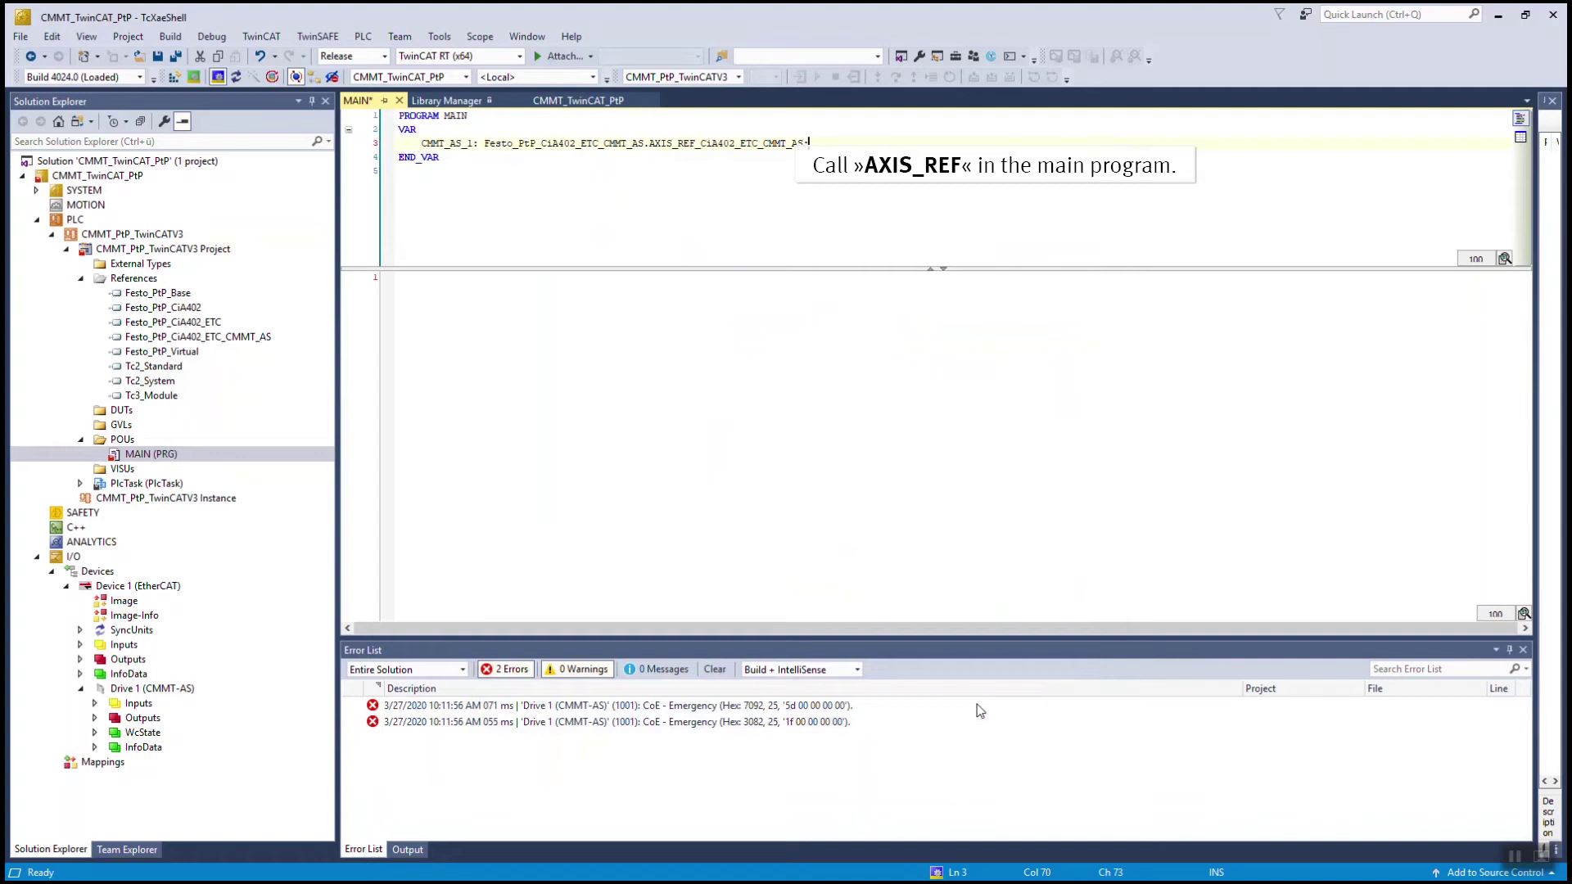
- Call the axis in the body of MAIN with CMMT_AS_1(); and build the CMMT_PtP_TwinCATV3 project
{"action": "left_click", "coordinate": [440, 287]}
{"action": "type", "text": "CMMT_AS_1();"}
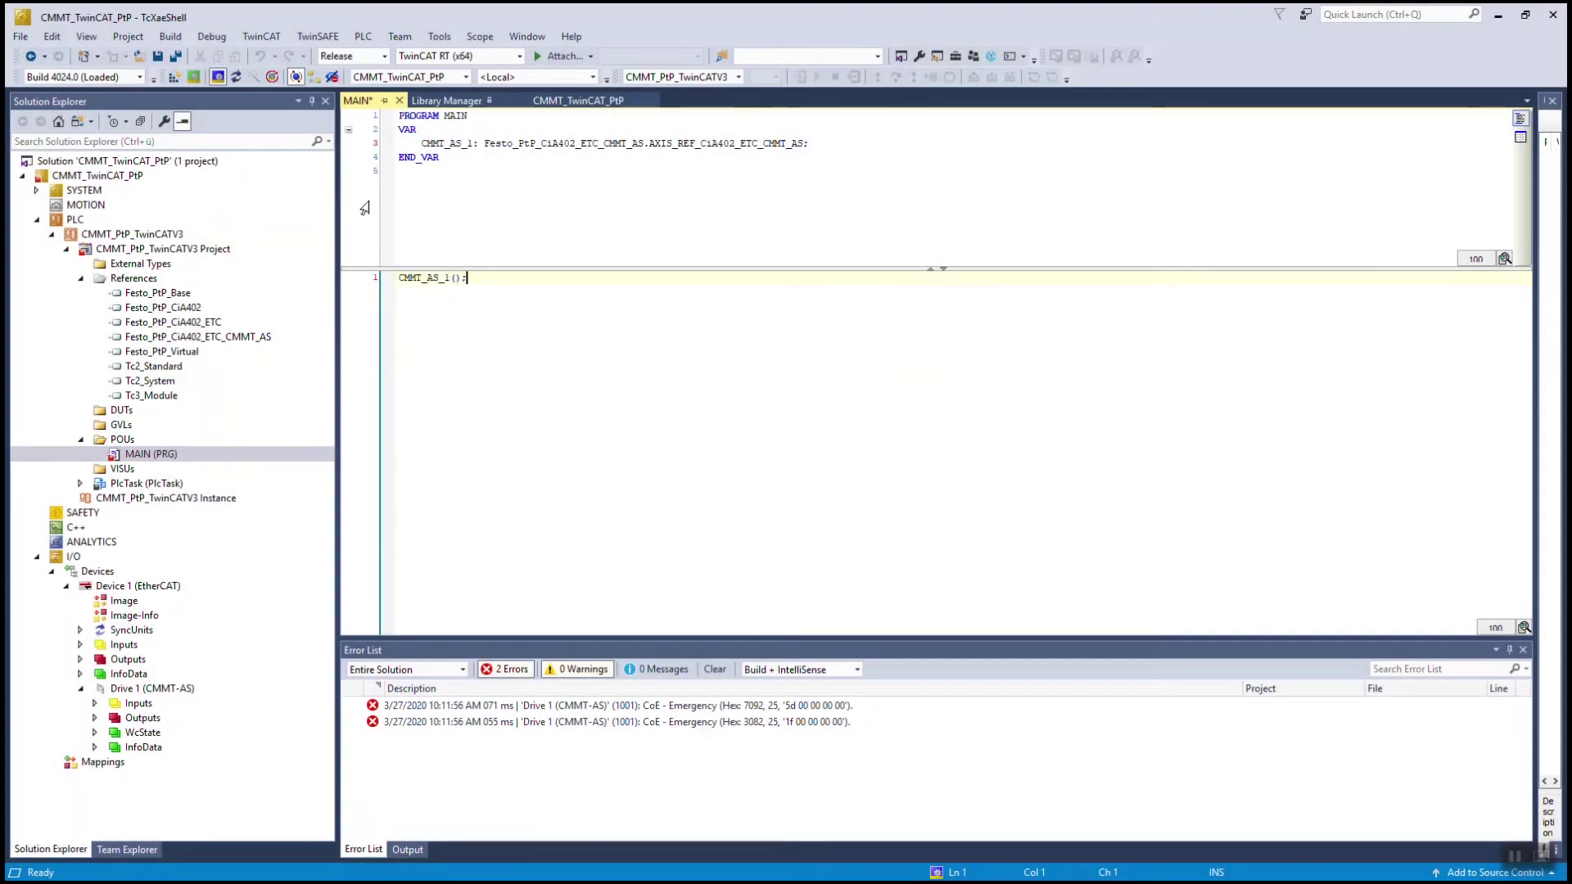
{"action": "left_click", "coordinate": [173, 36]}
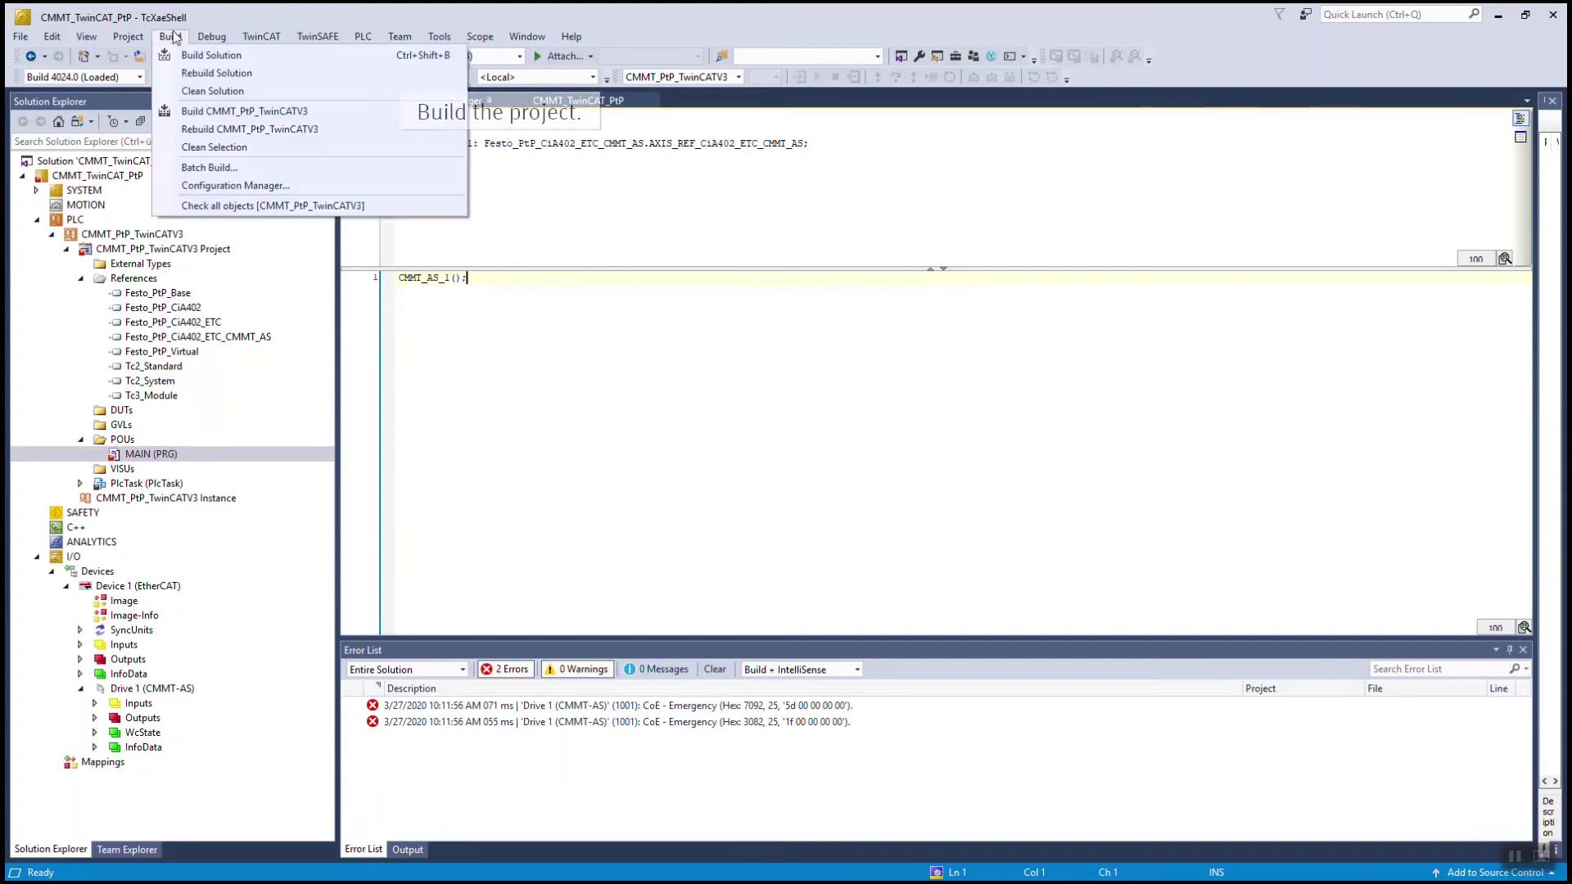
{"action": "left_click", "coordinate": [313, 112]}
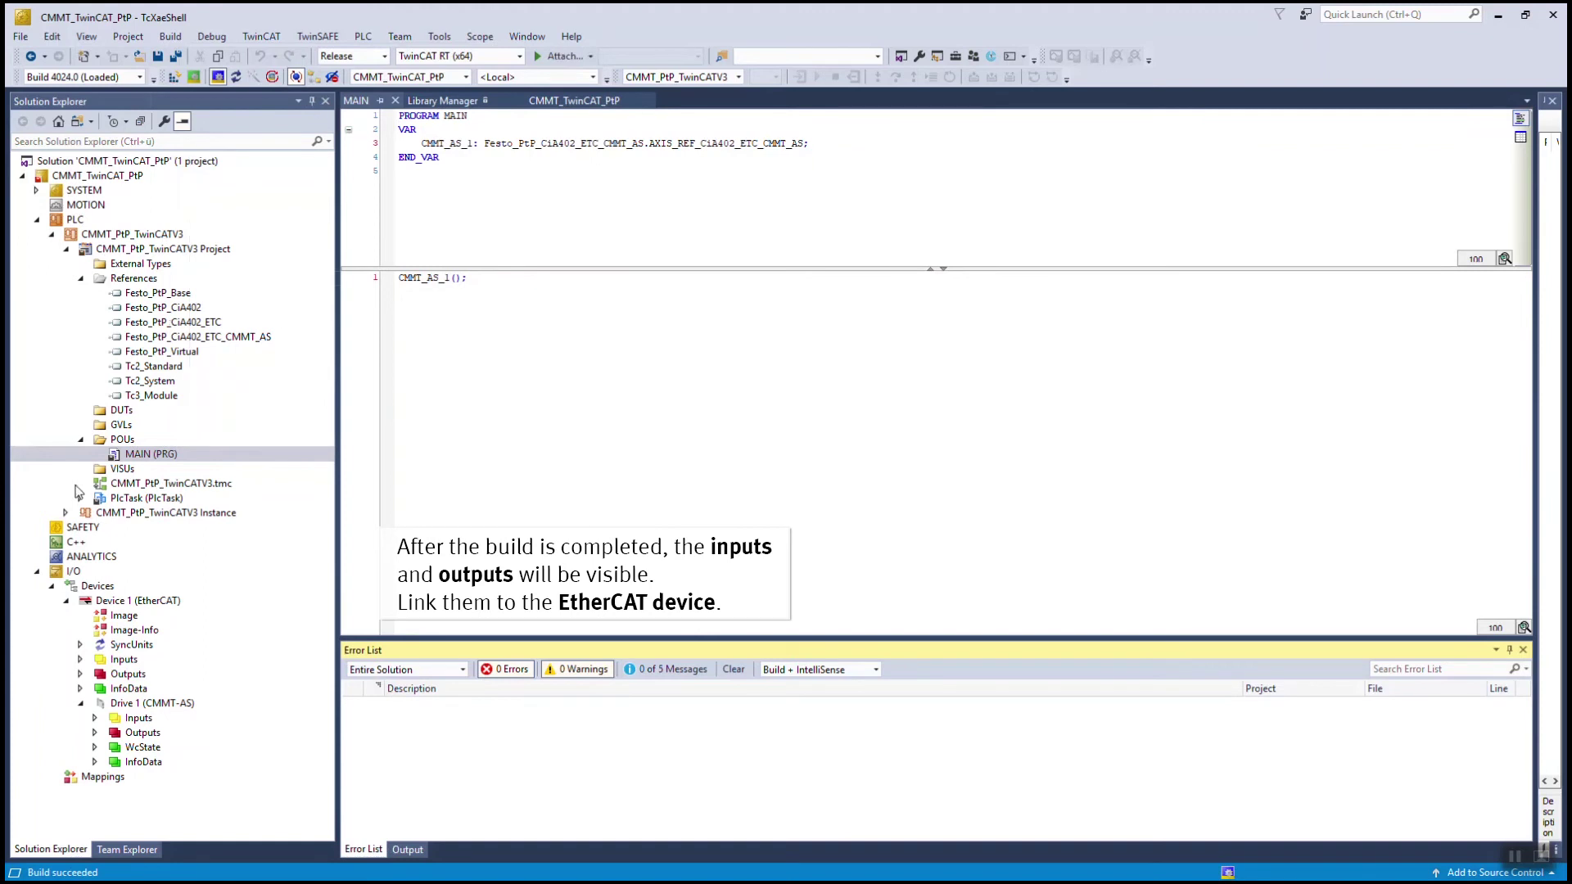
- Expand the PLC instance's task inputs and outputs, and link SlaveState_In to the State variable of Drive 1 (CMMT-AS)
{"action": "left_click", "coordinate": [67, 512]}
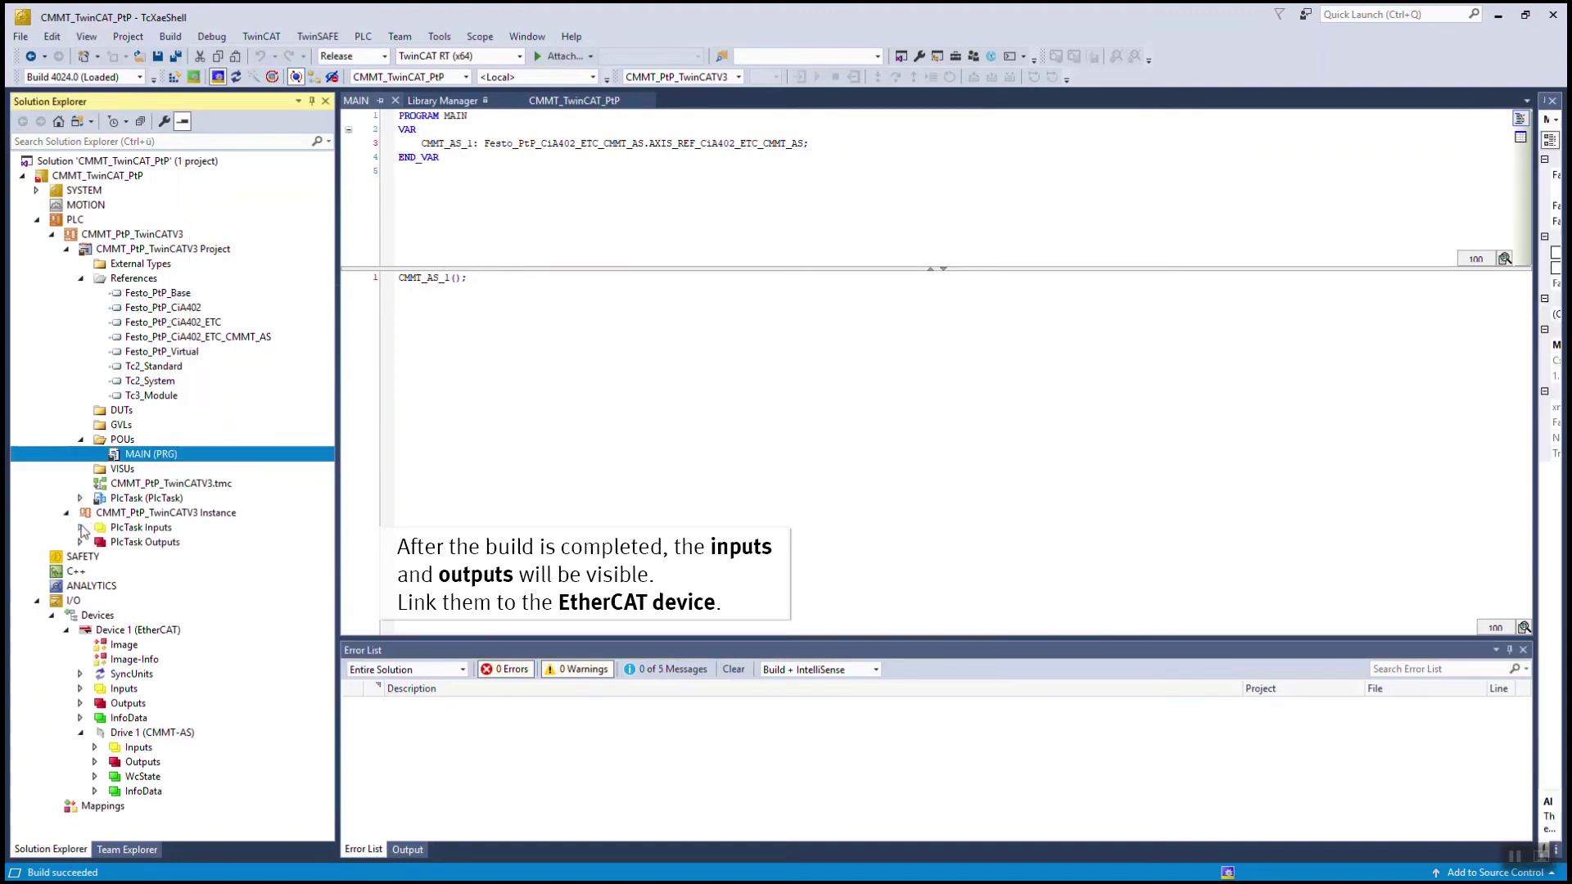
{"action": "left_click", "coordinate": [81, 528]}
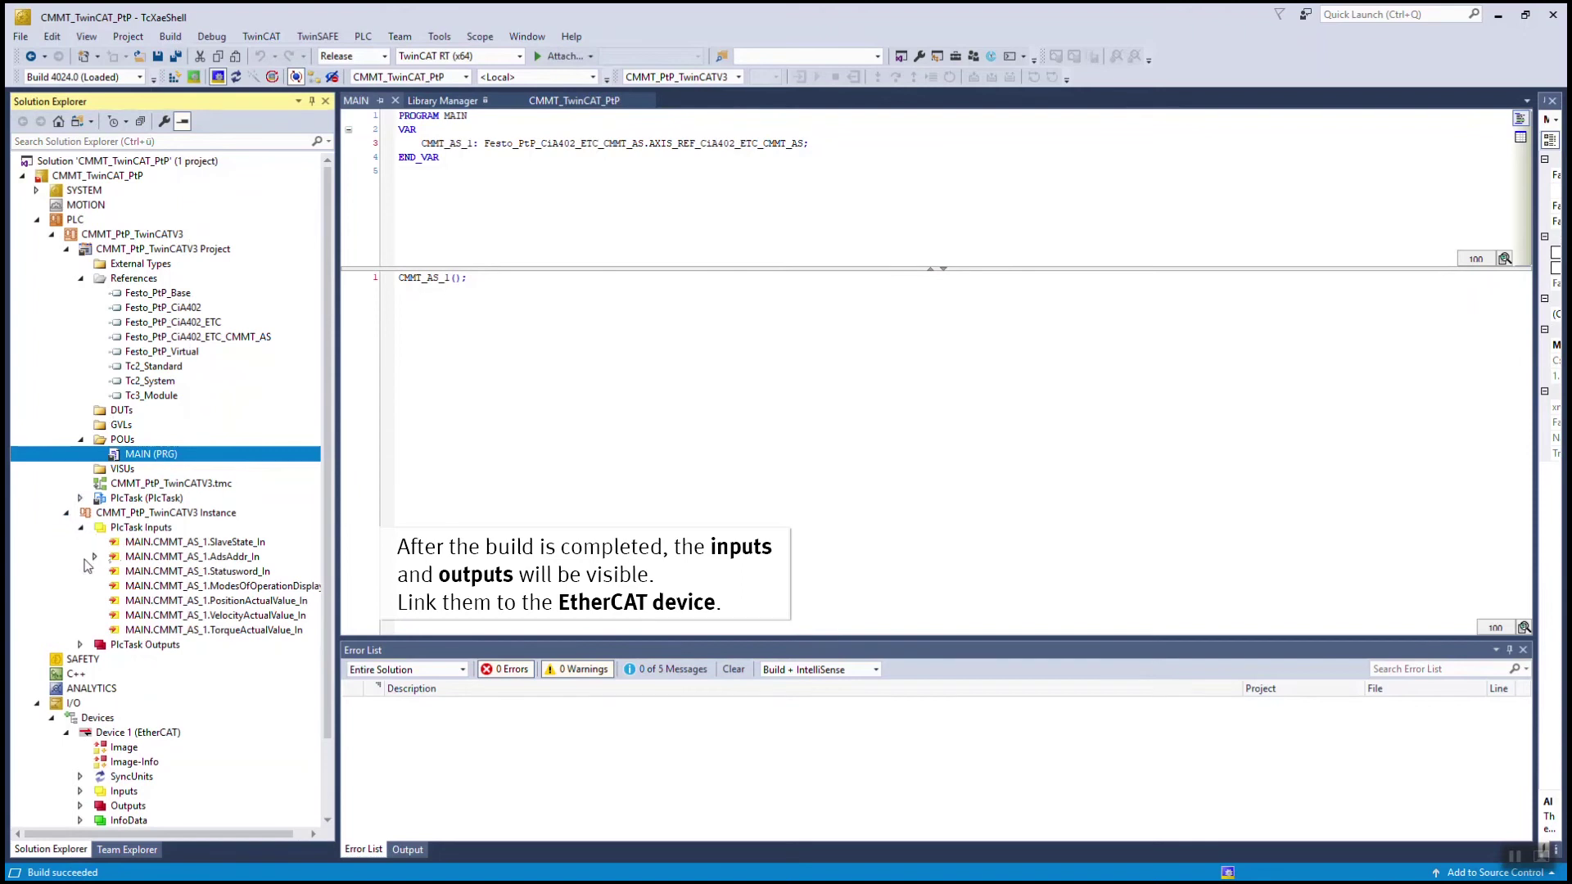
{"action": "left_click", "coordinate": [80, 644]}
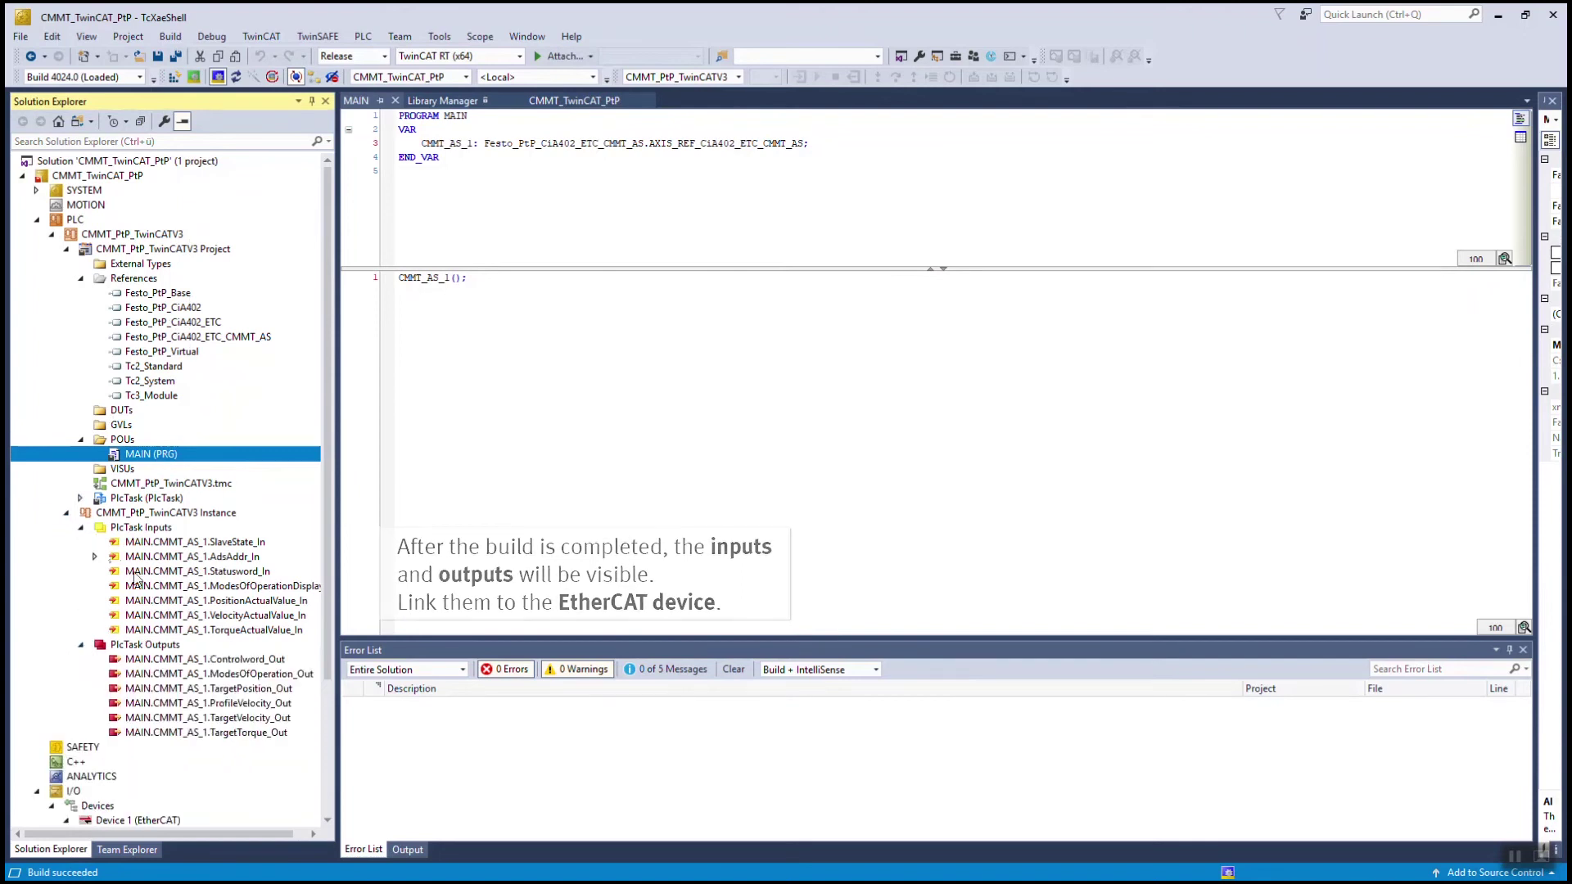
{"action": "right_click", "coordinate": [279, 544]}
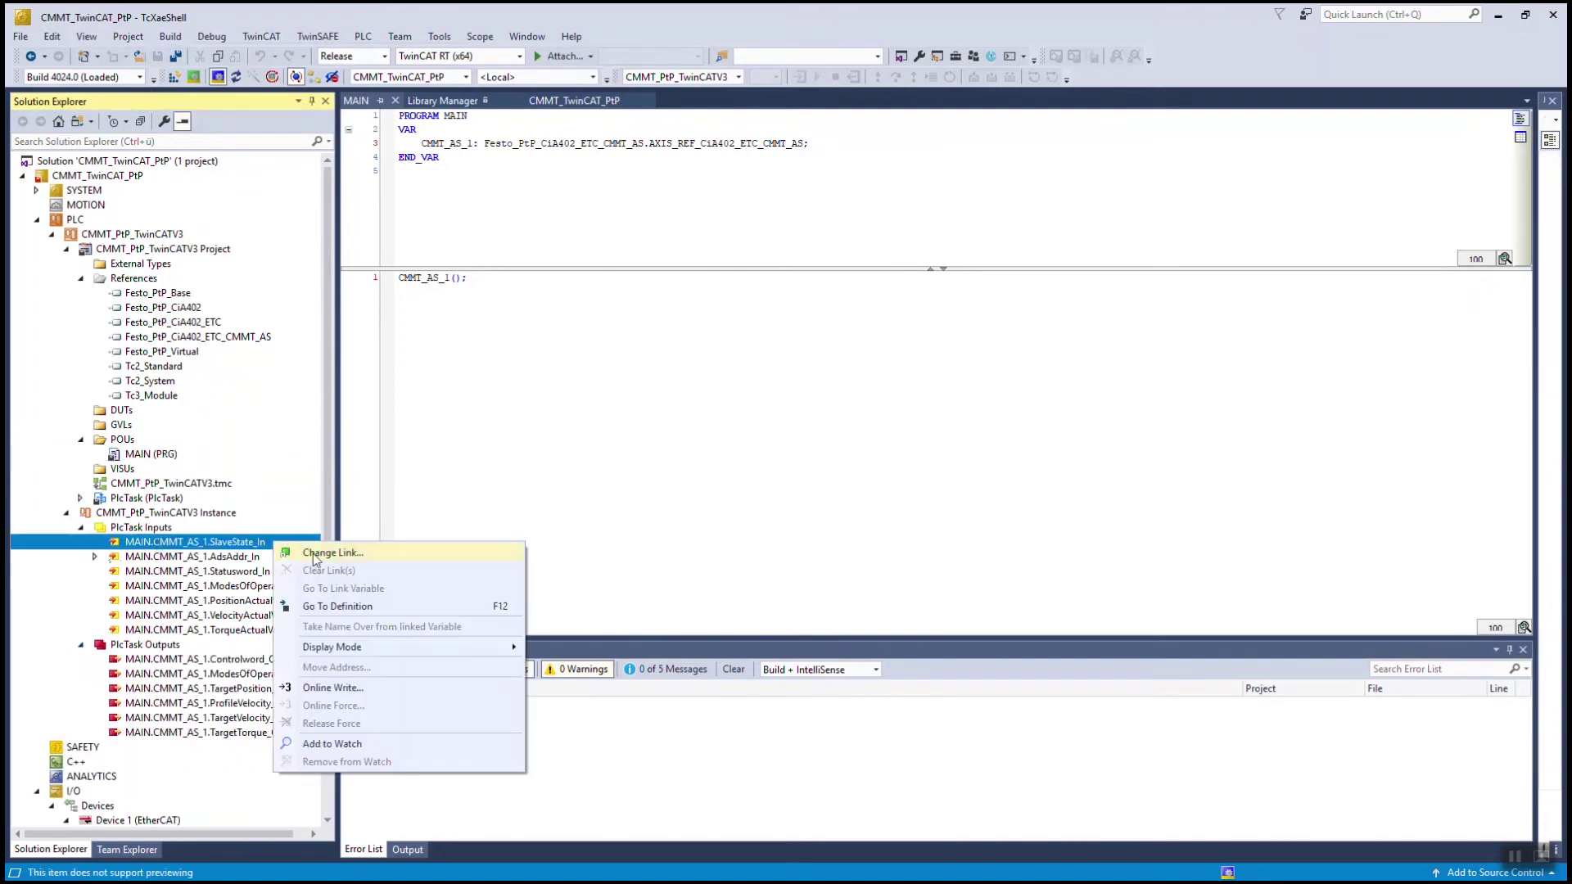
{"action": "left_click", "coordinate": [313, 553]}
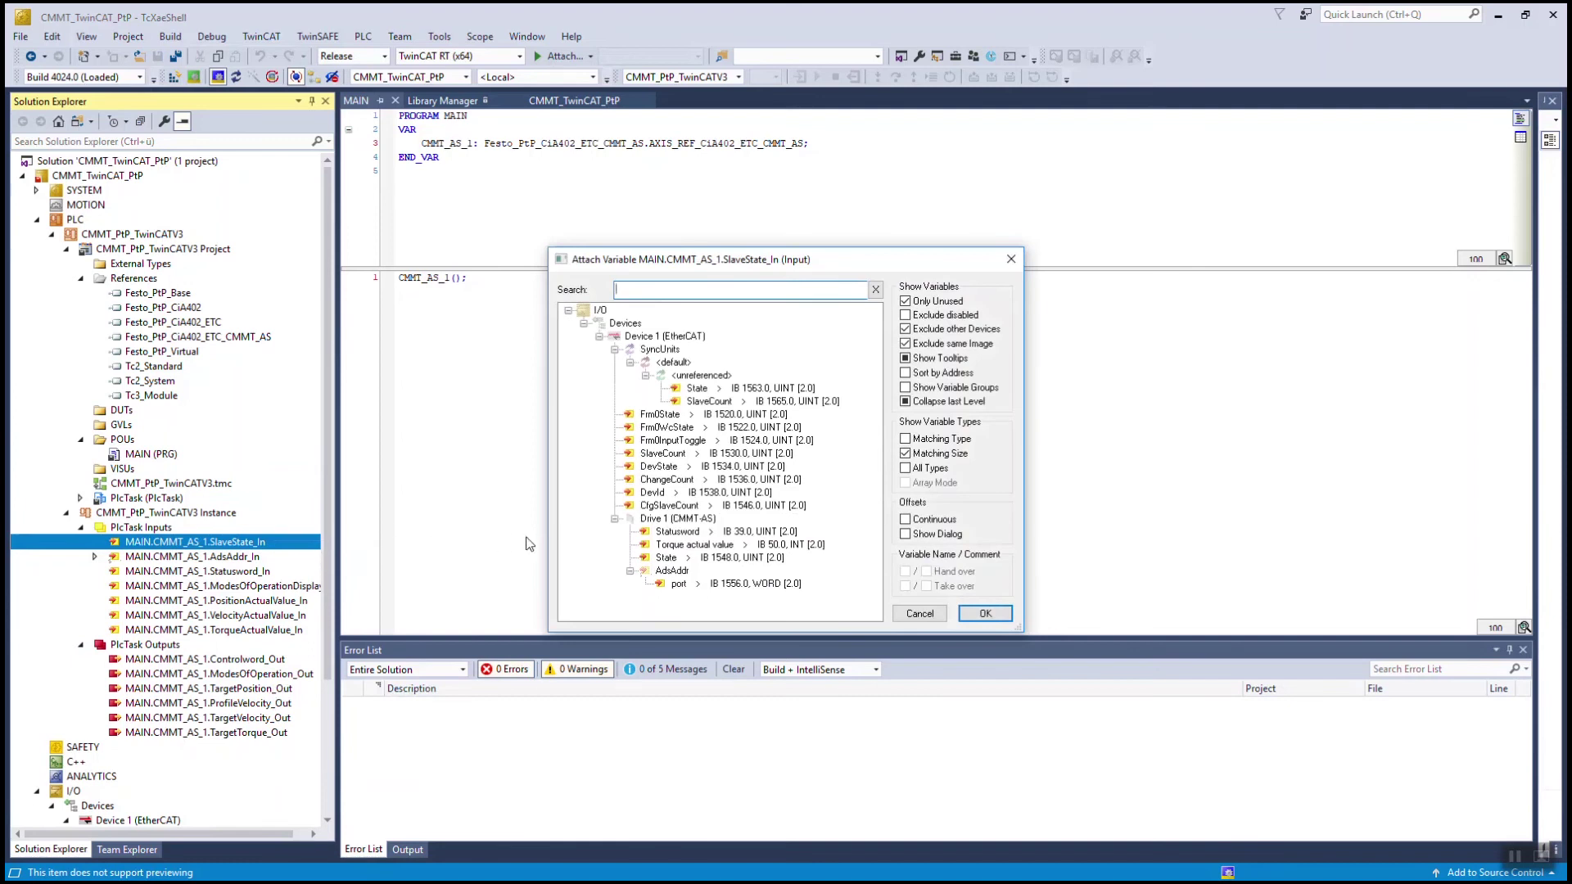
{"action": "left_click", "coordinate": [666, 559]}
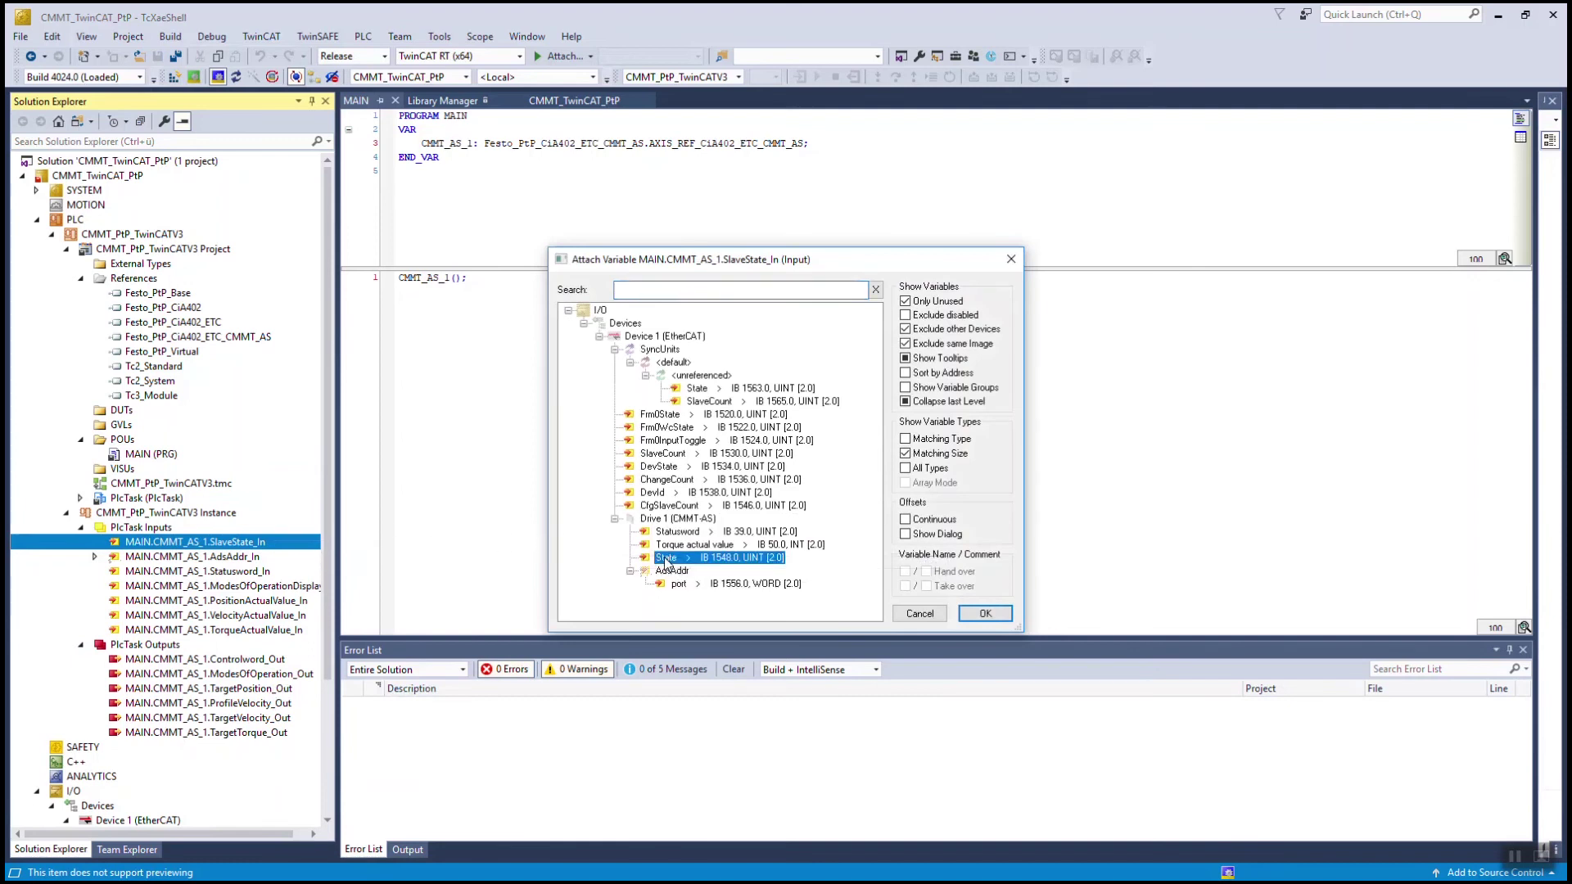
{"action": "left_click", "coordinate": [984, 615]}
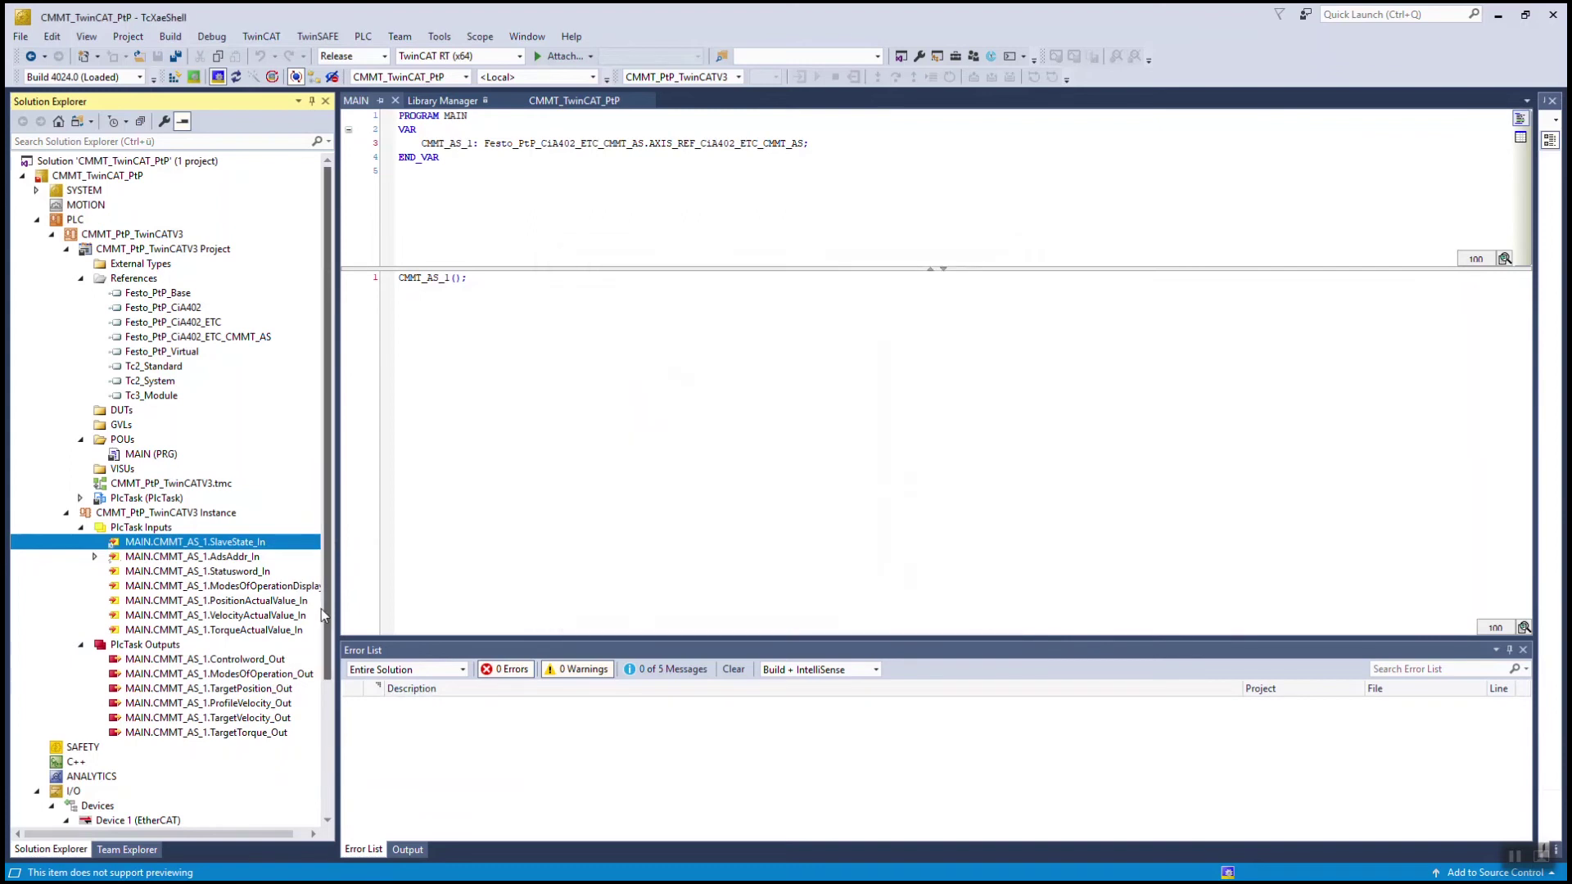
- Link the PLC input AdsAddr_In to the AdsAddr variable of Drive 1 (CMMT-AS)
{"action": "left_click", "coordinate": [250, 558]}
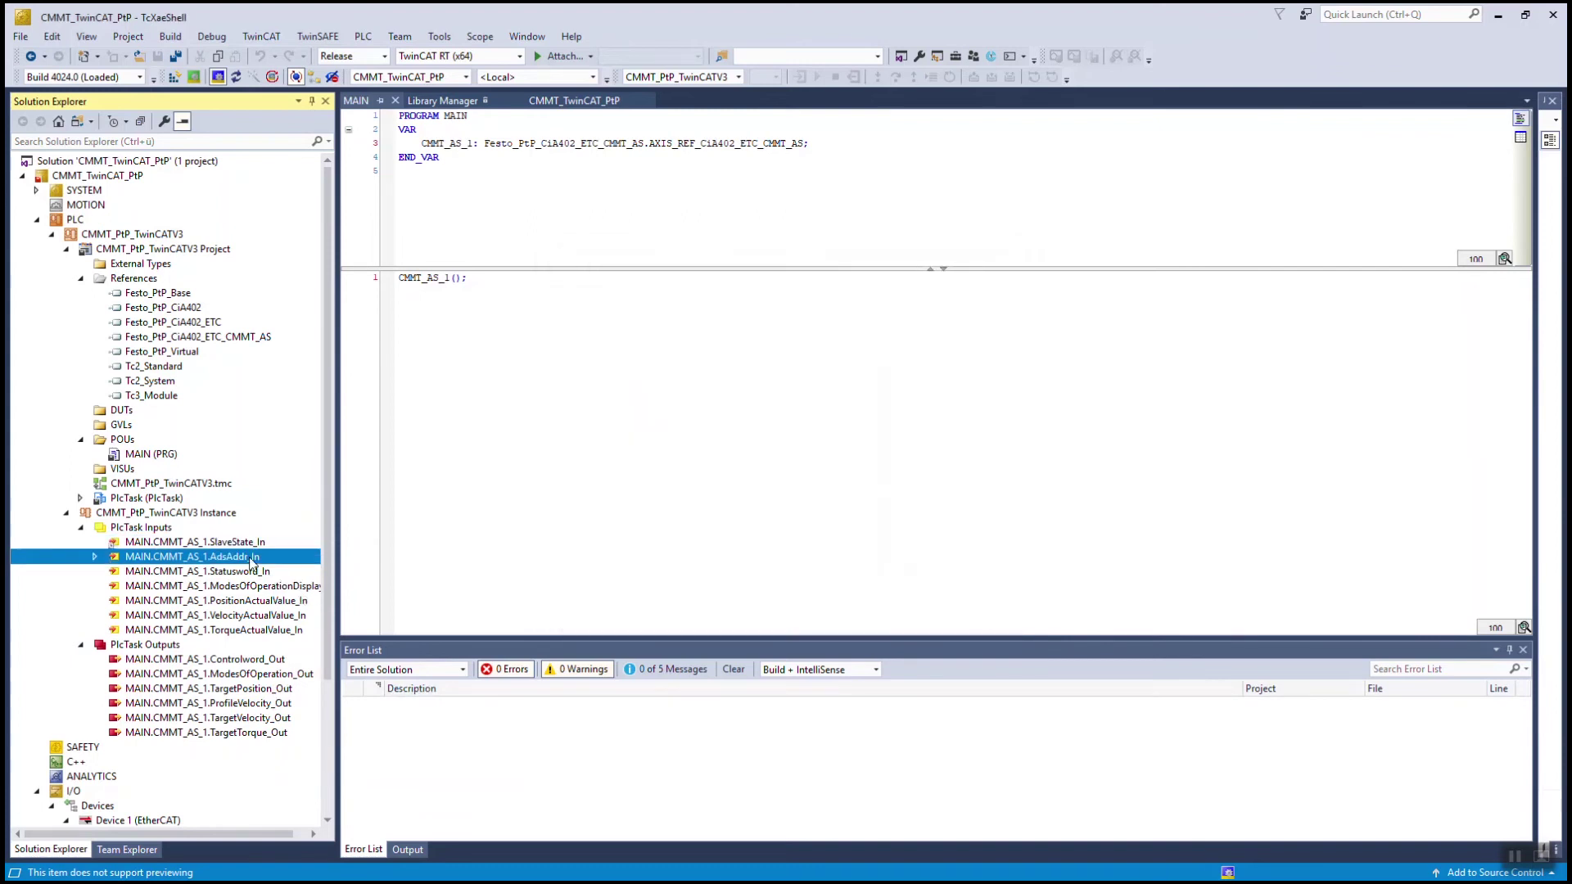
{"action": "right_click", "coordinate": [271, 561]}
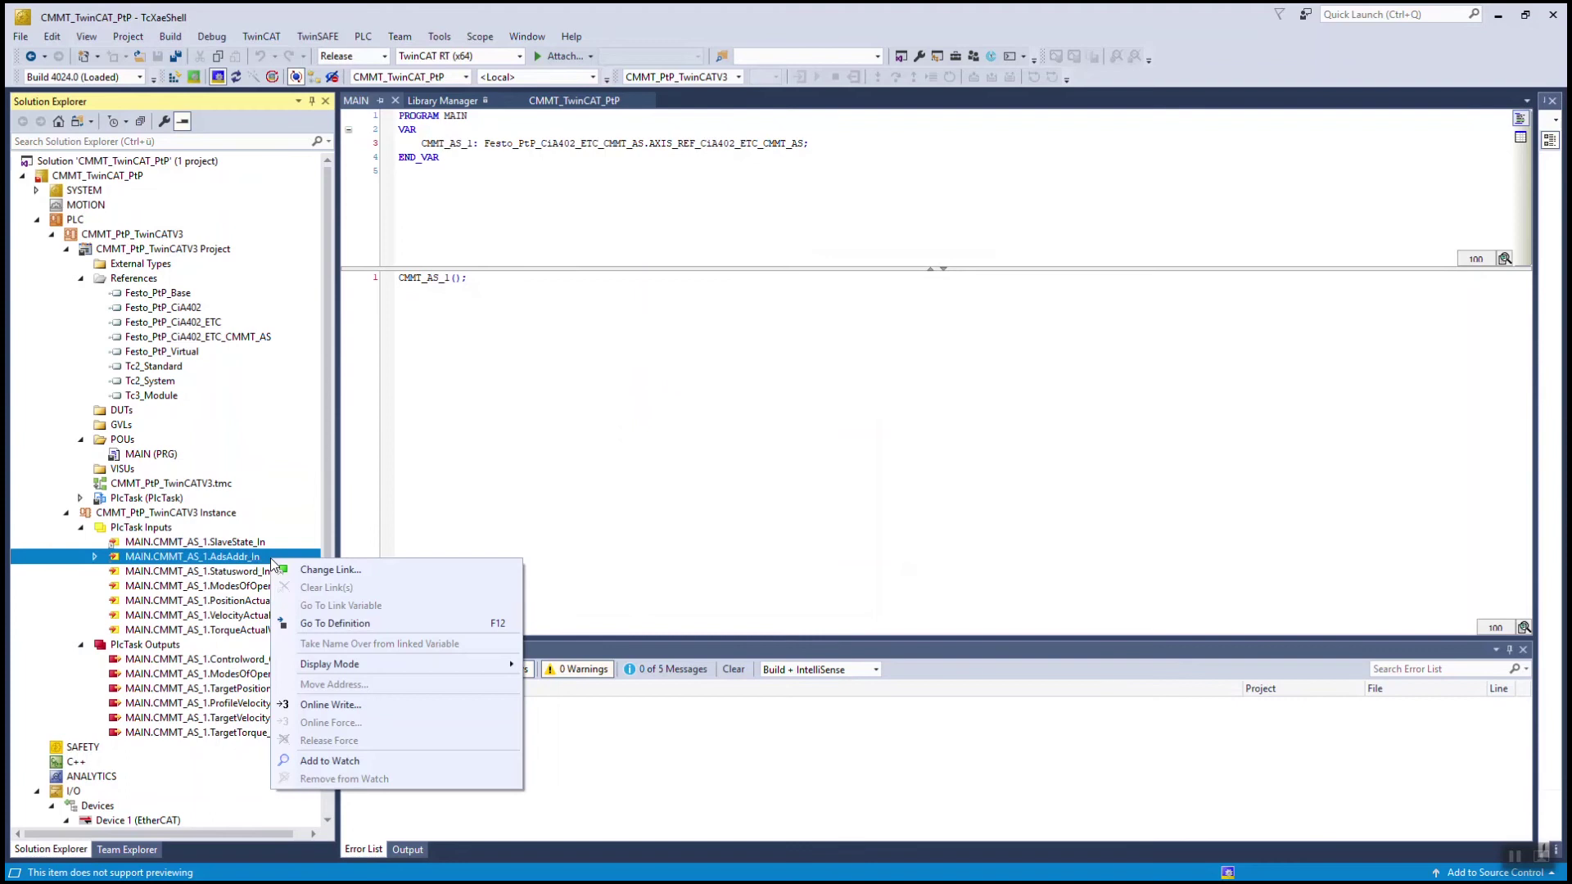
{"action": "left_click", "coordinate": [322, 573]}
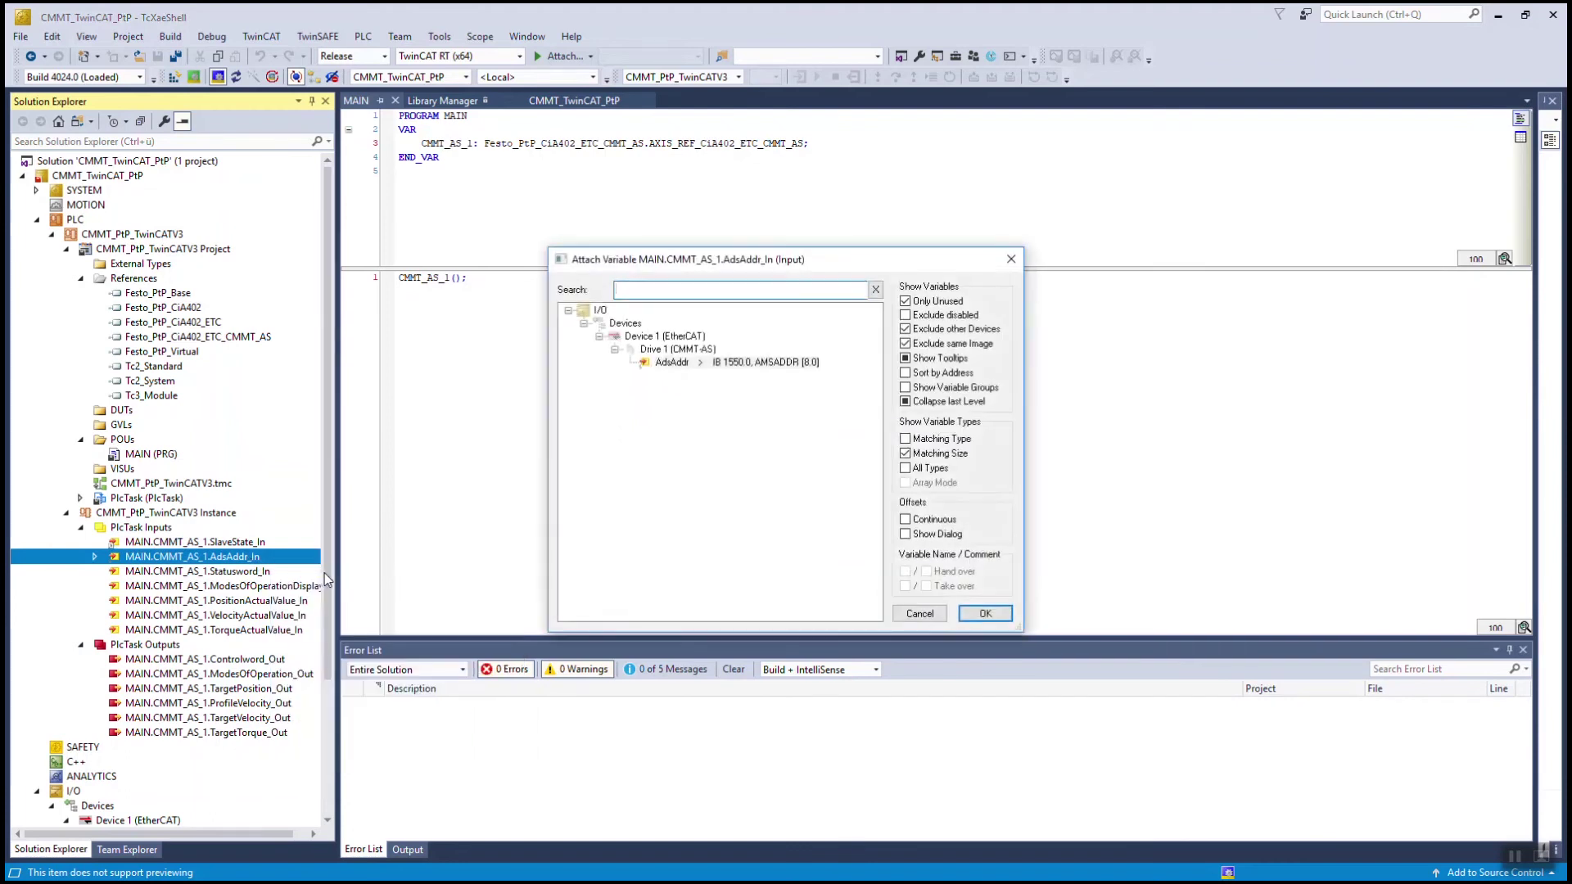
{"action": "left_click", "coordinate": [689, 362]}
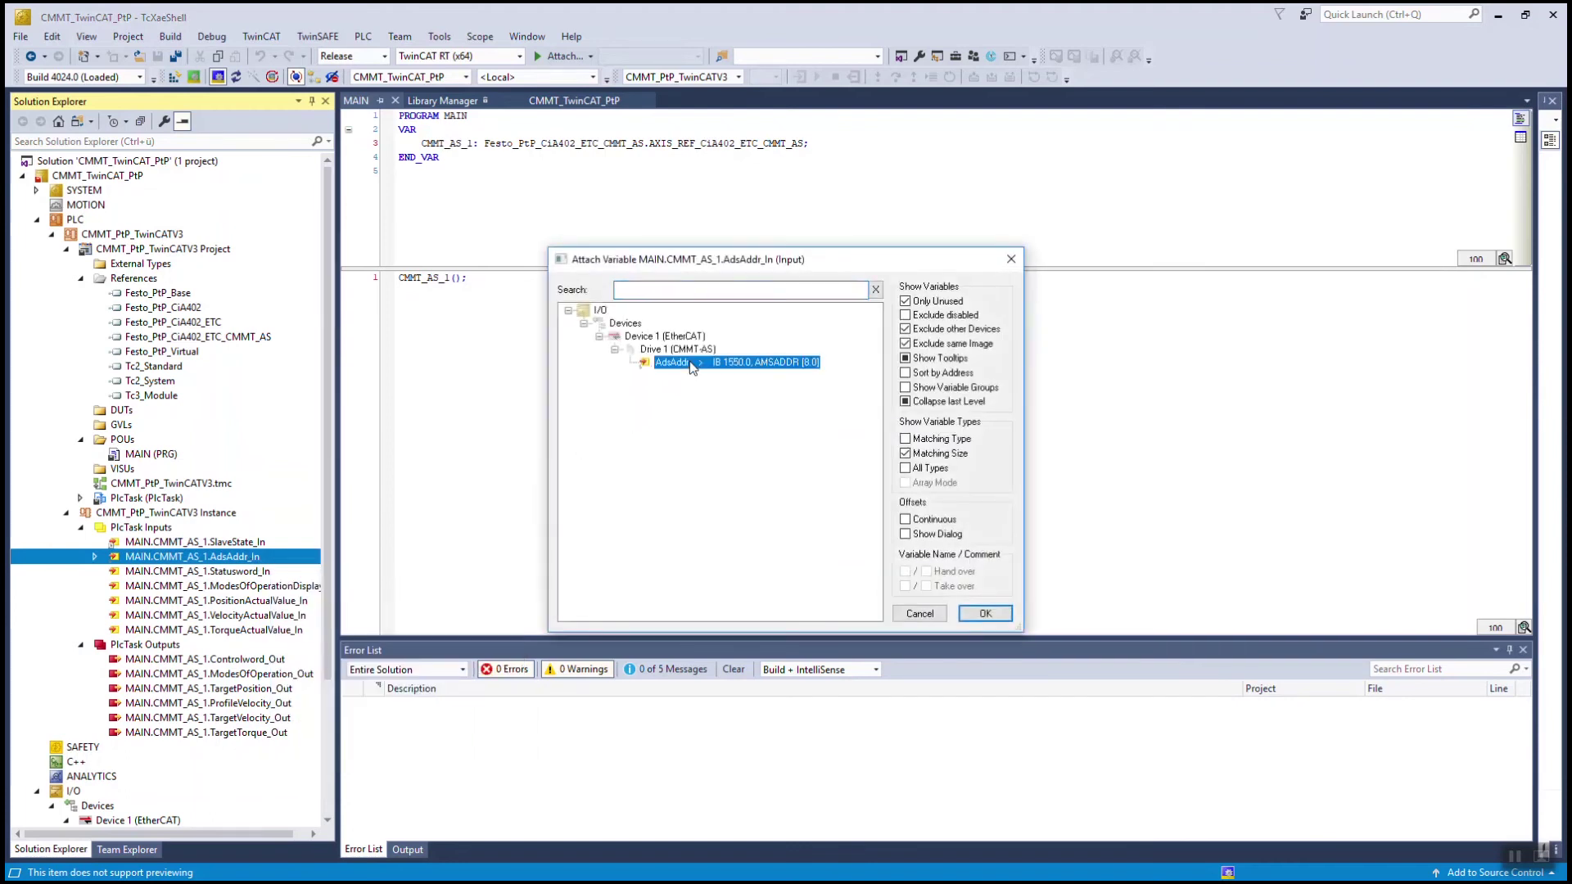
{"action": "left_click", "coordinate": [985, 614]}
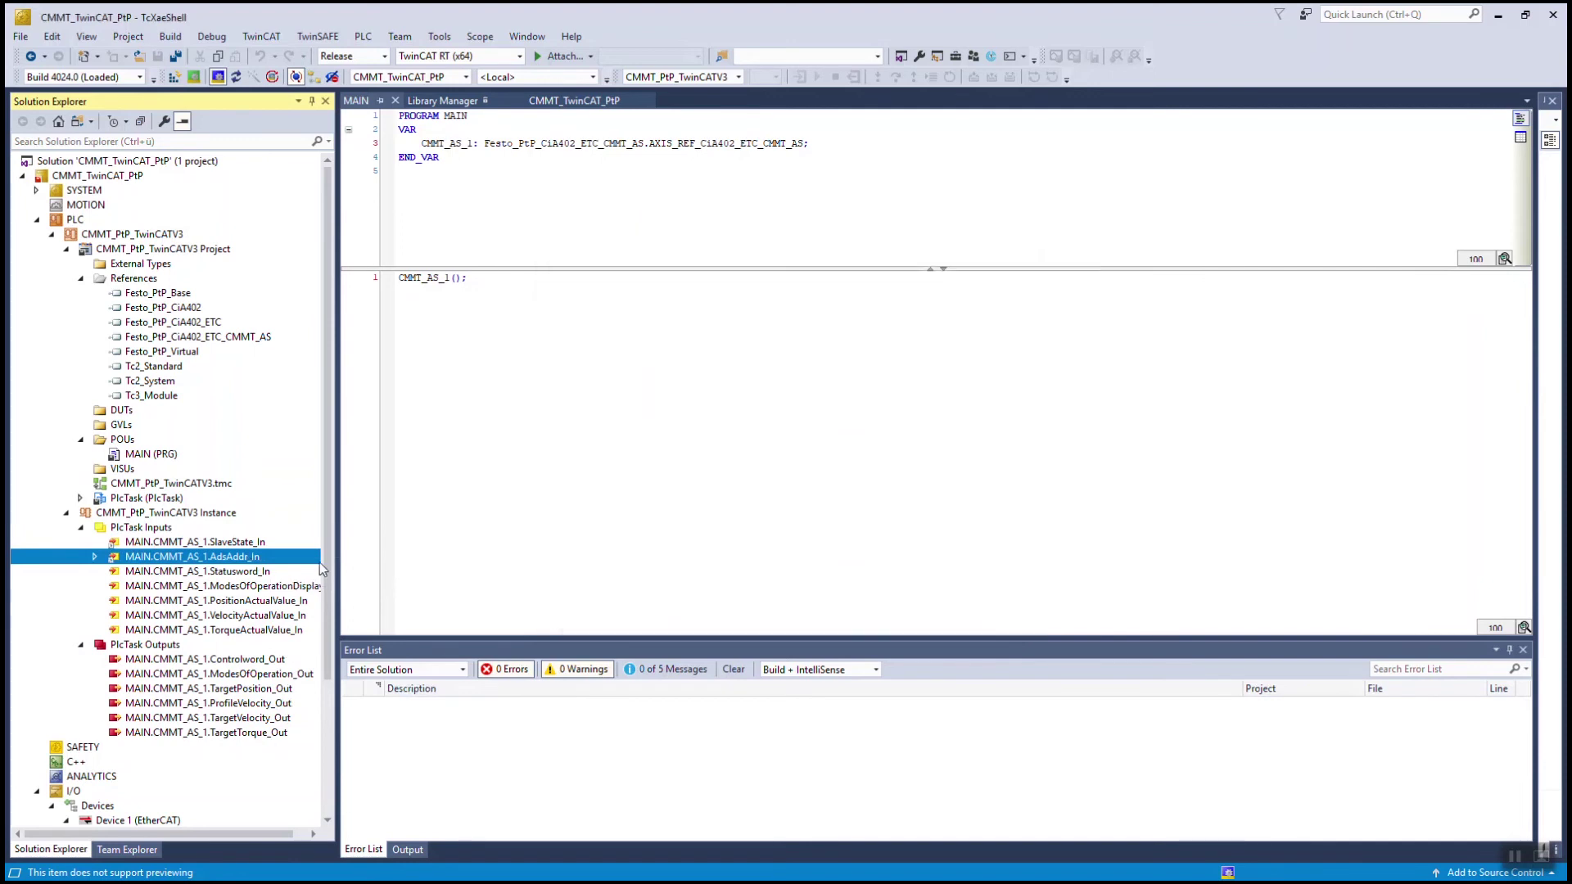
- Link the PLC input Statusword_In to the Statusword variable of Drive 1 (CMMT-AS)
{"action": "left_click", "coordinate": [283, 576]}
{"action": "right_click", "coordinate": [282, 577]}
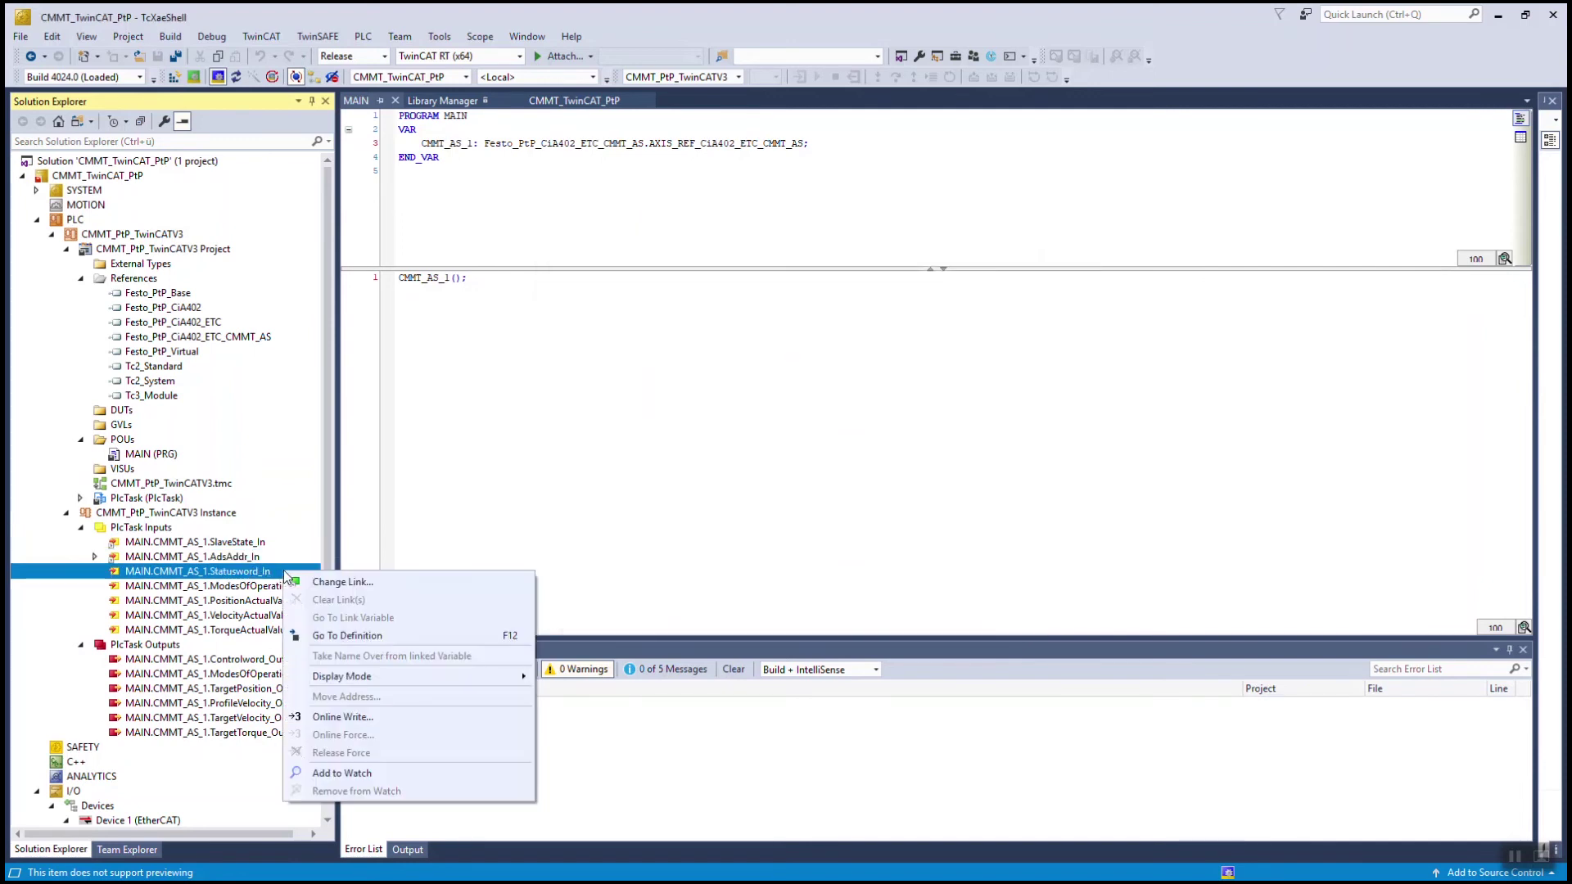
{"action": "left_click", "coordinate": [328, 582]}
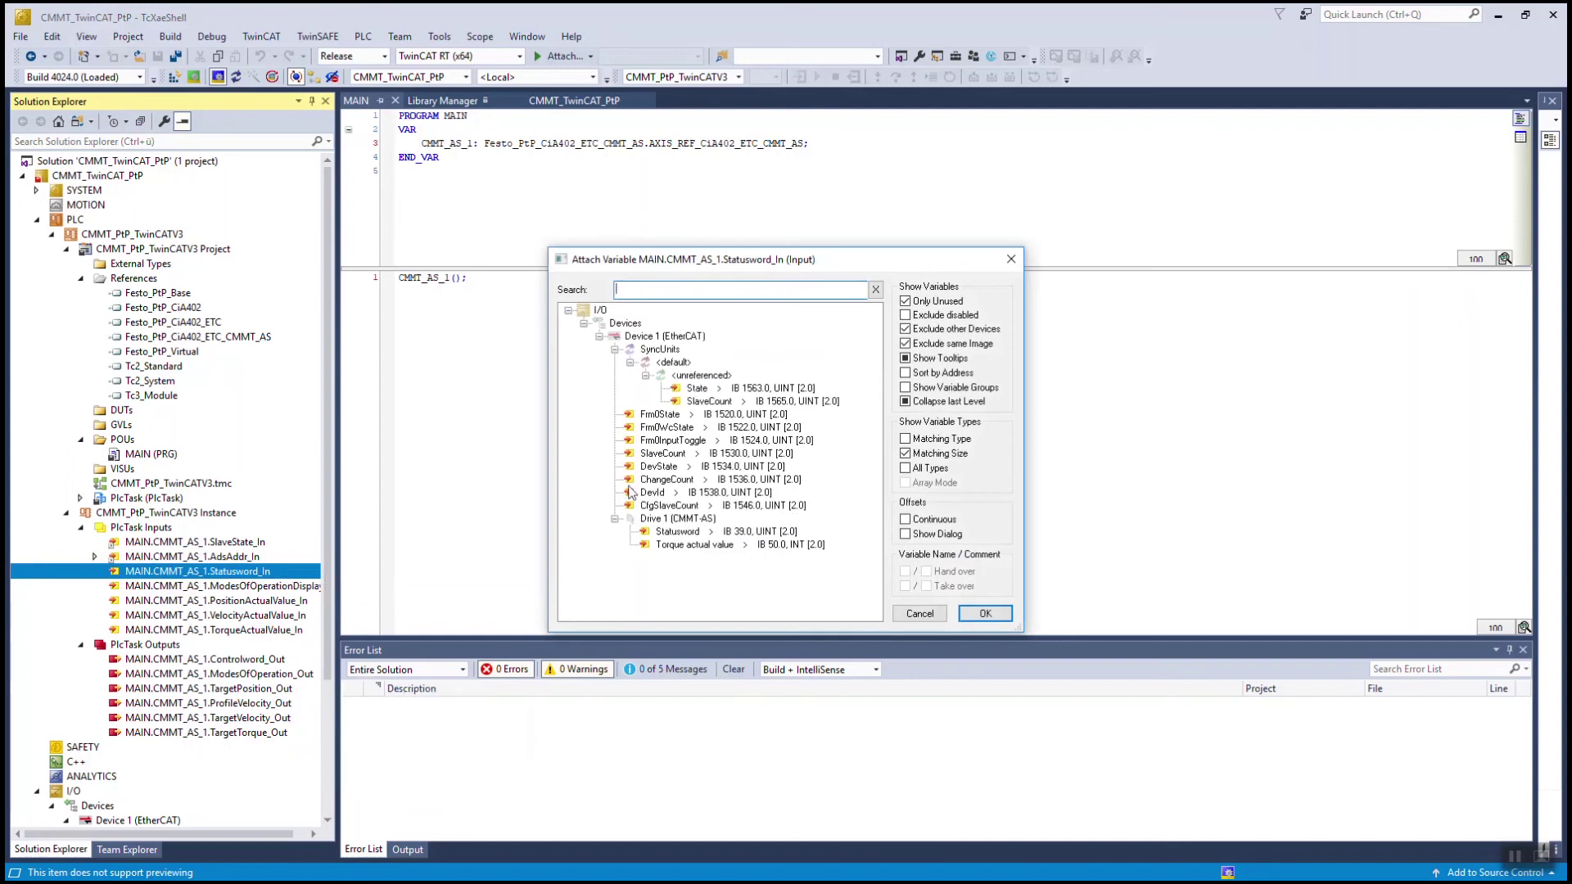
{"action": "left_click", "coordinate": [696, 533]}
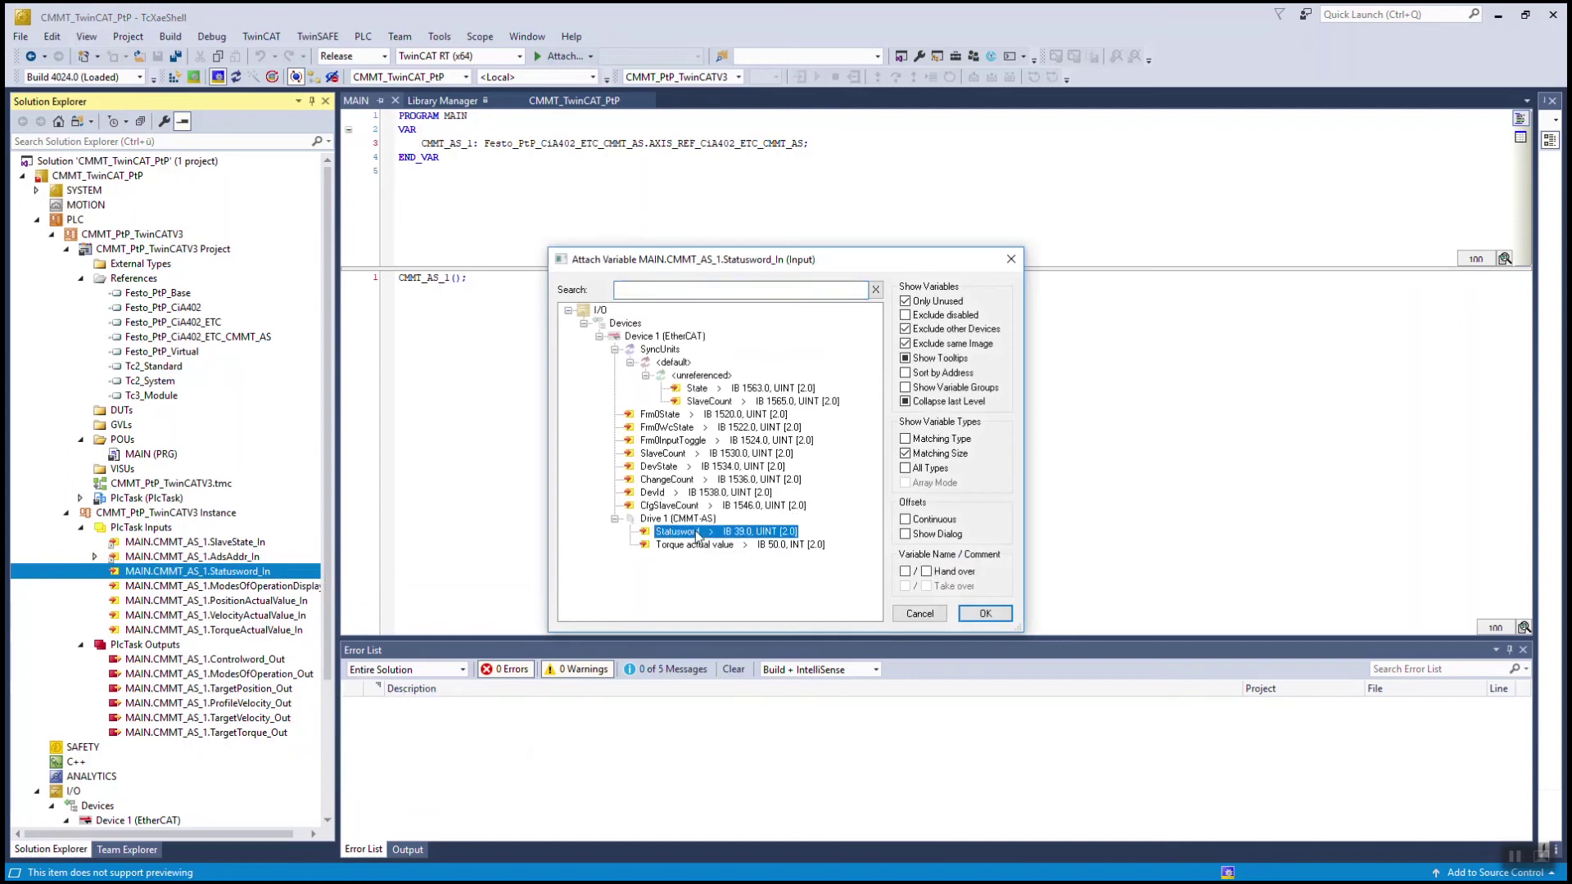
{"action": "left_click", "coordinate": [982, 614]}
- Link the PLC task's ModesOfOperationDisplay input to the matching variable of Drive 1 (CMMT-AS)
{"action": "right_click", "coordinate": [294, 586]}
{"action": "left_click", "coordinate": [350, 598]}
{"action": "left_click", "coordinate": [695, 367]}
{"action": "left_click", "coordinate": [984, 613]}
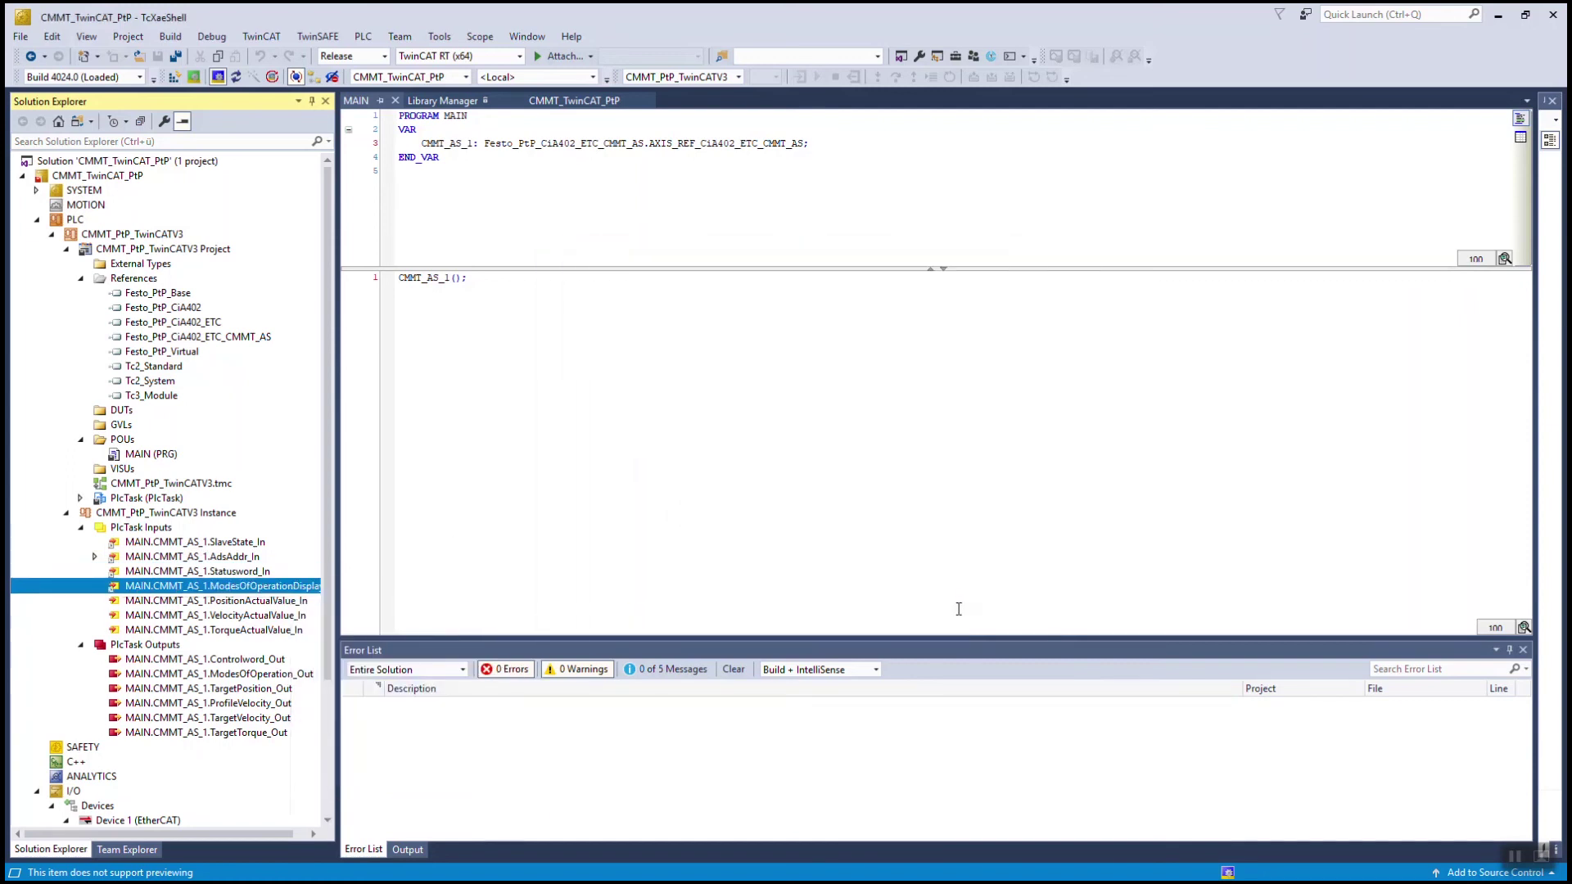
- Link the PLC inputs PositionActualValue_In and VelocityActualValue_In to their matching actual-value variables of Drive 1 (CMMT-AS)
{"action": "right_click", "coordinate": [288, 601]}
{"action": "left_click", "coordinate": [344, 618]}
{"action": "left_click", "coordinate": [695, 414]}
{"action": "left_click", "coordinate": [984, 613]}
{"action": "right_click", "coordinate": [288, 616]}
{"action": "left_click", "coordinate": [344, 631]}
{"action": "left_click", "coordinate": [696, 427]}
{"action": "left_click", "coordinate": [985, 613]}
- Link the PLC input TorqueActualValue_In to the Torque actual value variable of Drive 1 (CMMT-AS)
{"action": "right_click", "coordinate": [288, 630]}
{"action": "left_click", "coordinate": [344, 646]}
{"action": "left_click", "coordinate": [695, 534]}
{"action": "left_click", "coordinate": [985, 613]}
- Link the PLC output Controlword_Out to the Controlword variable of Drive 1 (CMMT-AS)
{"action": "left_click", "coordinate": [265, 660]}
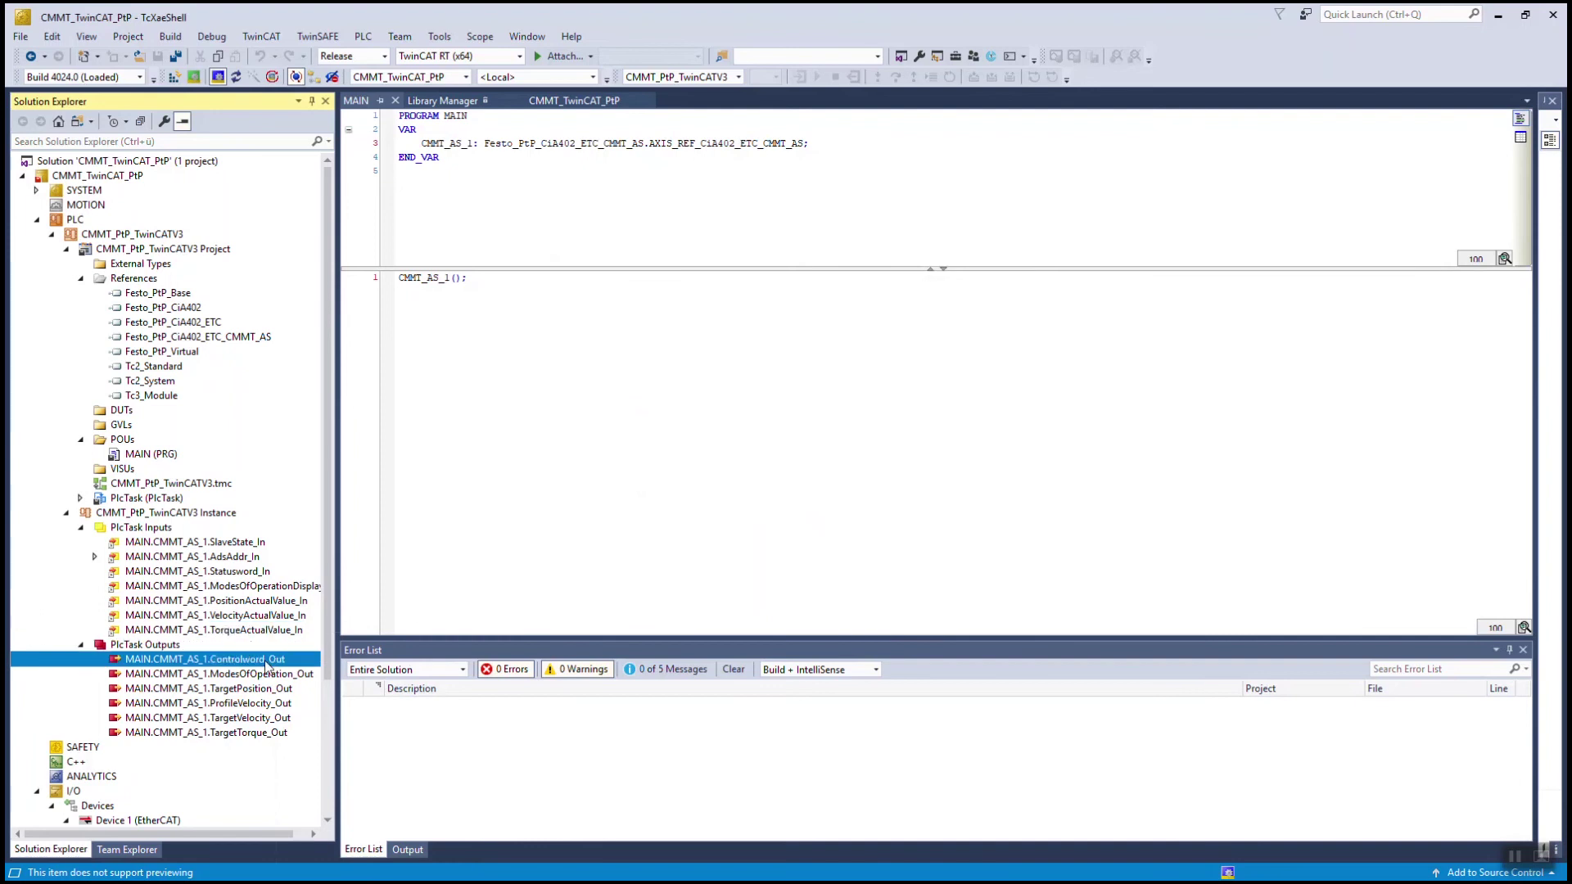
{"action": "right_click", "coordinate": [266, 665]}
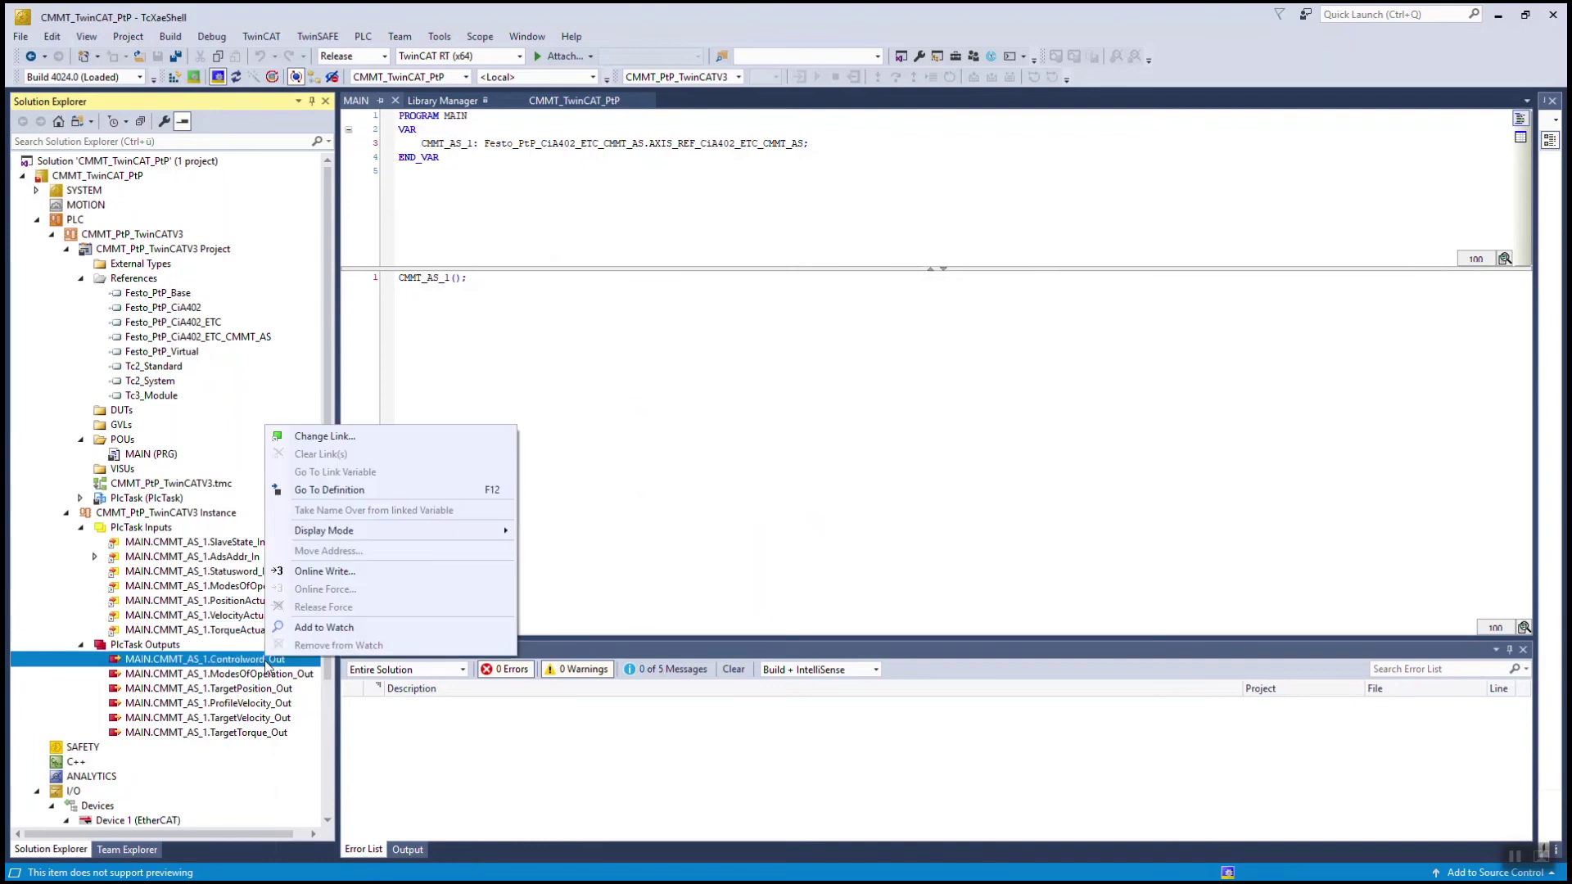
{"action": "left_click", "coordinate": [394, 440]}
{"action": "left_click", "coordinate": [717, 402]}
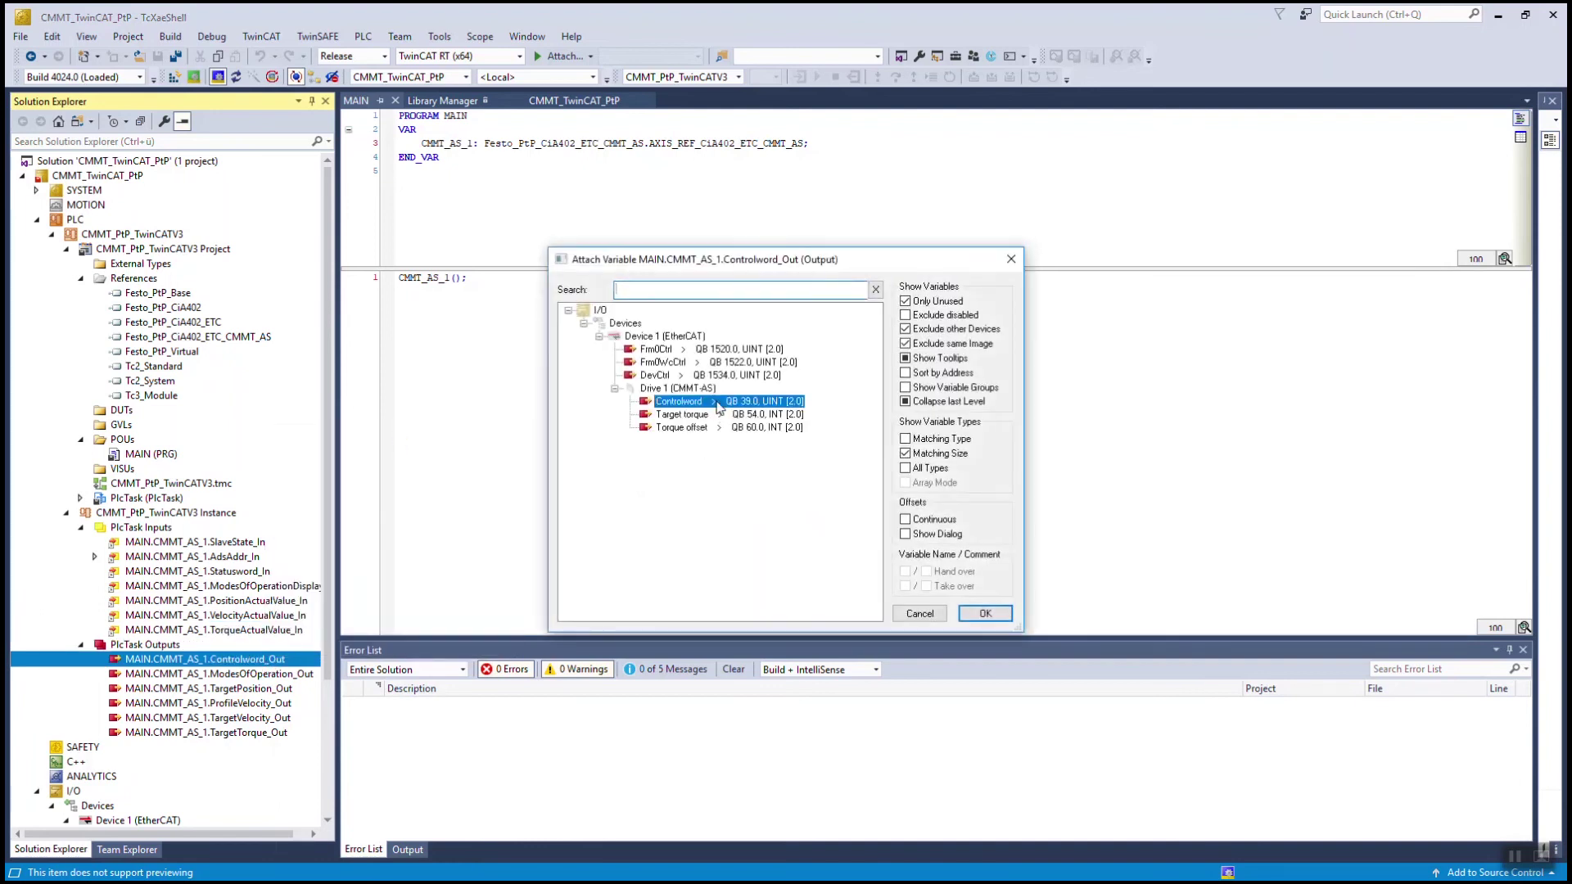
{"action": "left_click", "coordinate": [997, 614]}
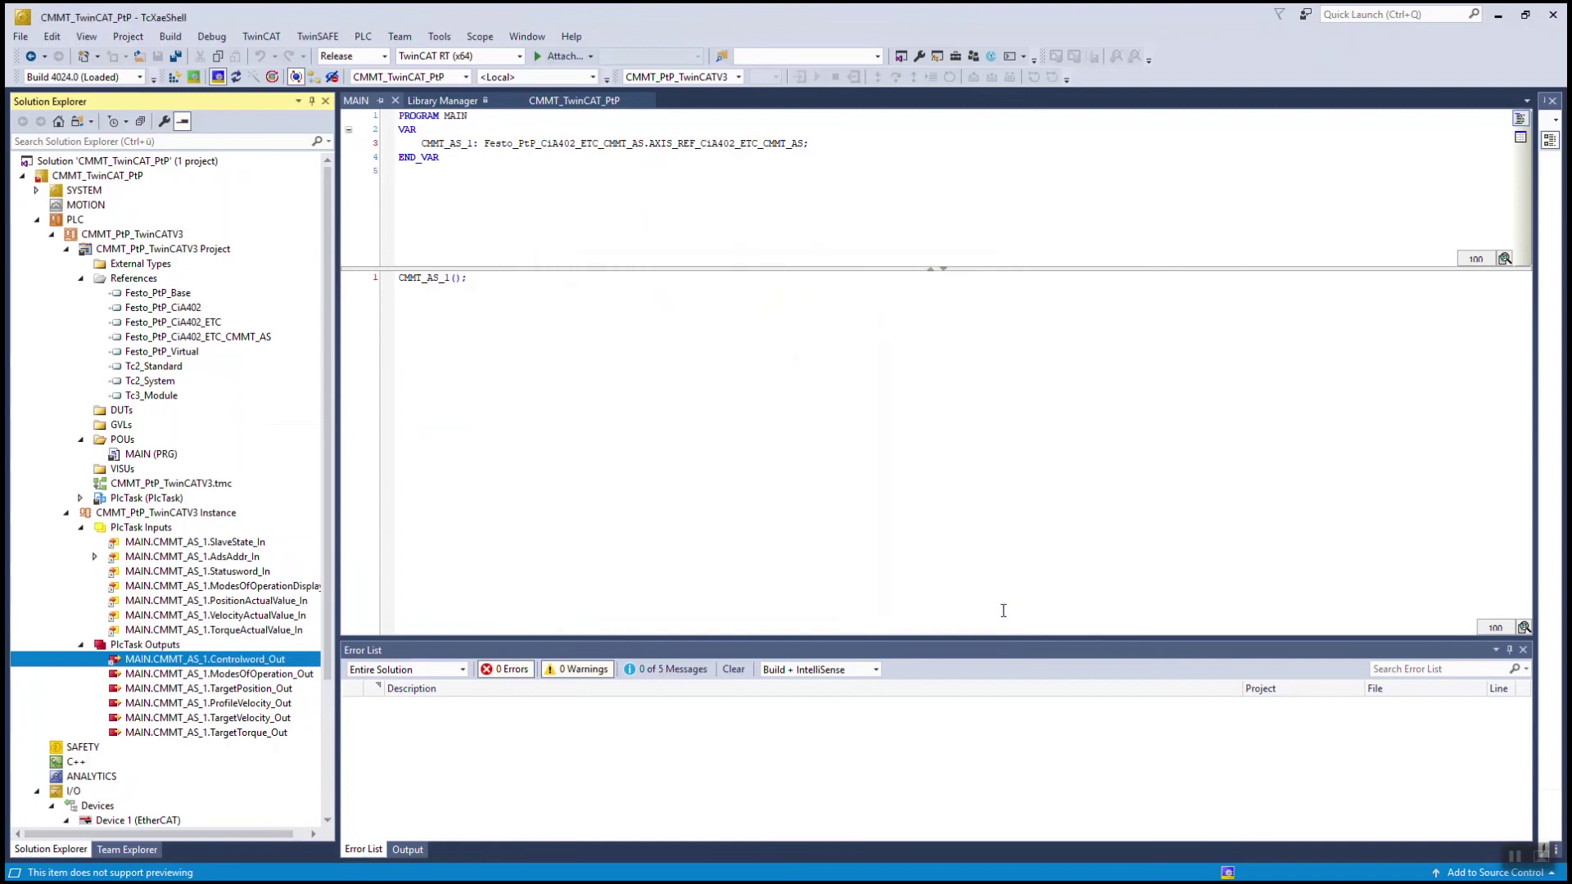
- Link the PLC output ModesOfOperation_Out to the Modes of operation variable of Drive 1 (CMMT-AS)
{"action": "left_click", "coordinate": [218, 674]}
{"action": "right_click", "coordinate": [218, 674]}
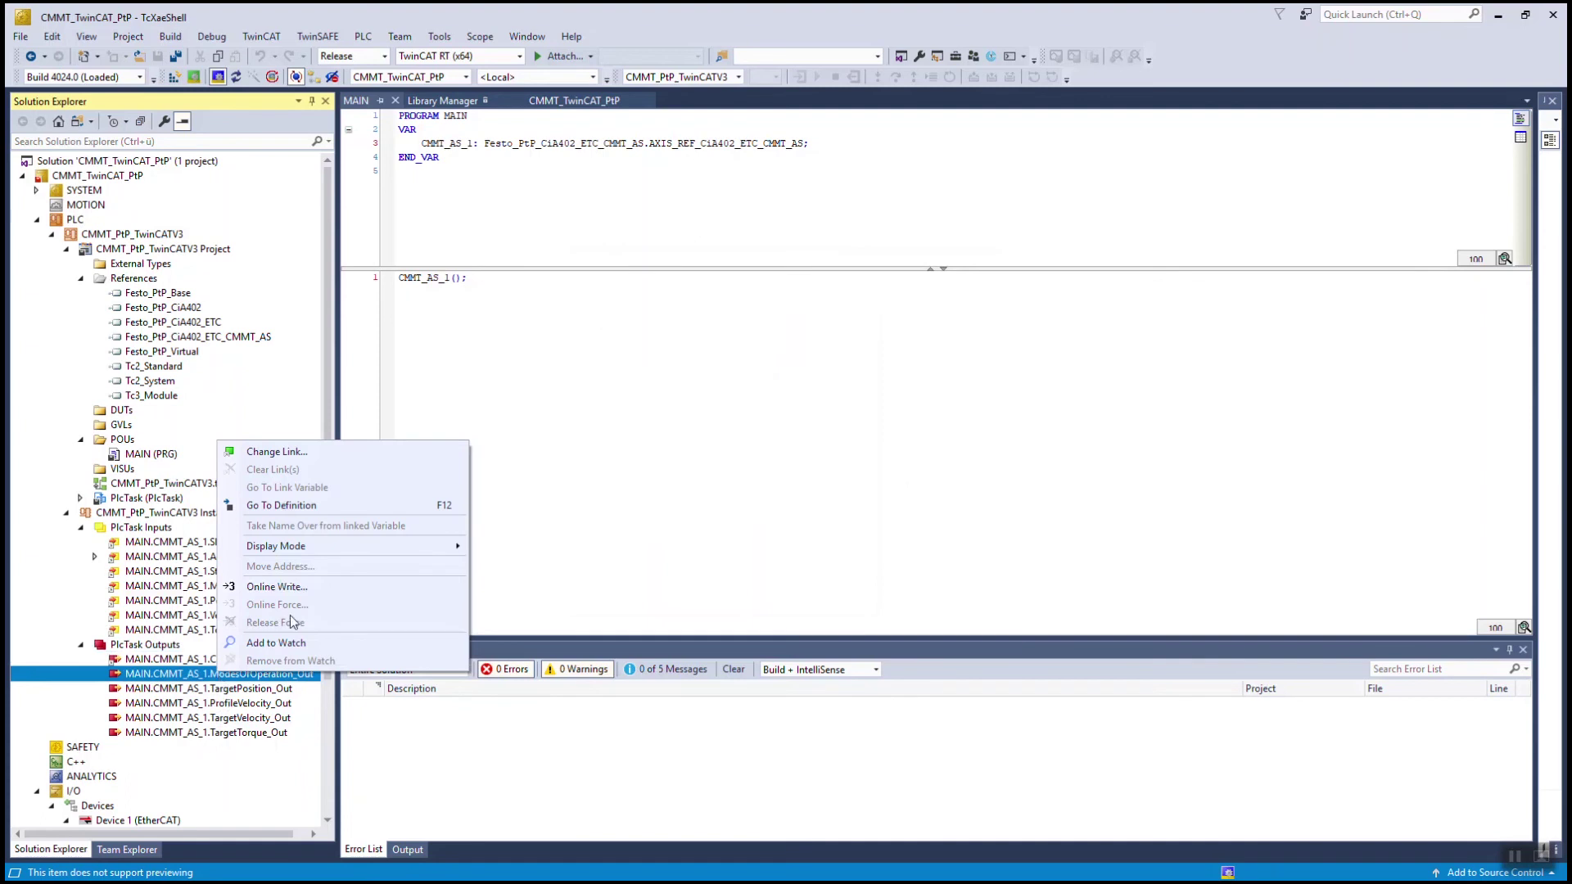
{"action": "left_click", "coordinate": [312, 451]}
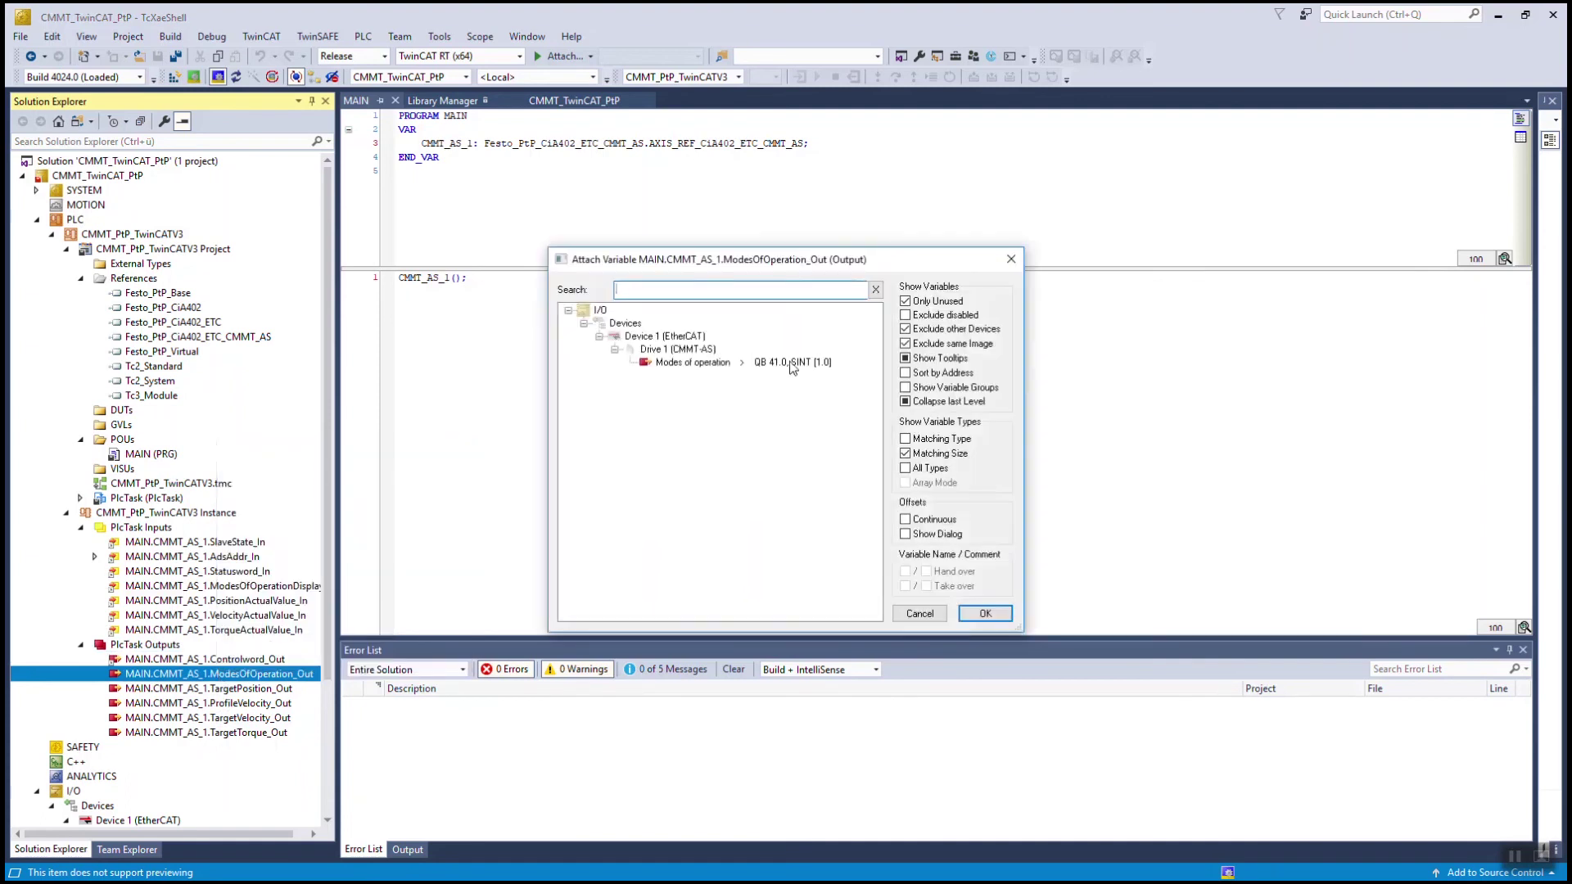
{"action": "left_click", "coordinate": [733, 365]}
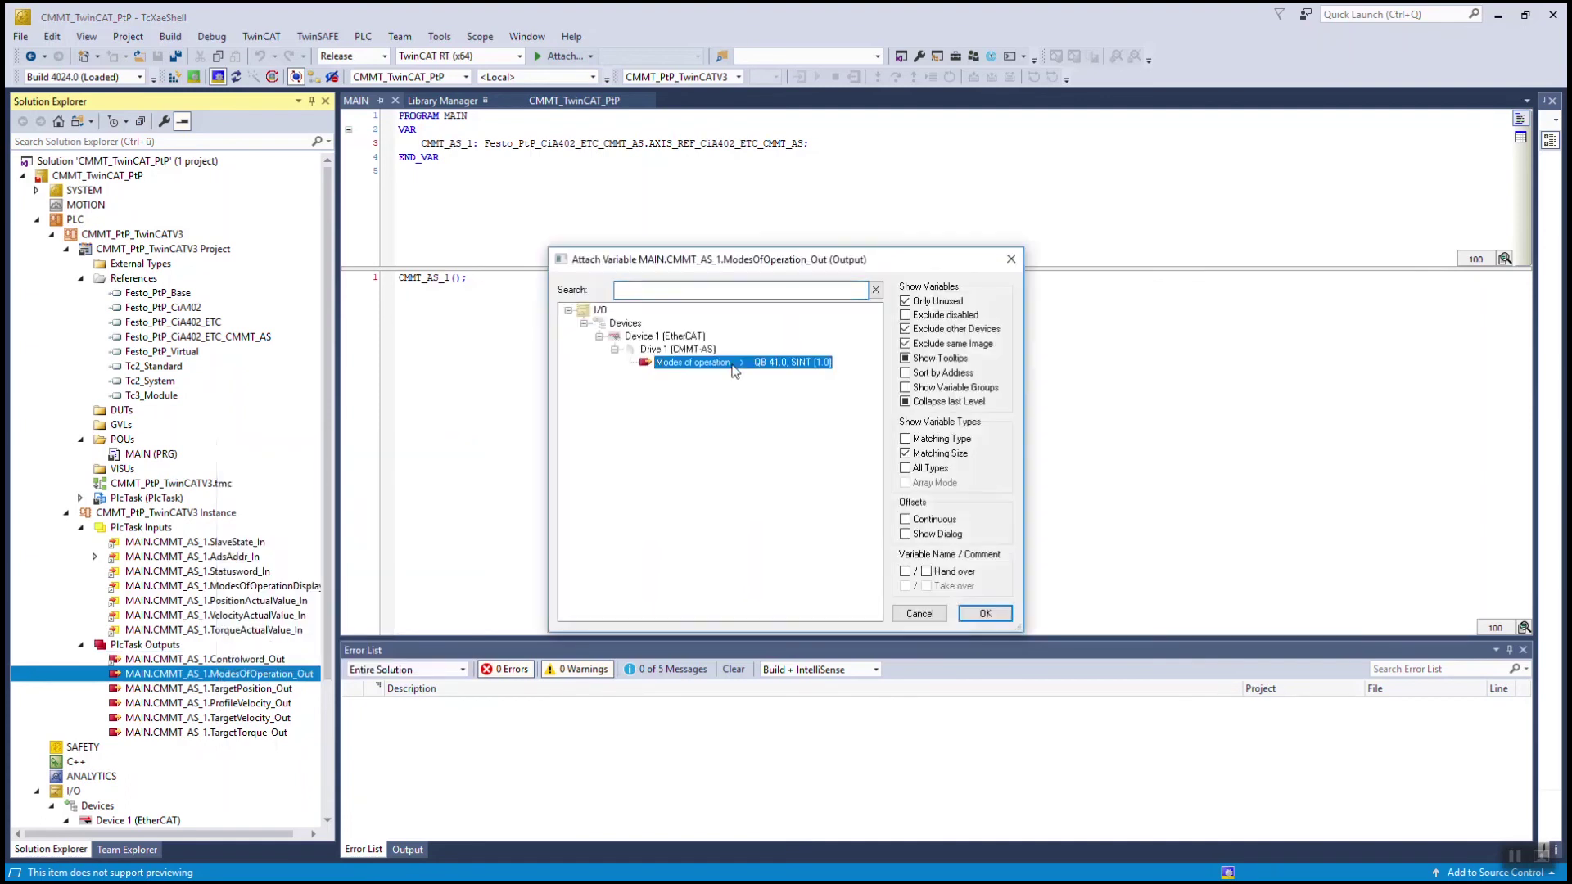
{"action": "left_click", "coordinate": [979, 614]}
- Link the PLC output TargetPosition_Out to the Target position variable of Drive 1 (CMMT-AS)
{"action": "left_click", "coordinate": [285, 691]}
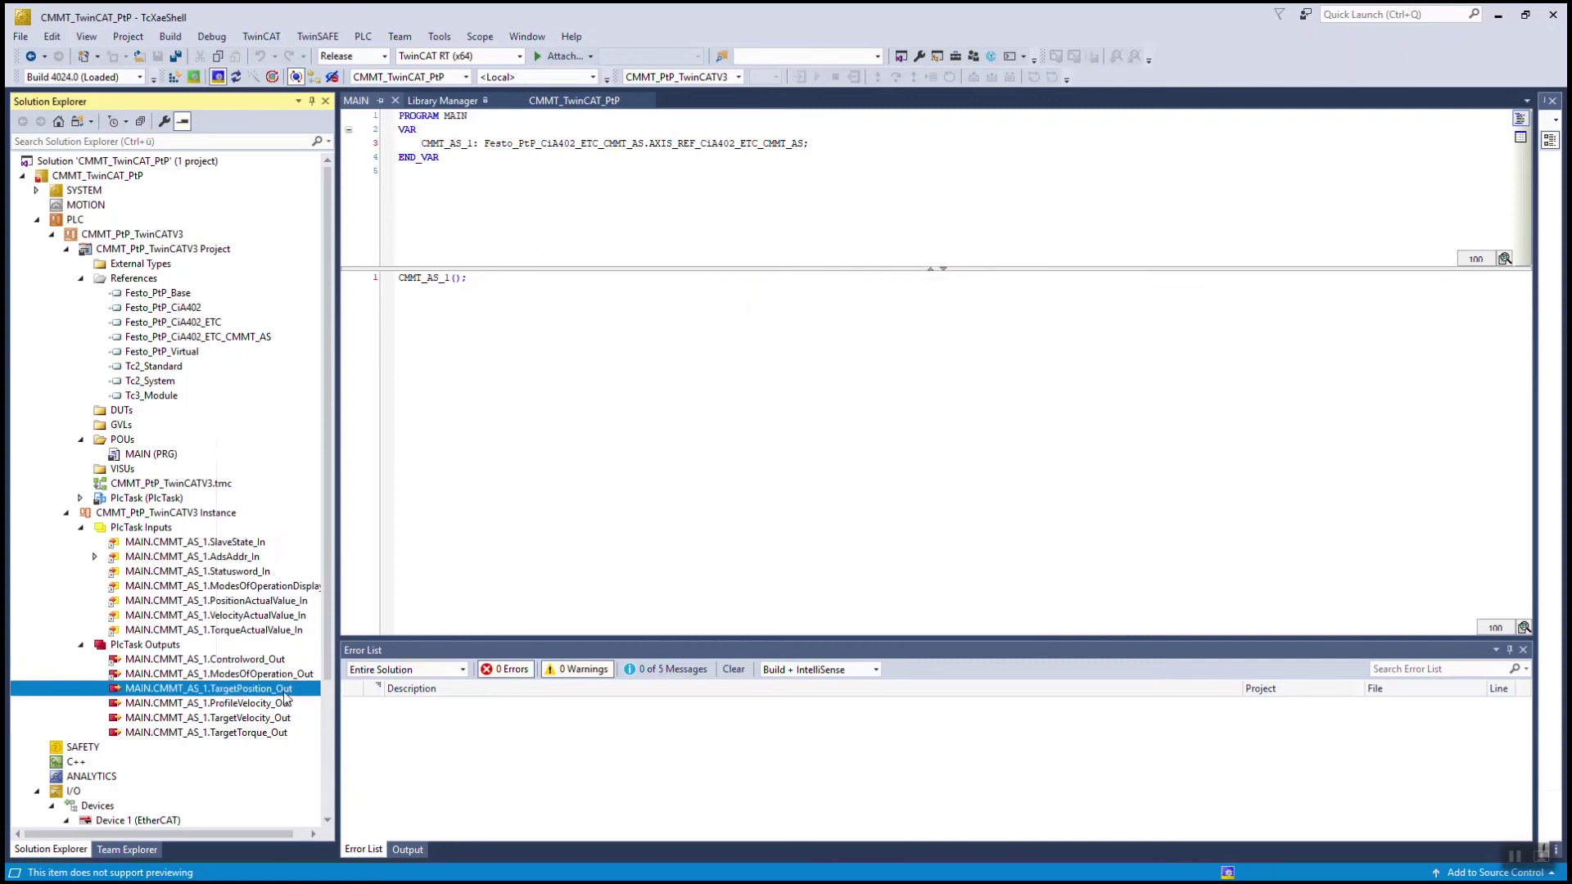
{"action": "right_click", "coordinate": [285, 697]}
{"action": "left_click", "coordinate": [367, 468]}
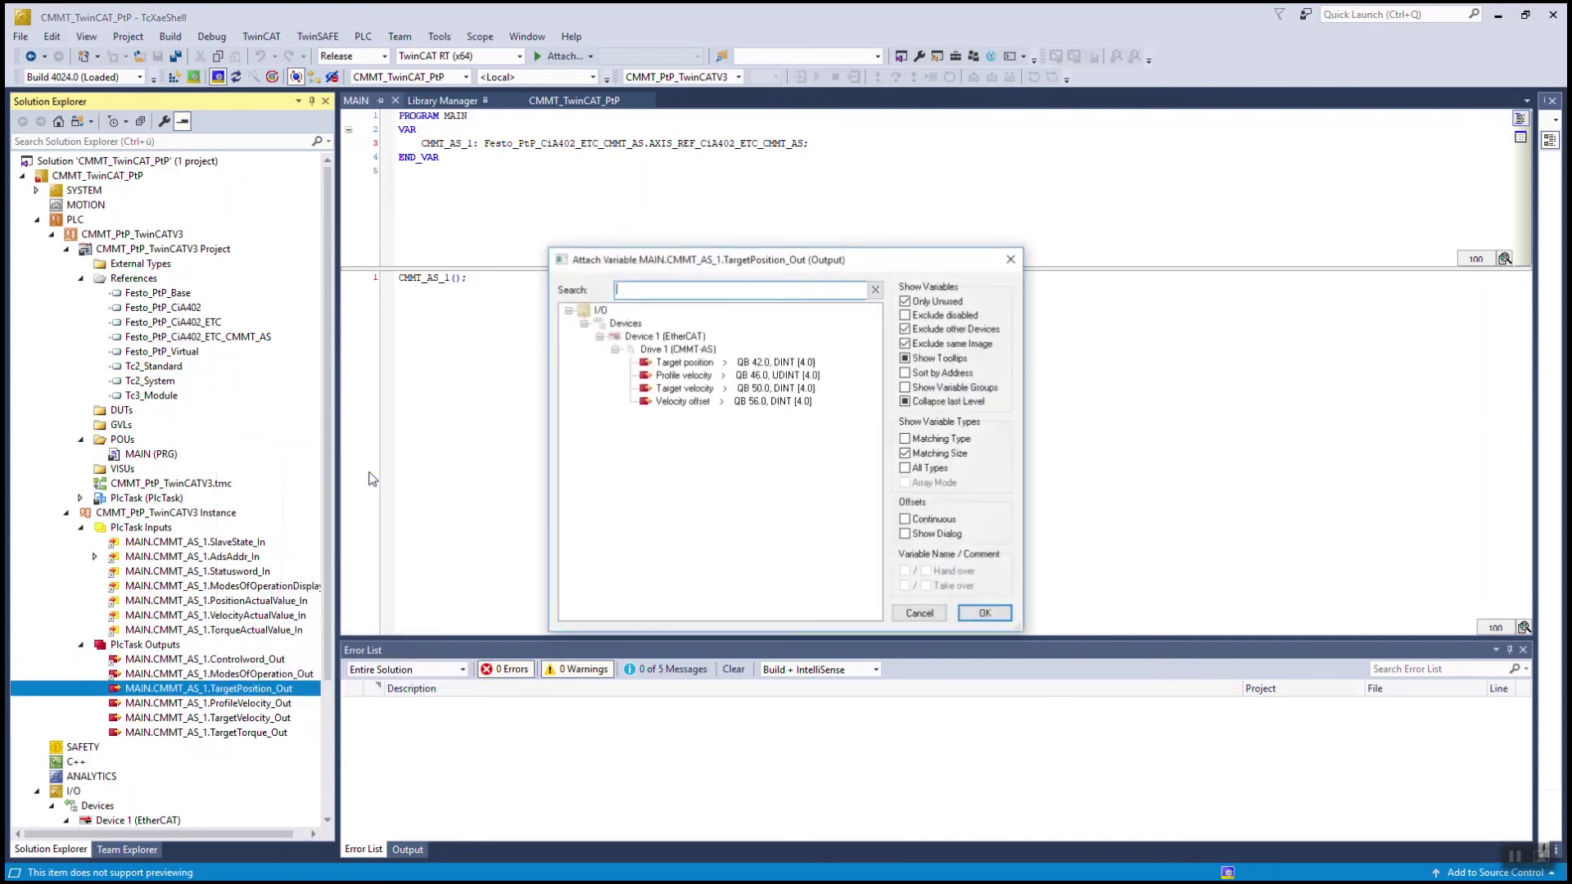
{"action": "left_click", "coordinate": [684, 361]}
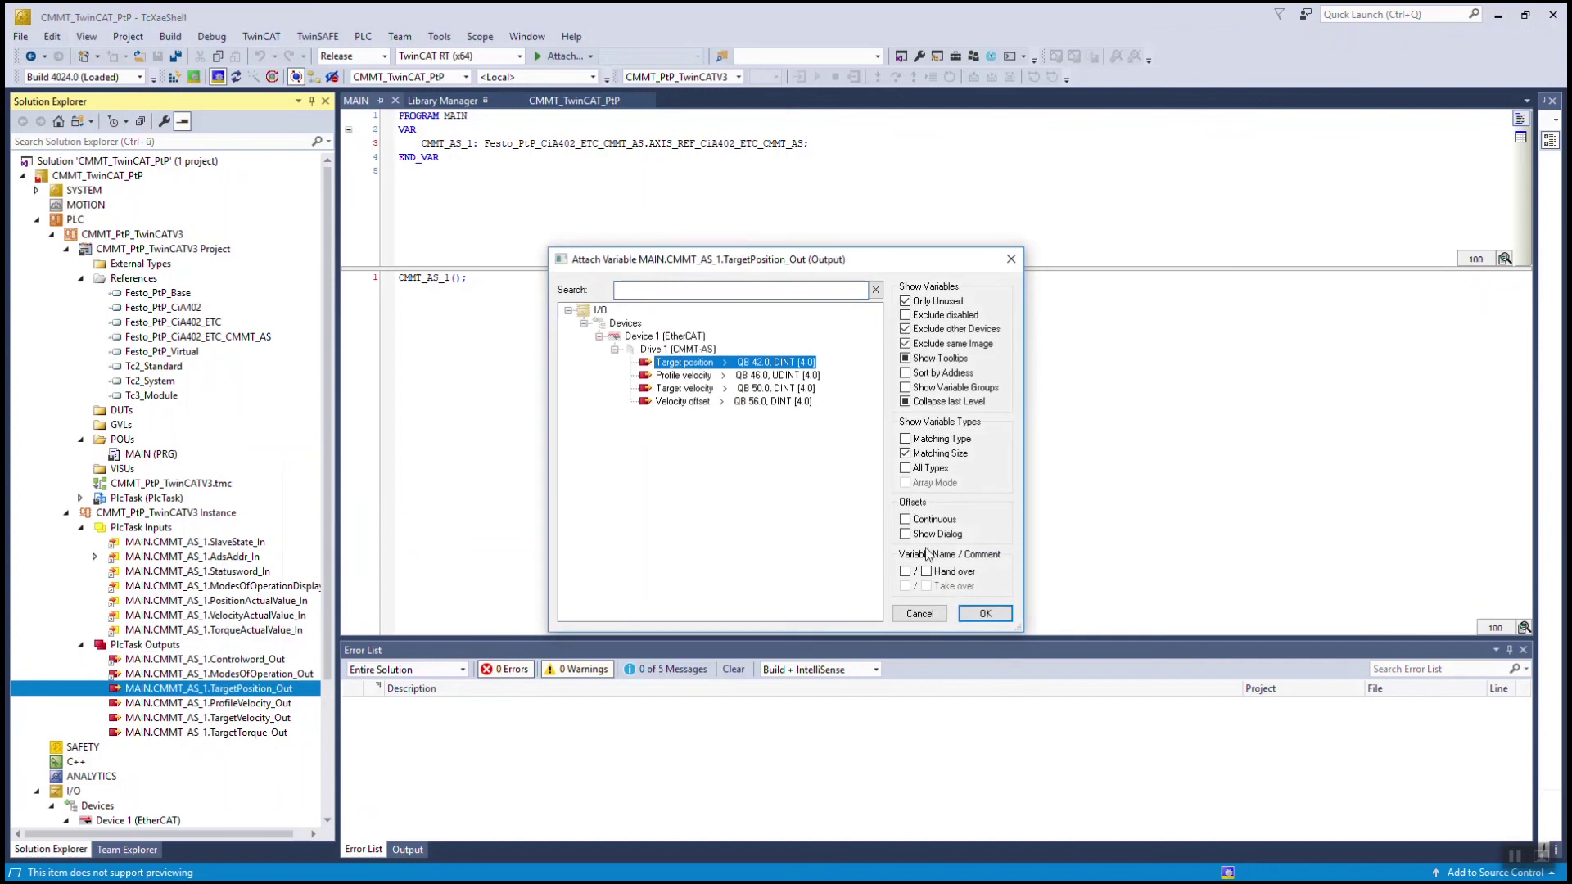
{"action": "left_click", "coordinate": [985, 613]}
- Link ProfileVelocity_Out to Profile velocity and TargetVelocity_Out to Target velocity of Drive 1 (CMMT-AS)
{"action": "right_click", "coordinate": [252, 704]}
{"action": "left_click", "coordinate": [326, 481]}
{"action": "left_click", "coordinate": [684, 362]}
{"action": "left_click", "coordinate": [984, 613]}
{"action": "right_click", "coordinate": [252, 719]}
{"action": "left_click", "coordinate": [374, 497]}
{"action": "left_click", "coordinate": [685, 362]}
{"action": "left_click", "coordinate": [985, 613]}
- Link the PLC output TargetTorque_Out to the Target torque variable of Drive 1 (CMMT-AS)
{"action": "right_click", "coordinate": [196, 733]}
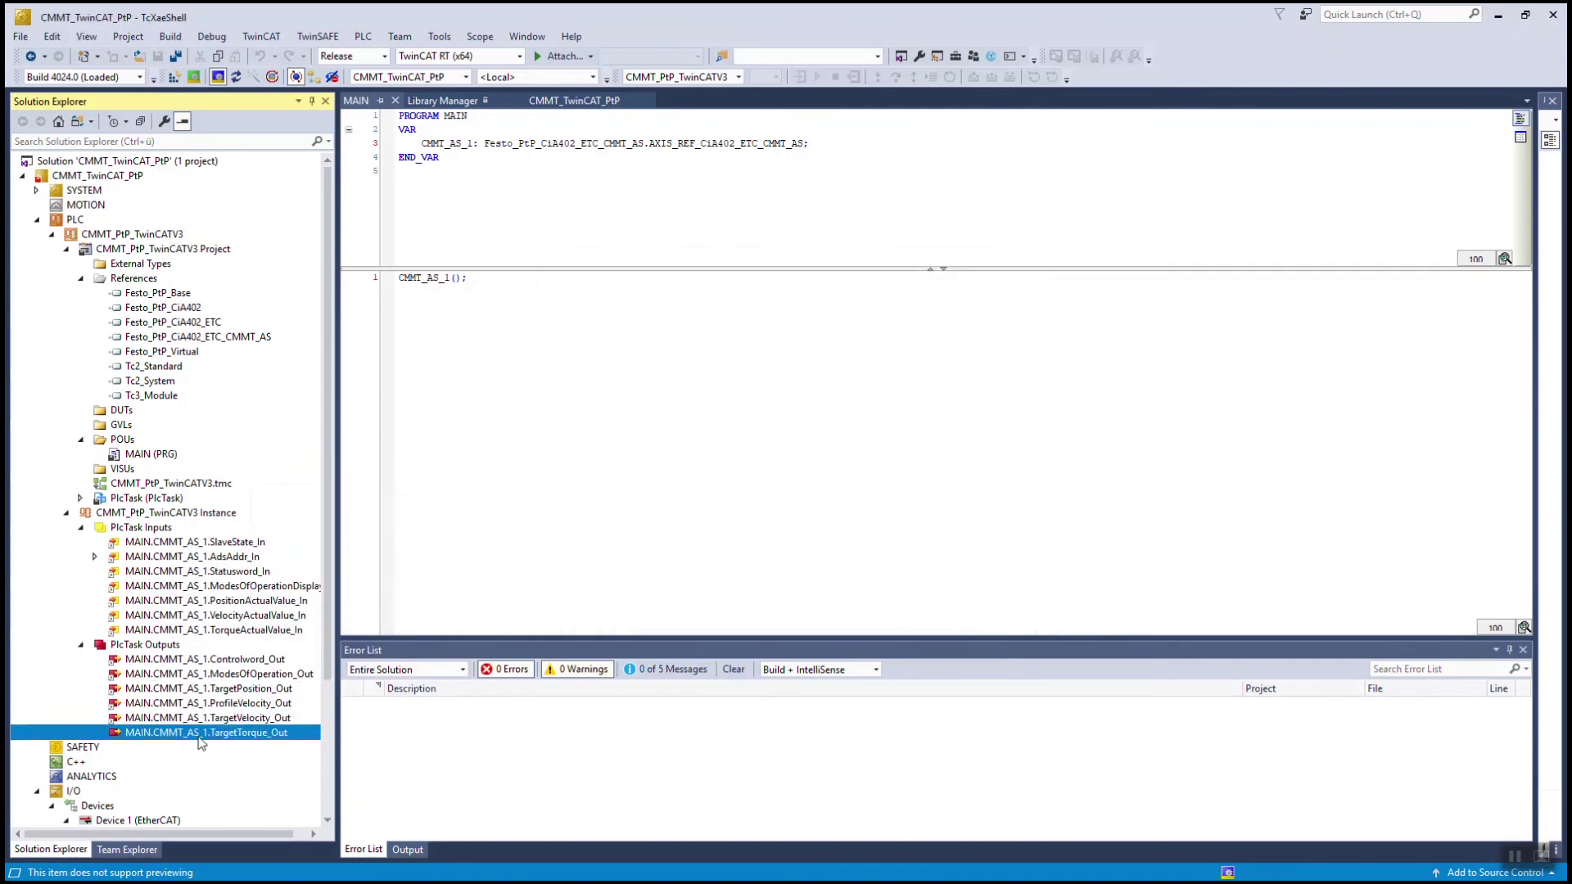
{"action": "left_click", "coordinate": [311, 510]}
{"action": "left_click", "coordinate": [710, 402]}
{"action": "left_click", "coordinate": [983, 613]}
- Activate the CMMT_TwinCAT_PtP configuration, continue past the real-time start diagnostic, and restart the TwinCAT system in Run Mode
{"action": "left_click", "coordinate": [174, 78]}
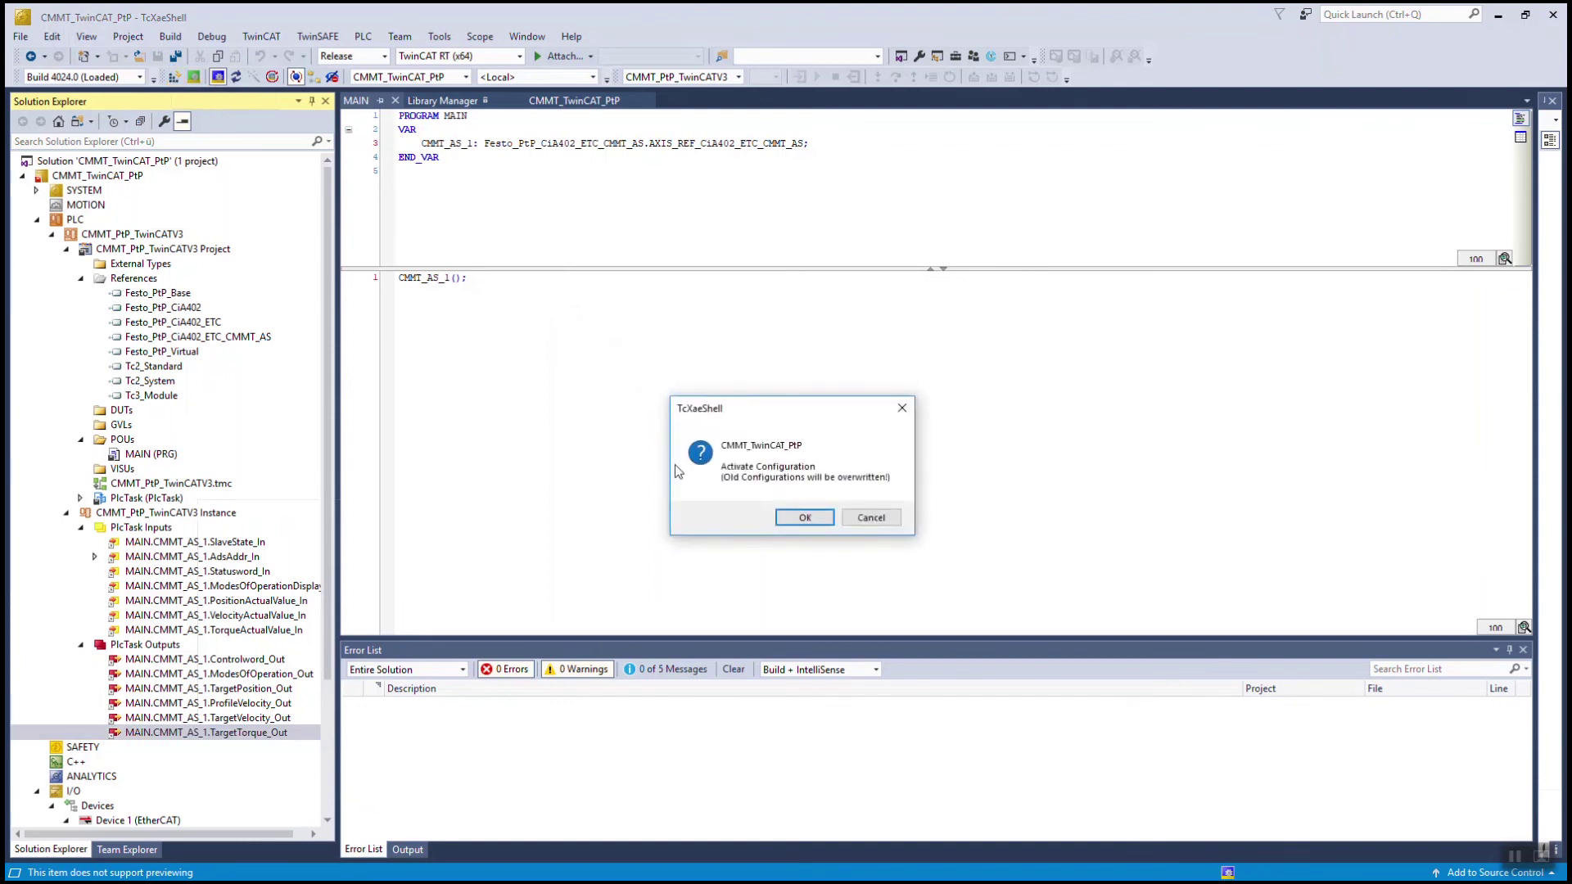
{"action": "left_click", "coordinate": [792, 522]}
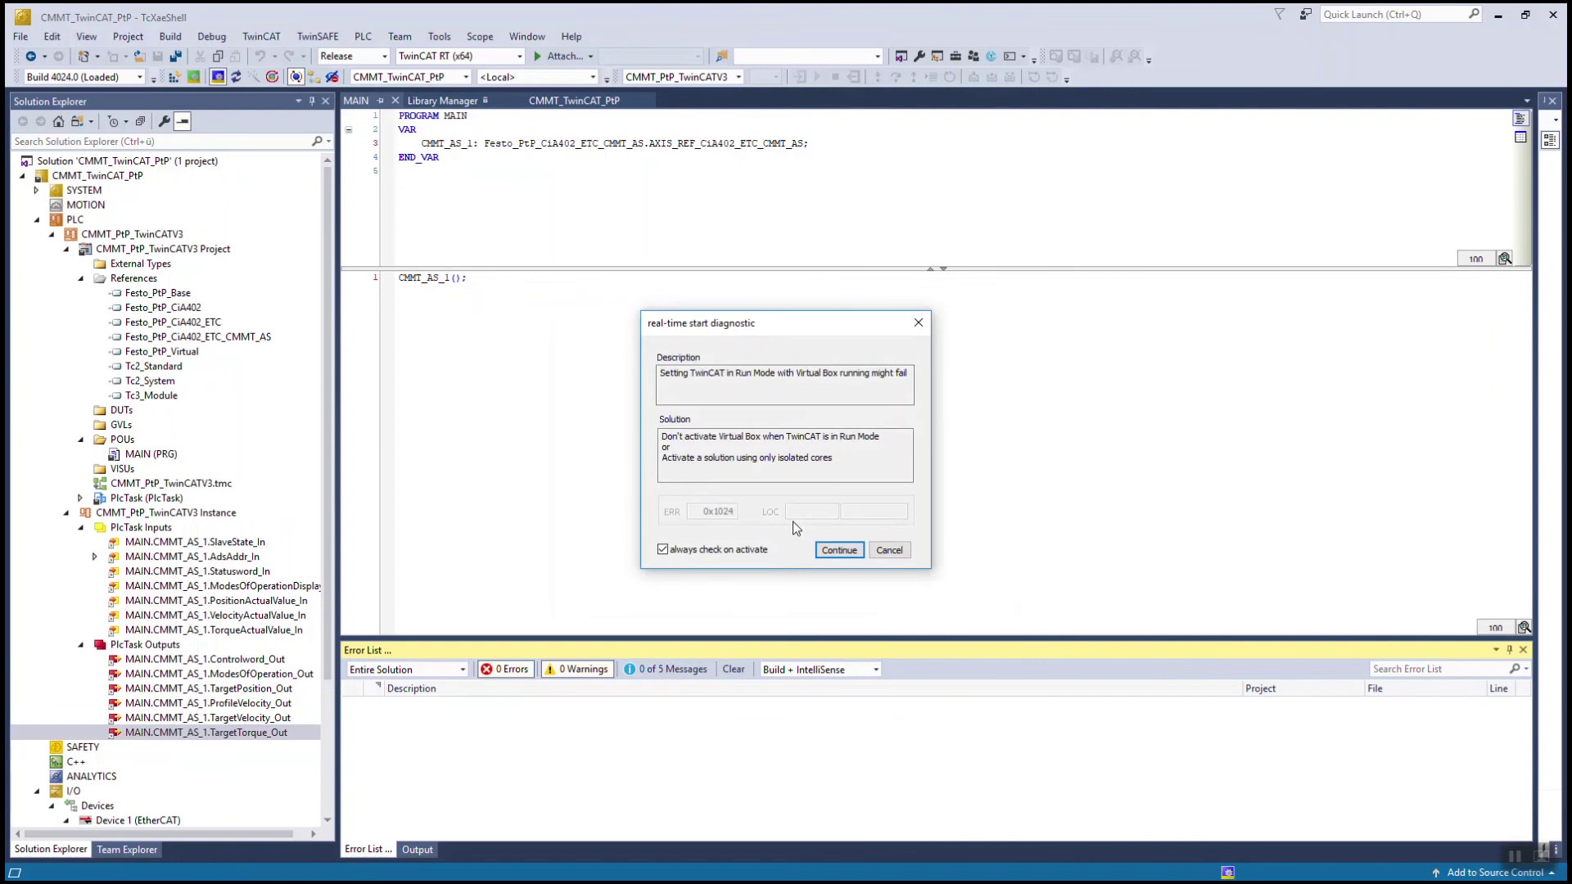
{"action": "left_click", "coordinate": [833, 553]}
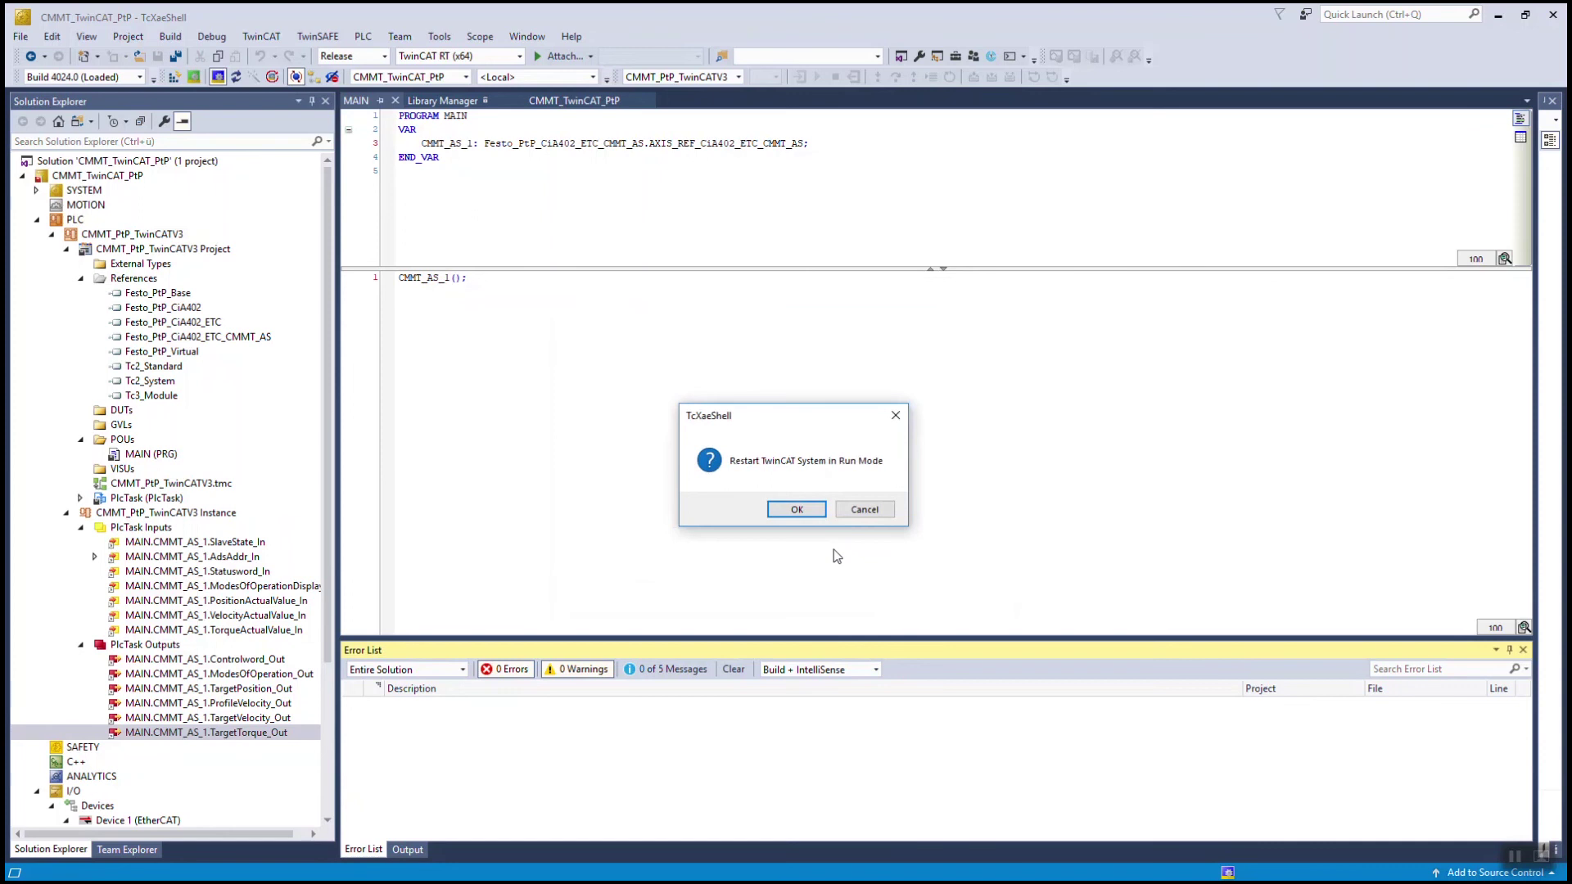
{"action": "left_click", "coordinate": [797, 509]}
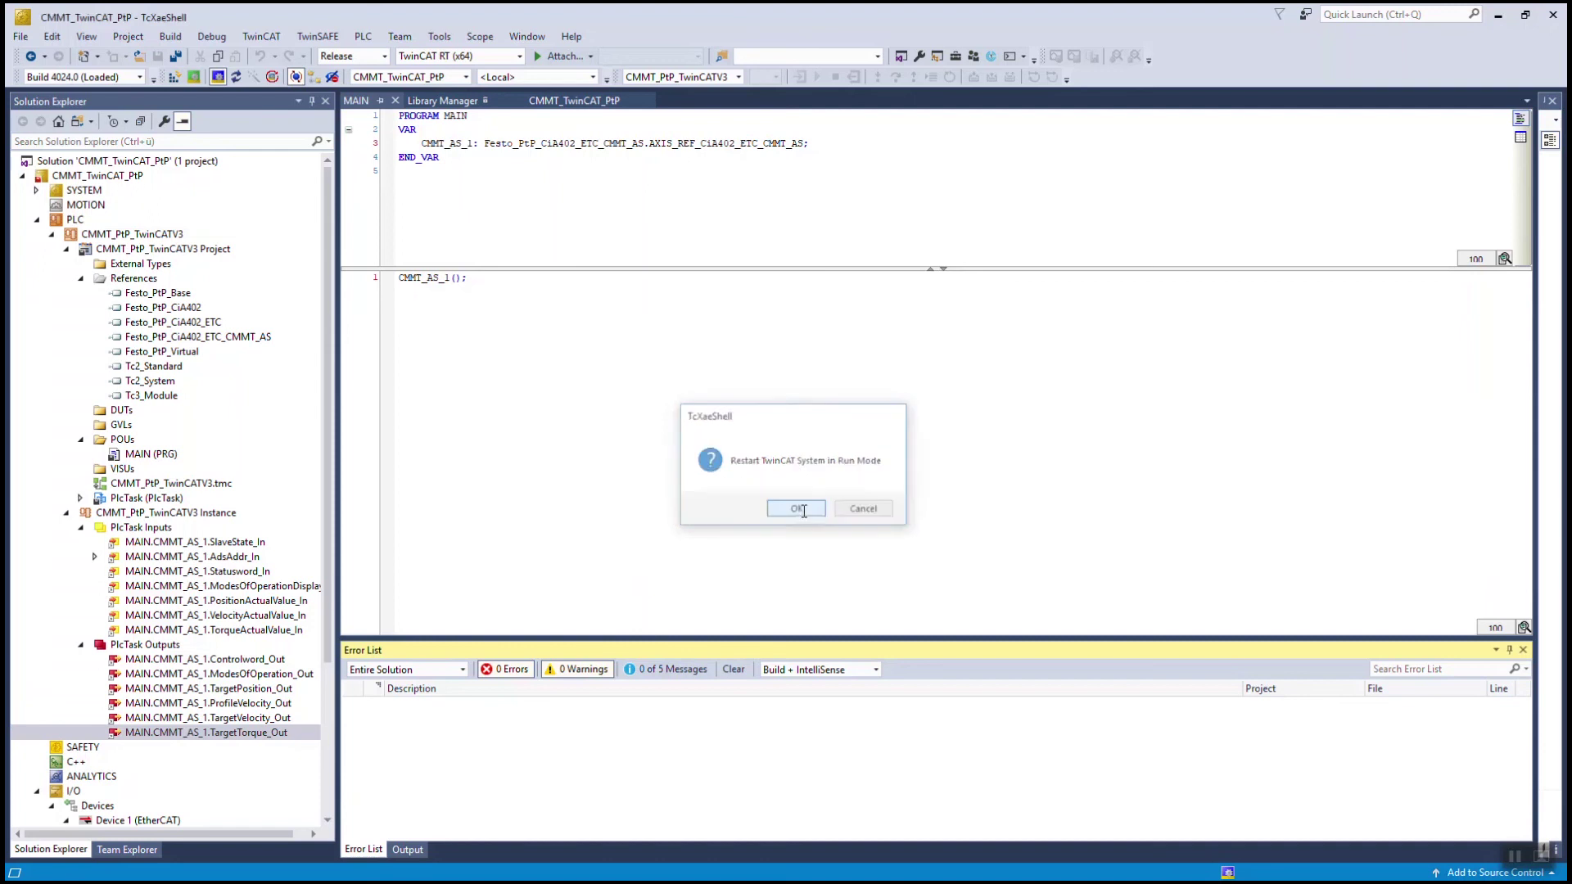